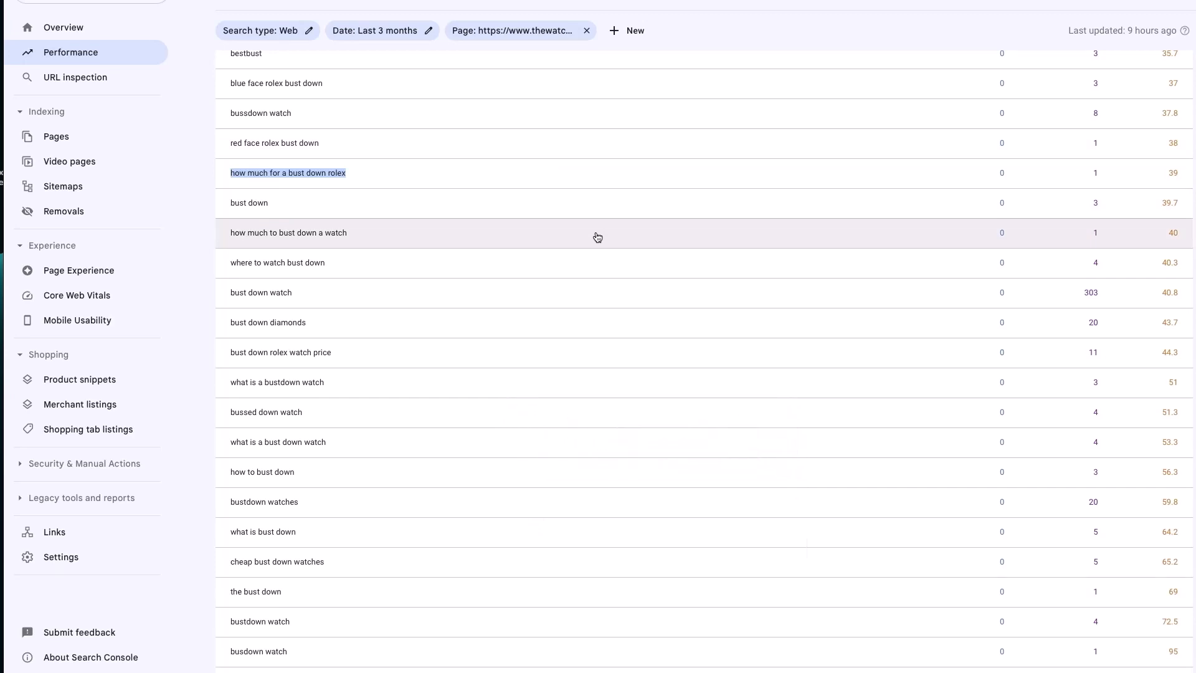
scroll(597, 237, up, 2)
scroll(597, 237, up, 3)
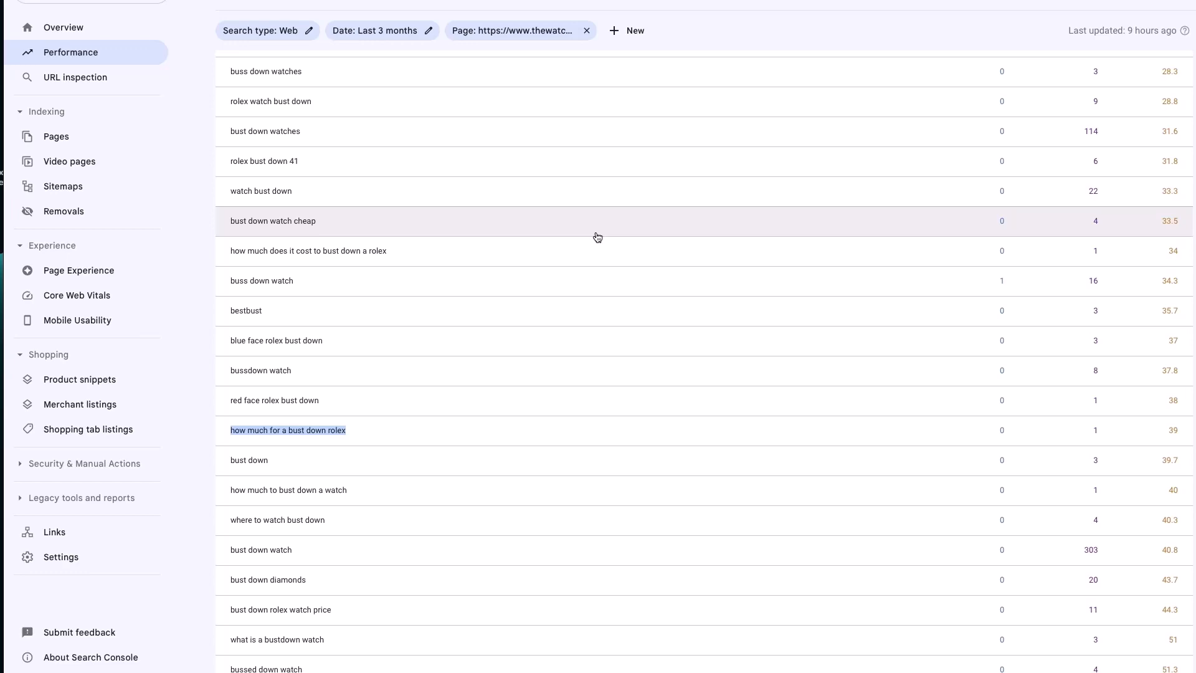
scroll(573, 215, up, 12)
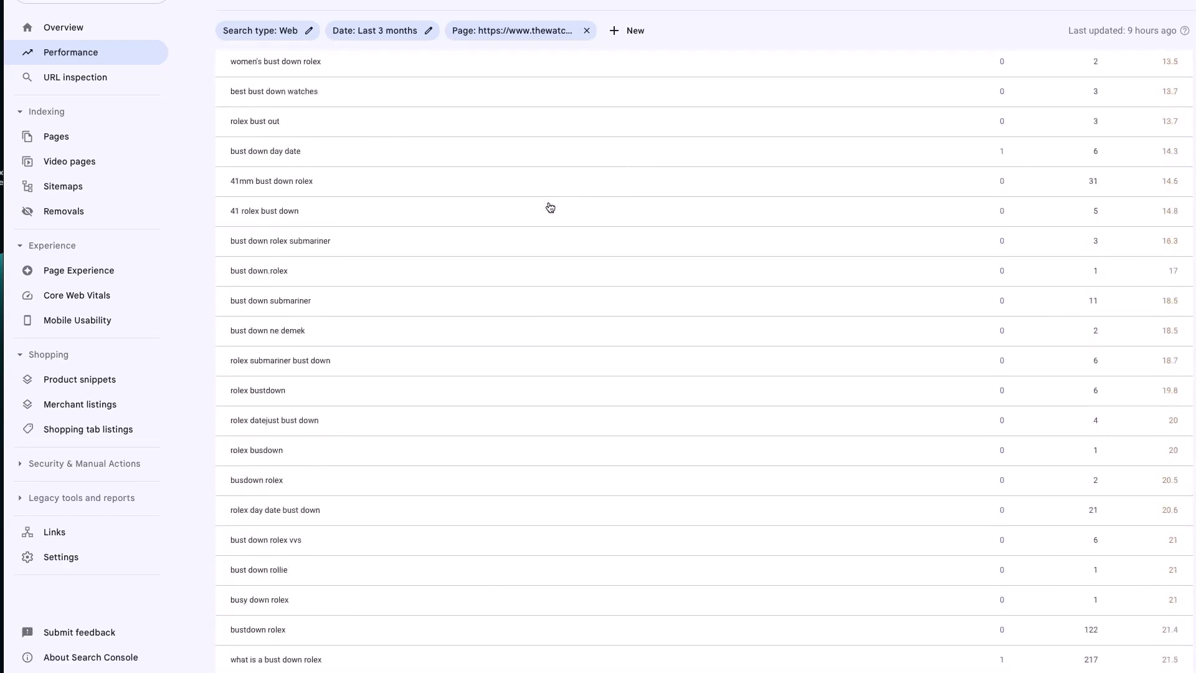
scroll(550, 207, up, 15)
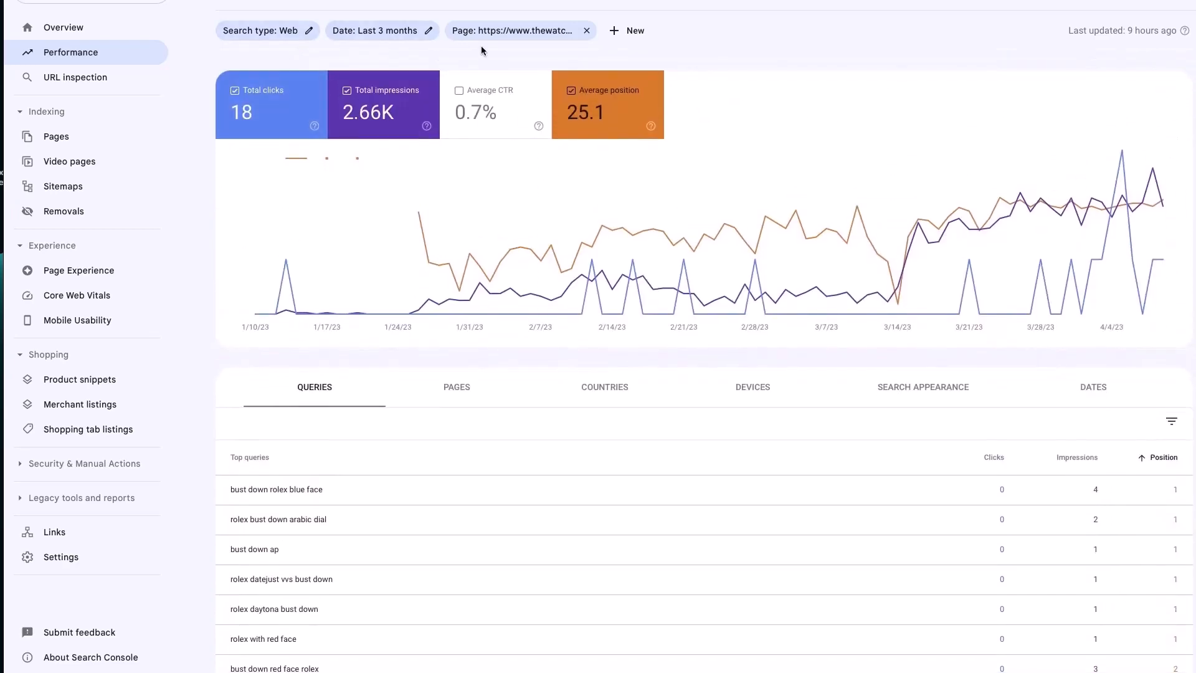
click(587, 31)
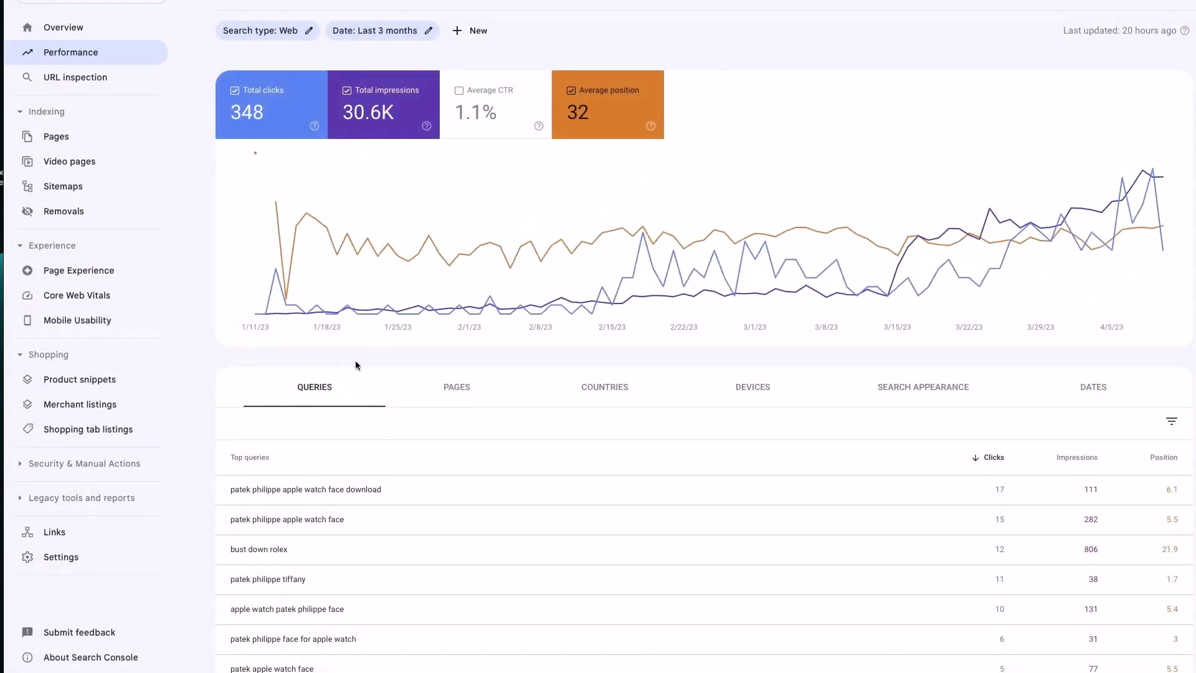
click(453, 389)
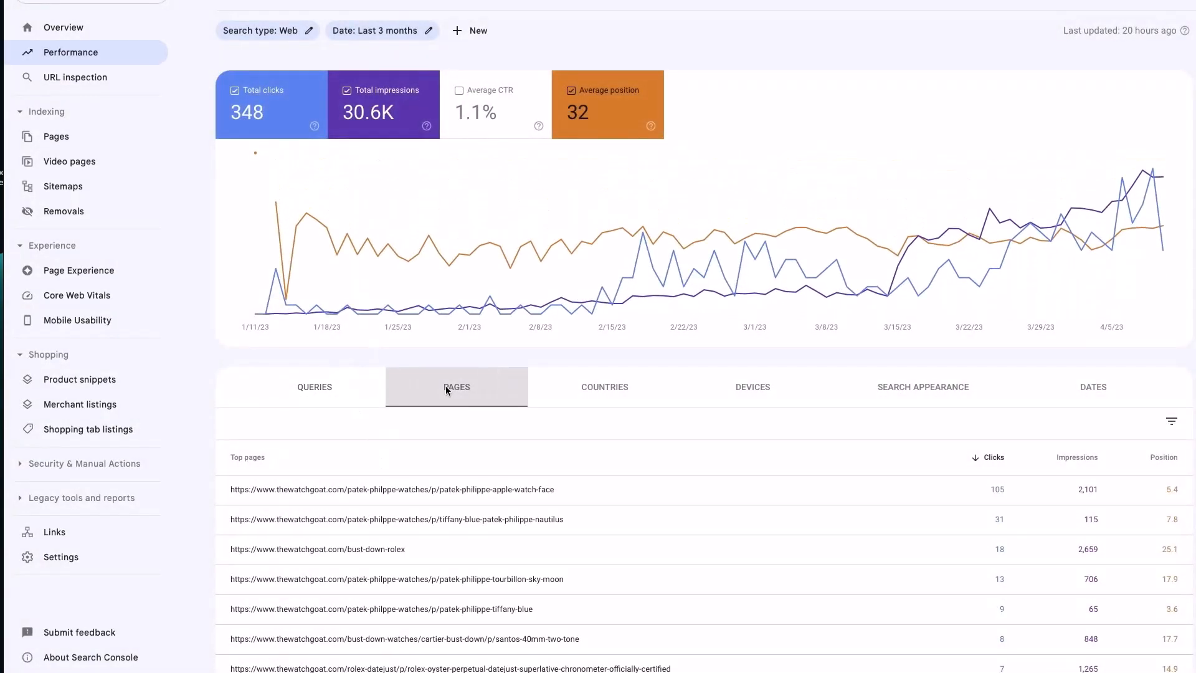
click(431, 557)
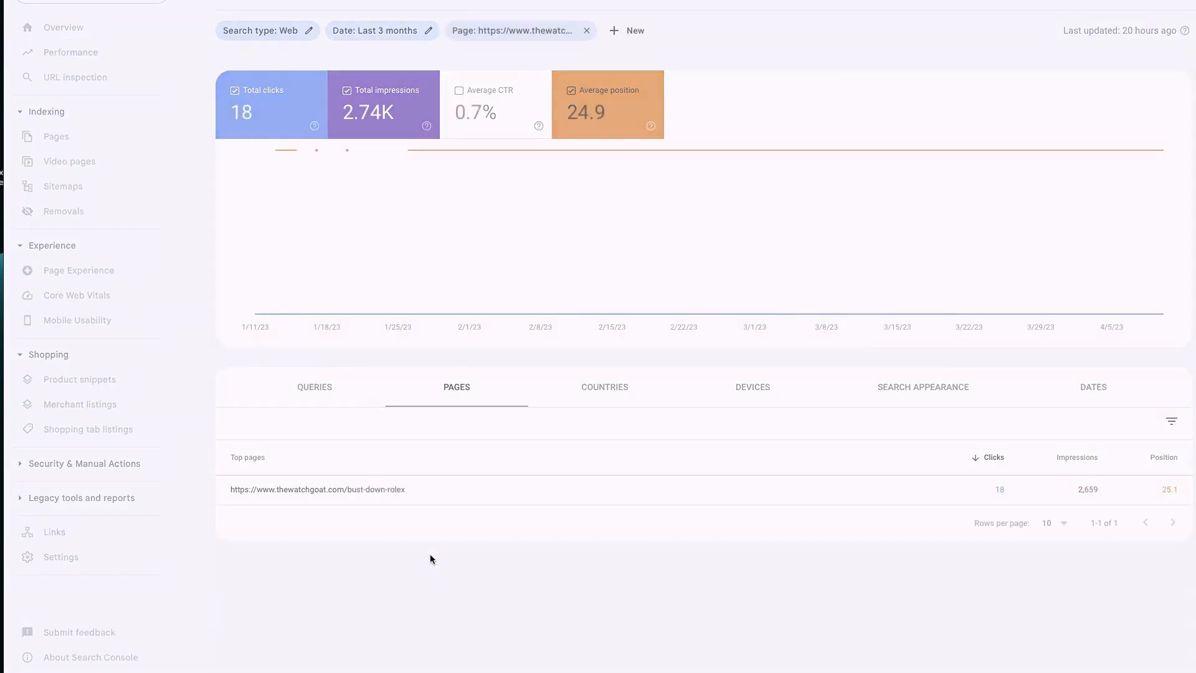
click(325, 383)
- Show 100 rows per page in the query table and sort the queries by position in ascending order
scroll(489, 476, down, 2)
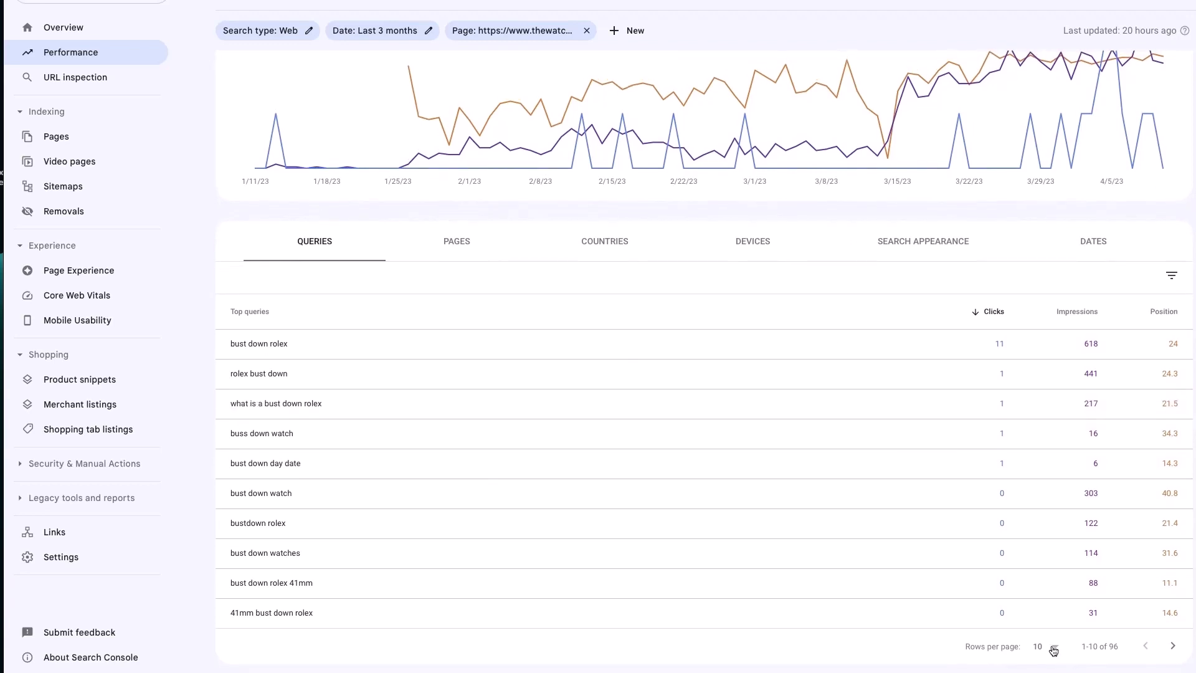
click(1053, 649)
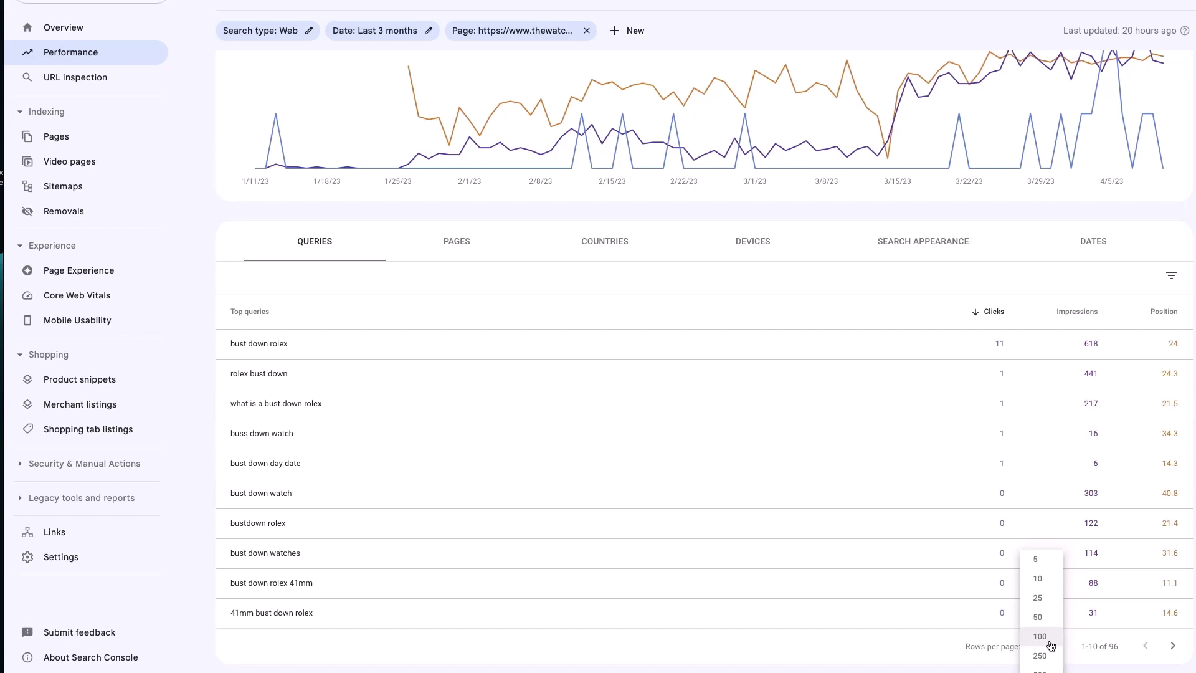
click(1040, 636)
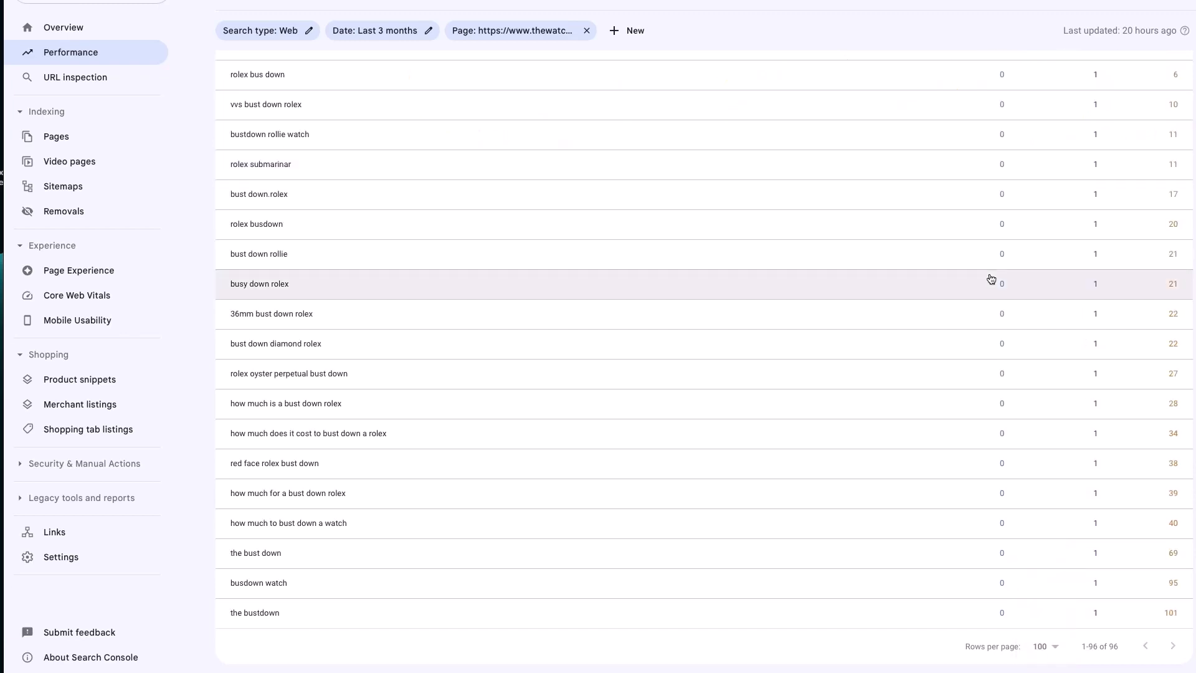
scroll(1089, 156, up, 20)
scroll(1089, 156, up, 2)
scroll(1160, 385, down, 3)
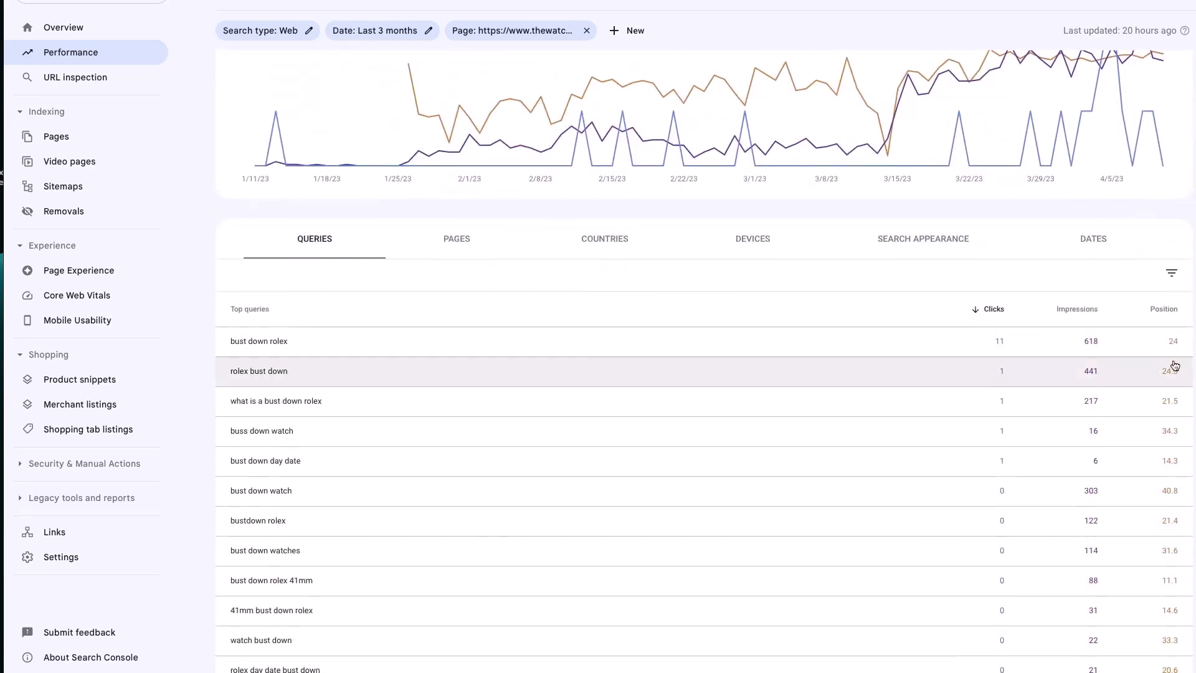
click(1164, 309)
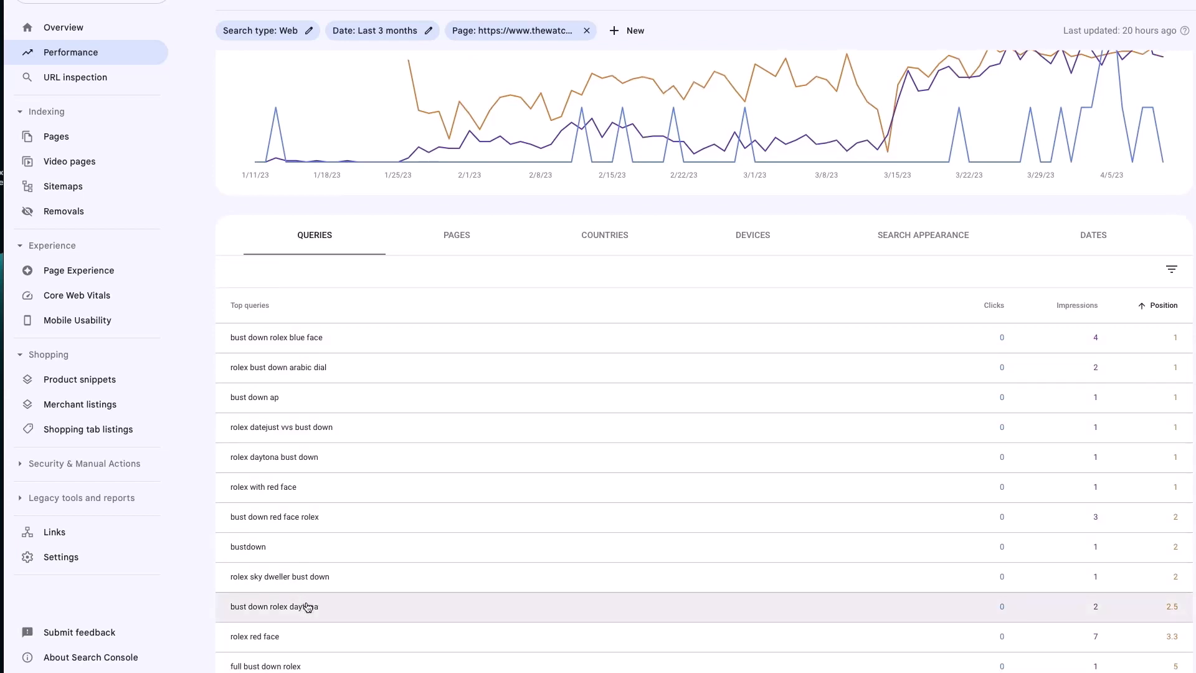
scroll(307, 608, down, 2)
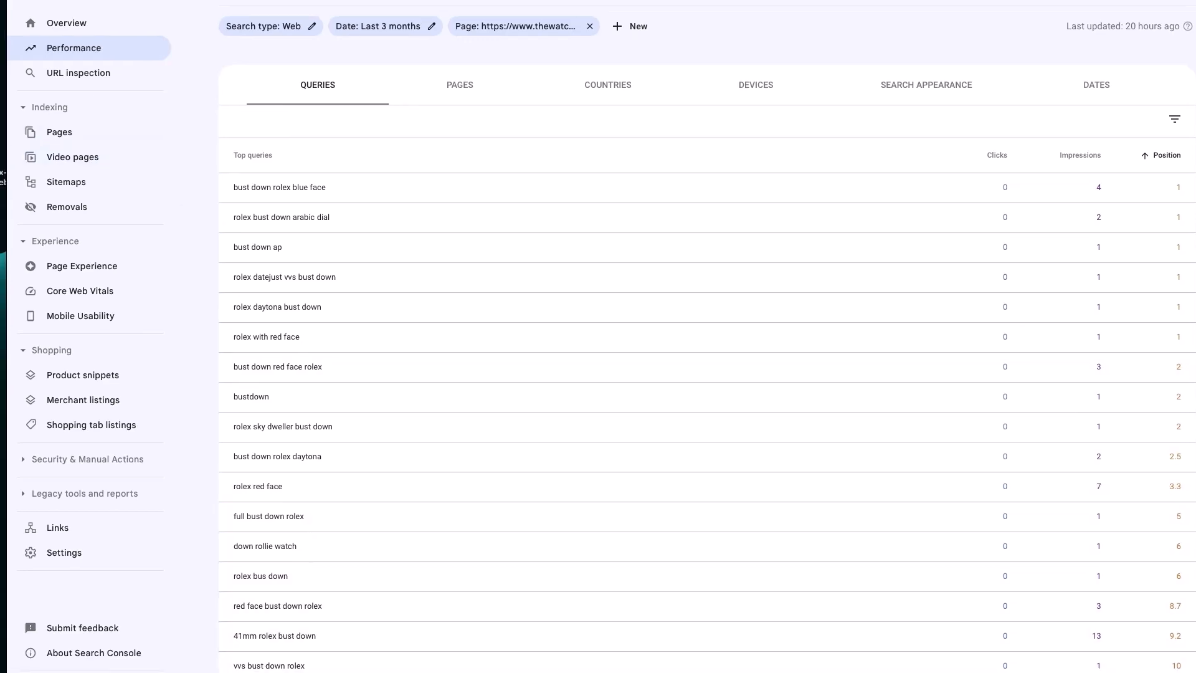
- Switch to Finder, copy the name of the JPEG file "rolex datejust vvs bust down" and close the Recents window
click(880, 671)
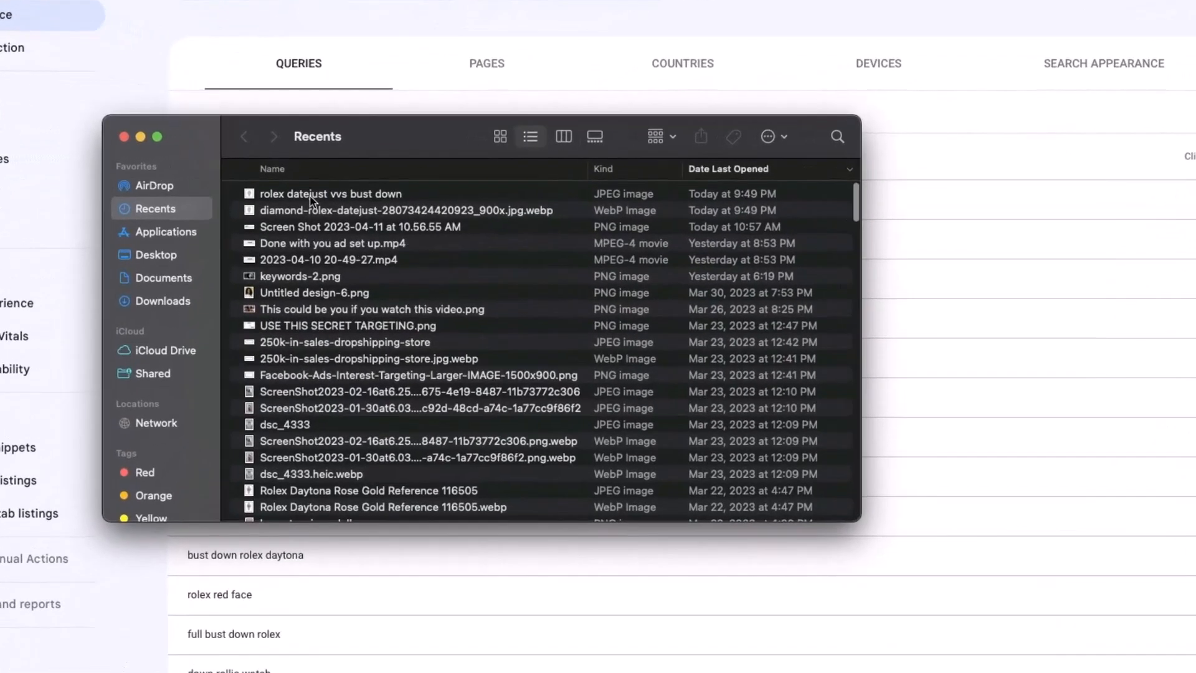
click(301, 187)
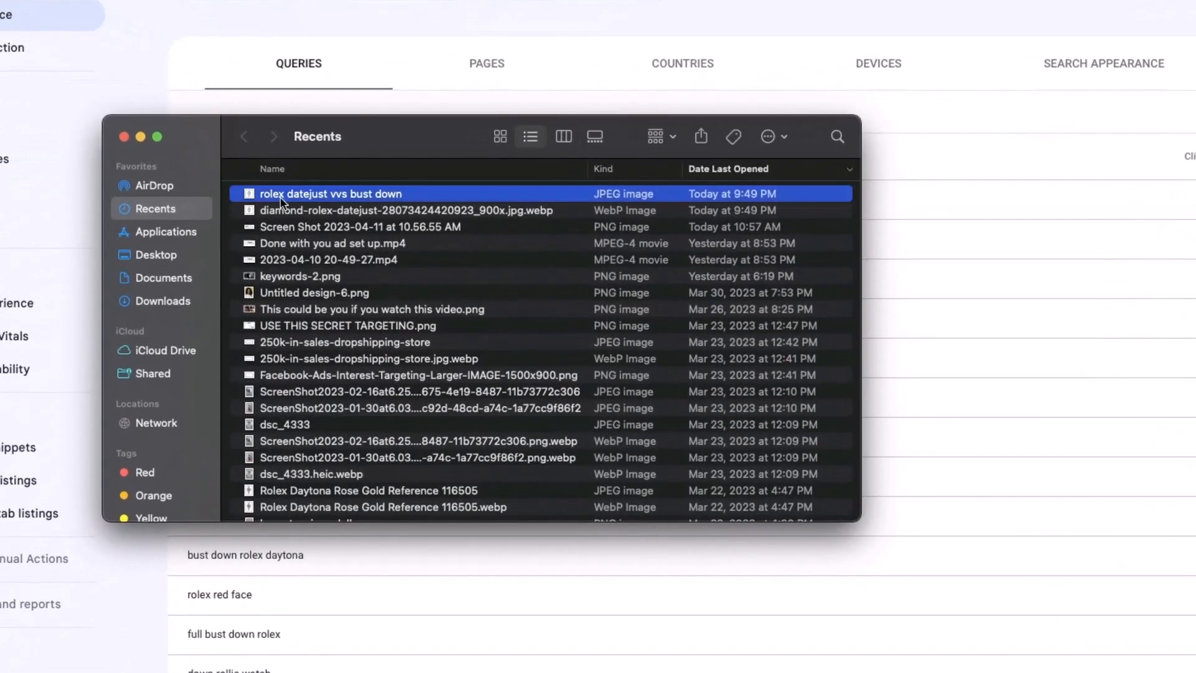
click(342, 197)
key(ctrl+c)
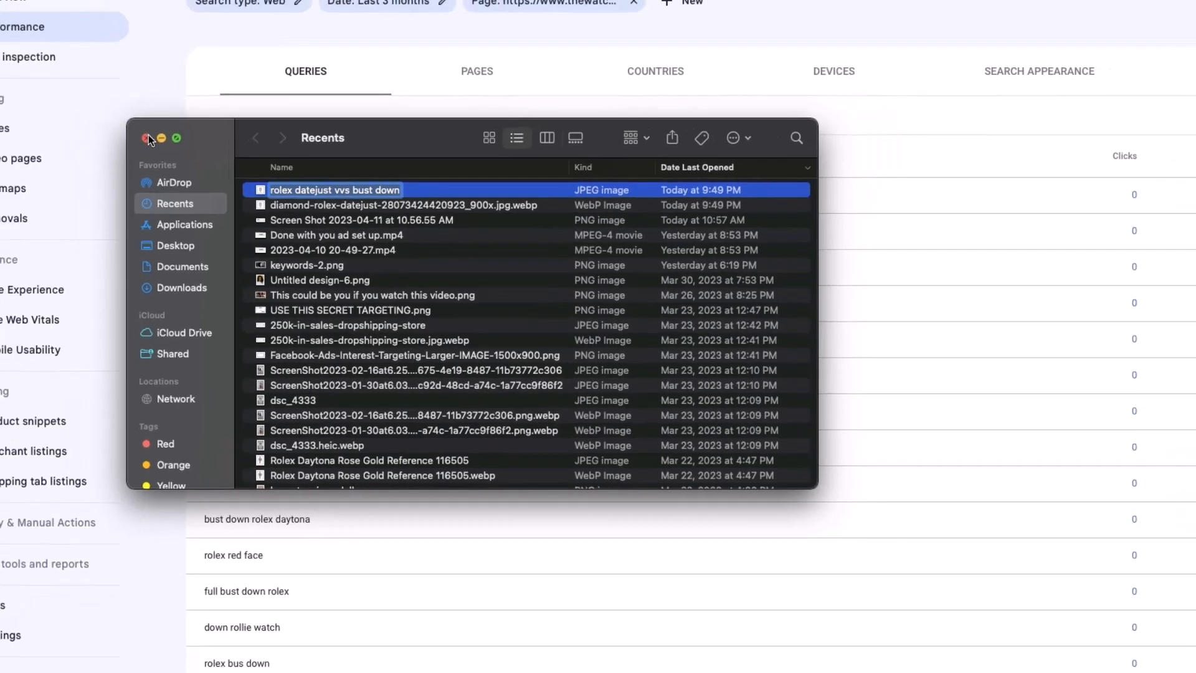
click(124, 136)
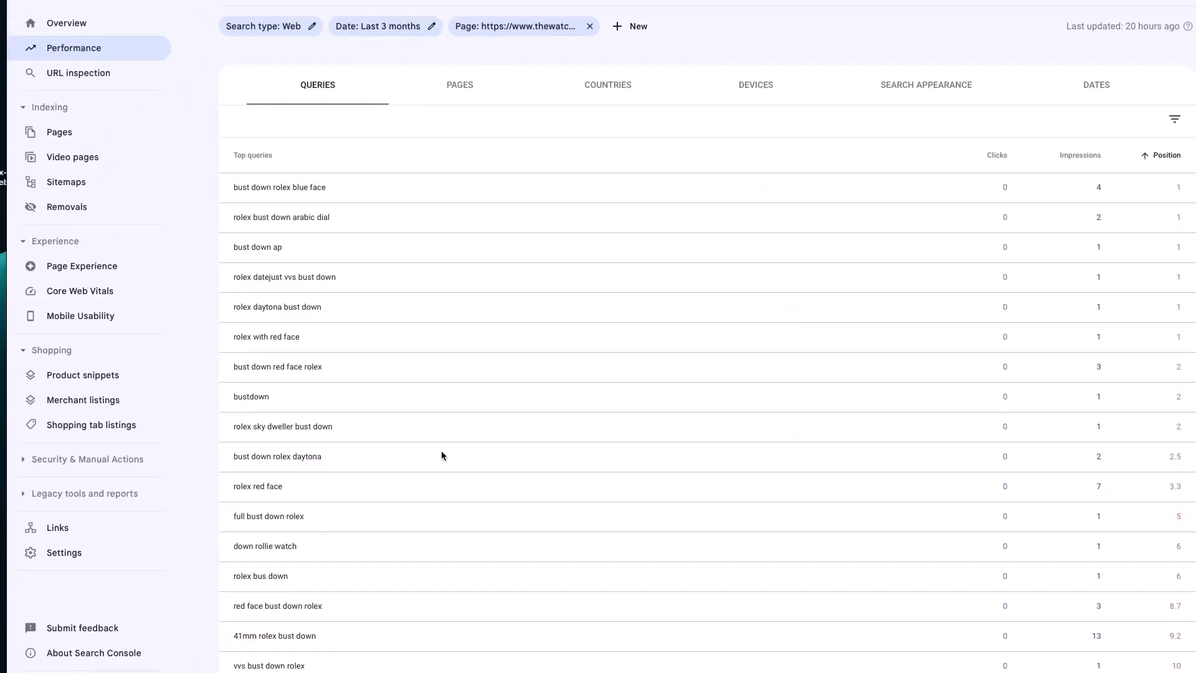
- Review the position-sorted queries and the performance chart for the bust-down-rolex page
scroll(442, 454, down, 5)
scroll(443, 459, down, 10)
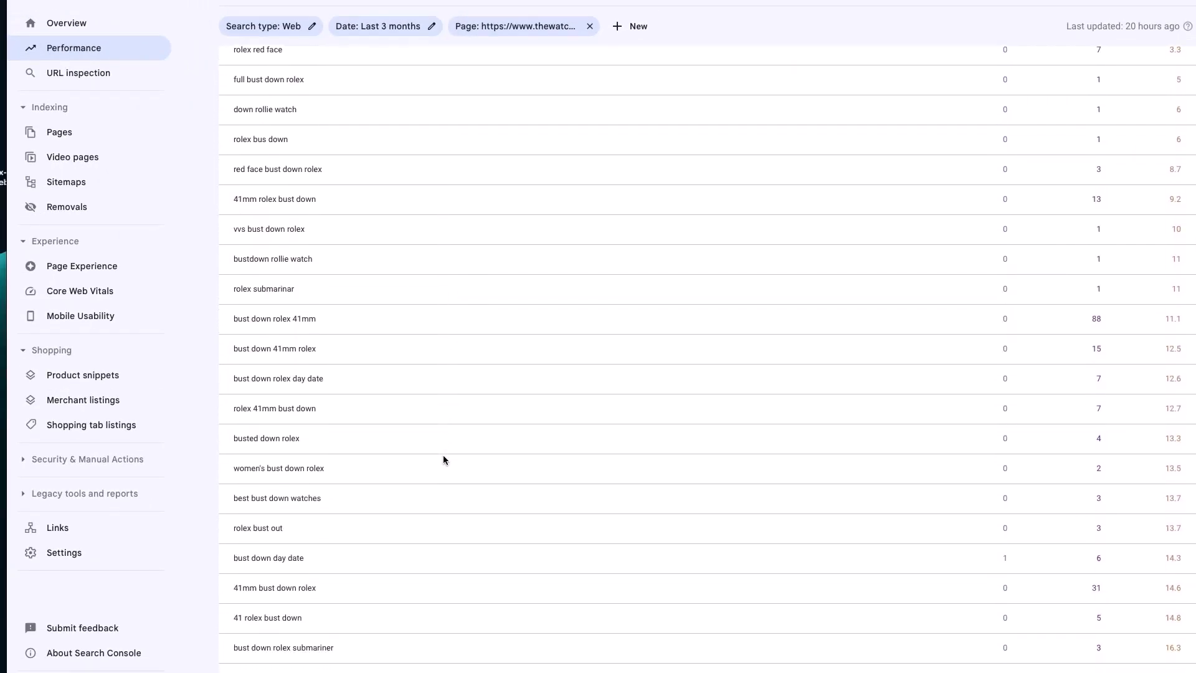
scroll(444, 459, down, 3)
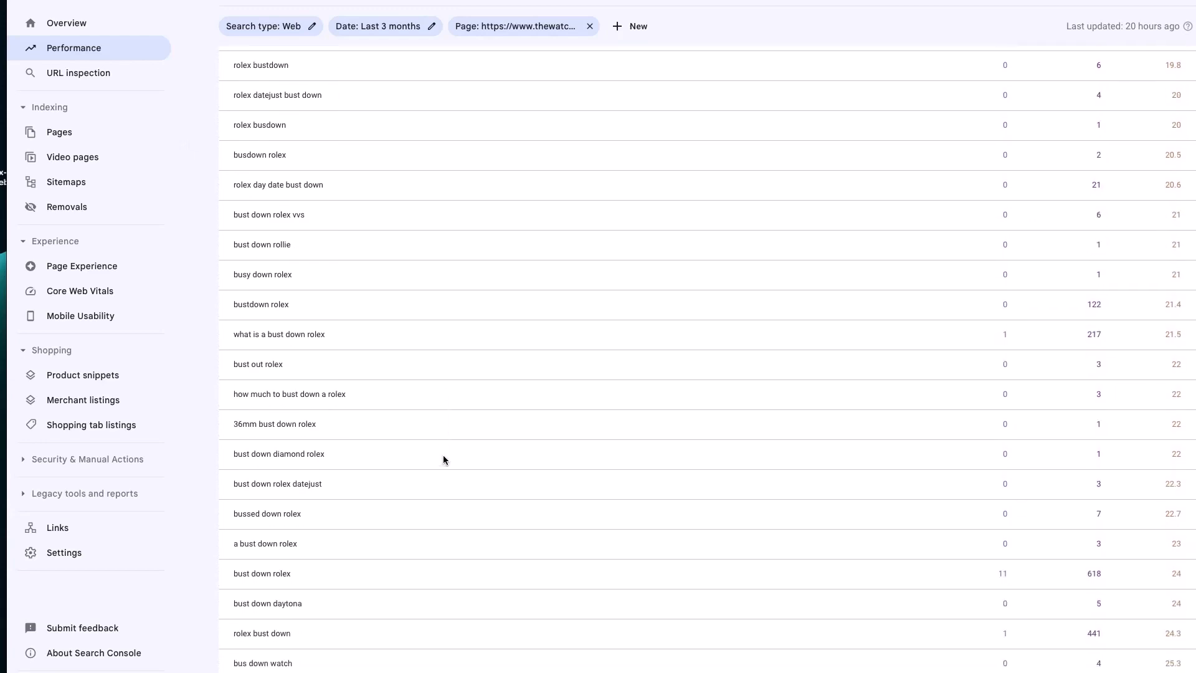
scroll(443, 459, up, 15)
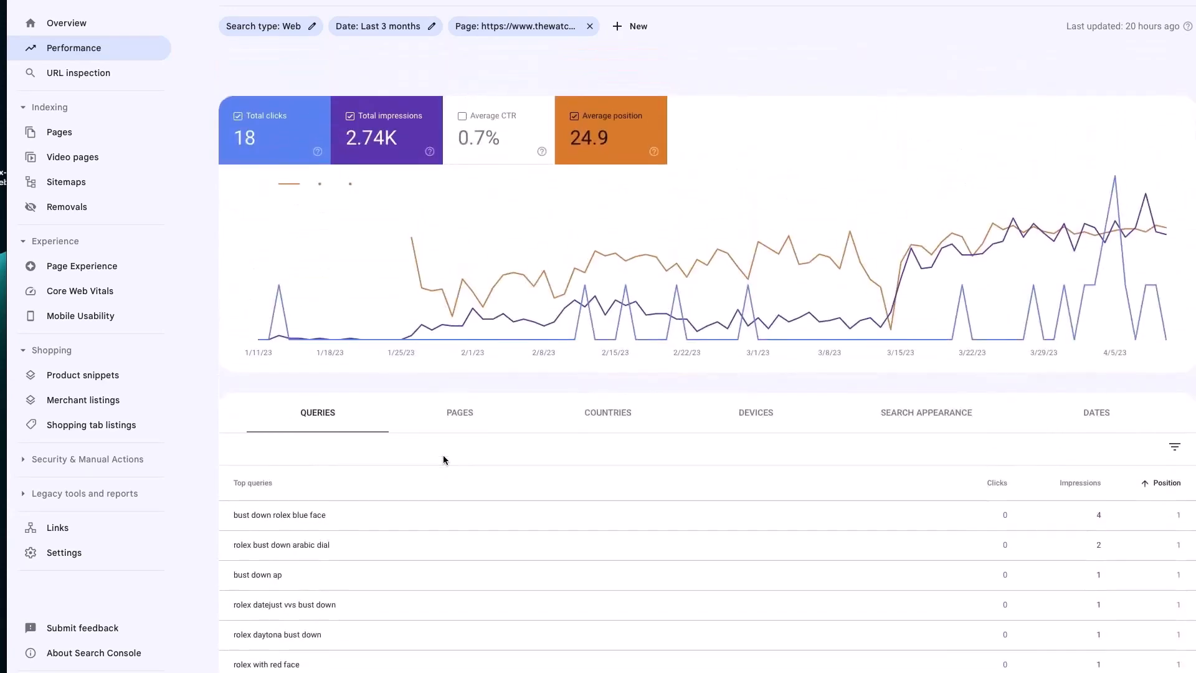
scroll(443, 460, down, 3)
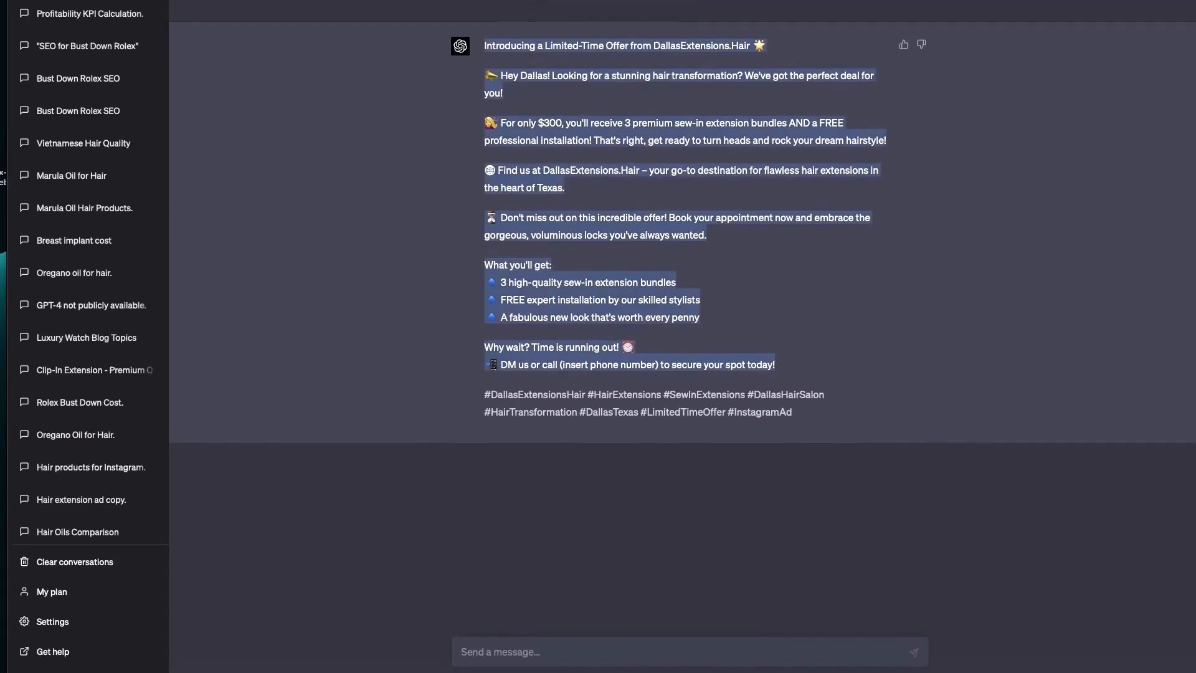
- Switch to ChatGPT and request an SEO-friendly product description about "rolex datejust vvs bust down" with that keyword sprinkled throughout the content
click(520, 653)
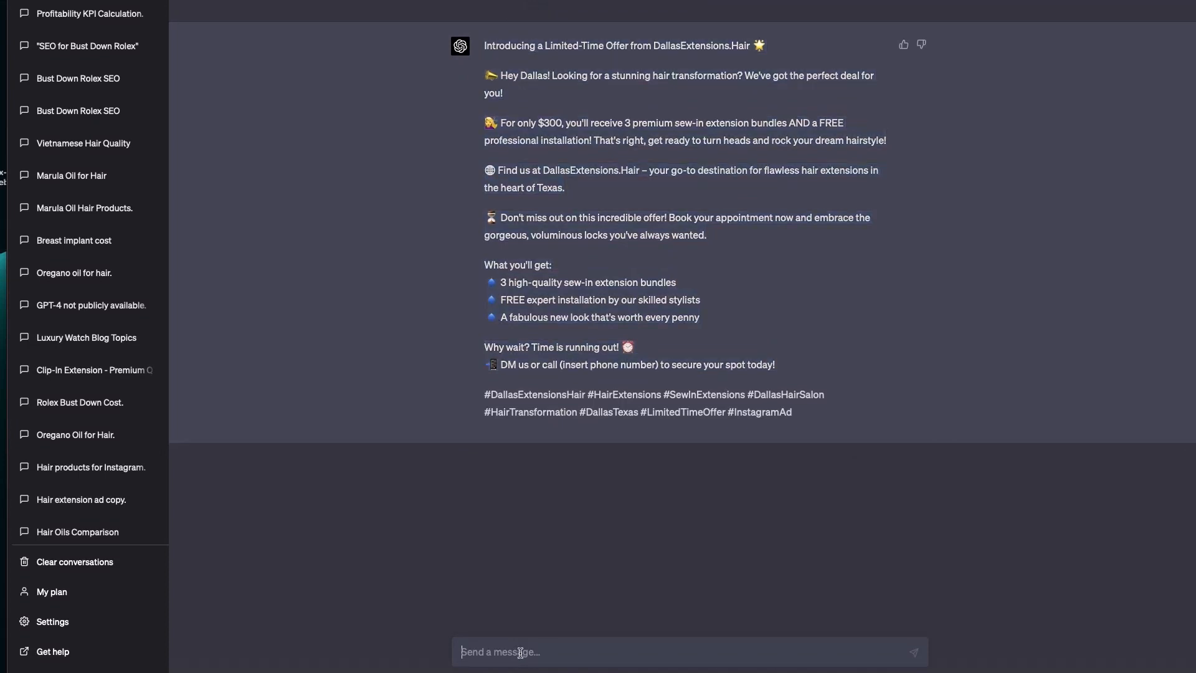
text(hey can you write an seo)
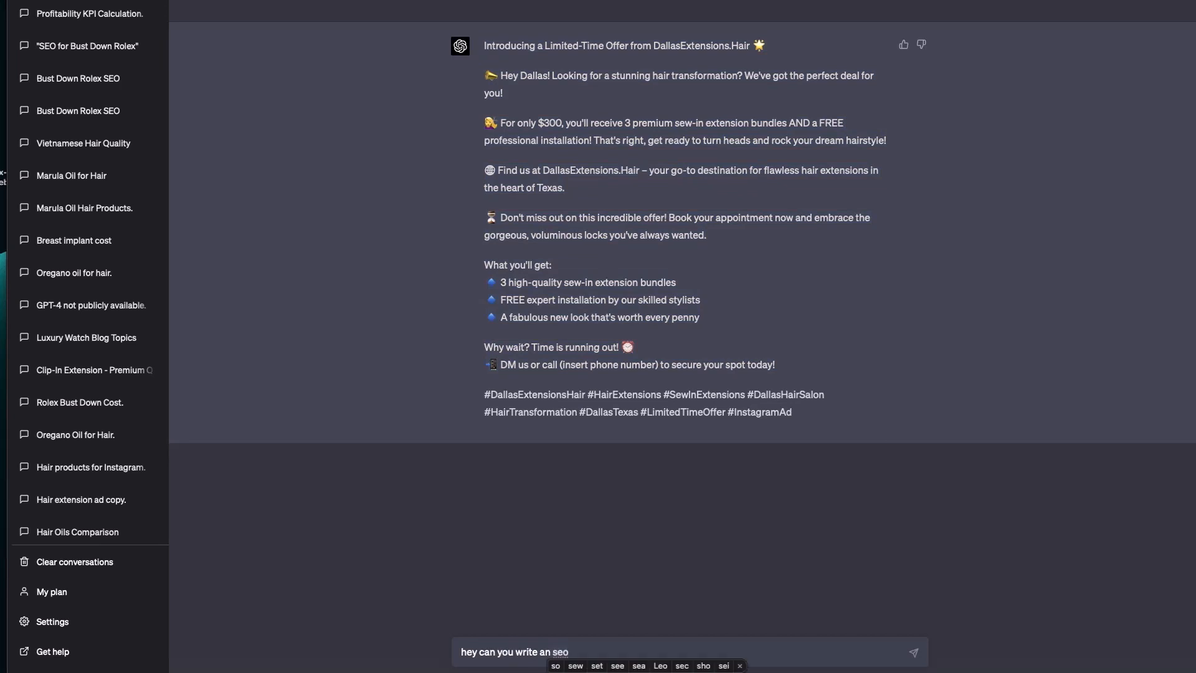
text( friendly product desc)
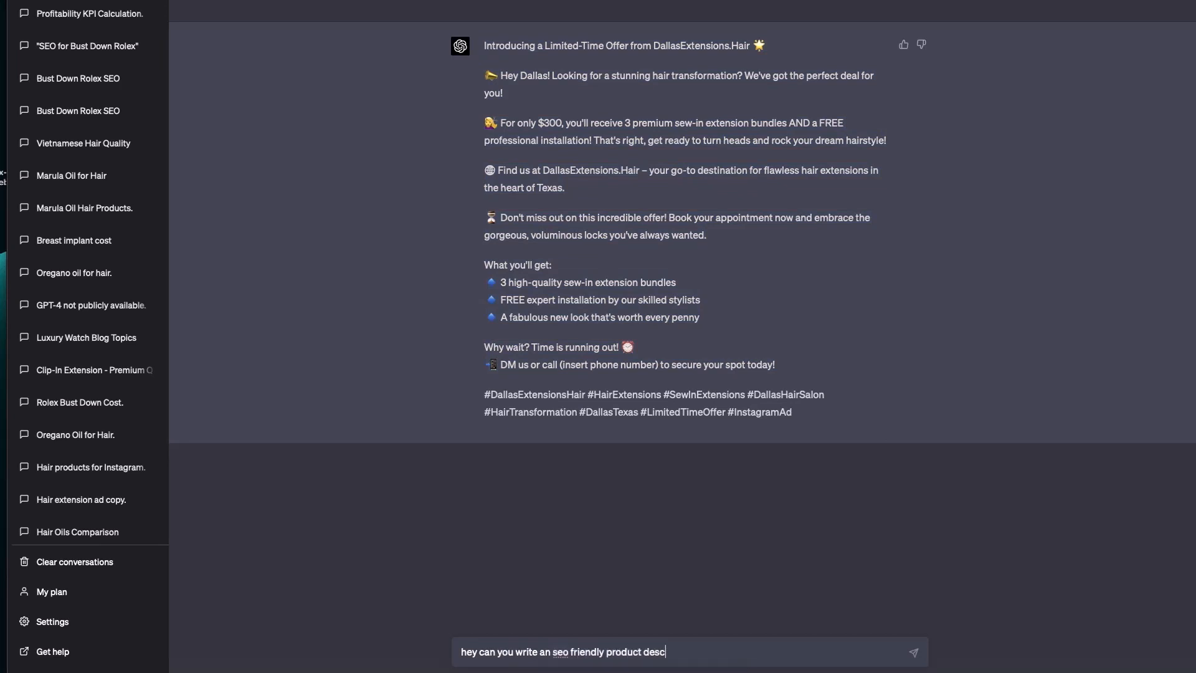
text(ription about "rolex datejust vvs bust down)
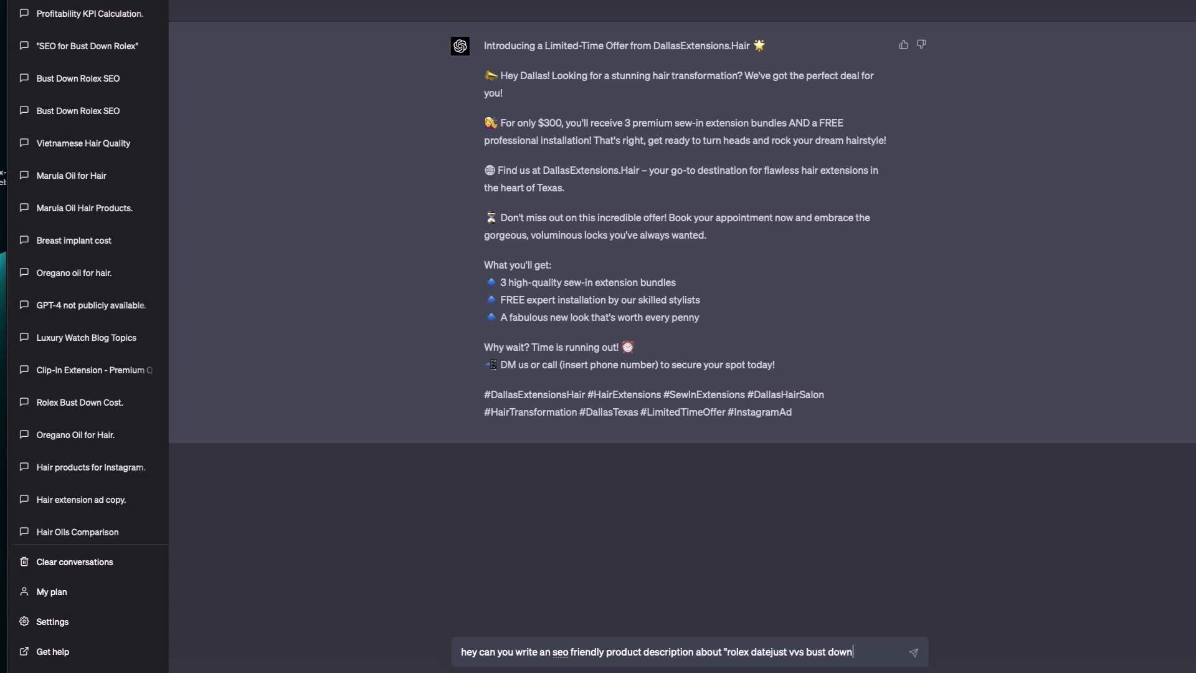
text(")
text(make sure to sprink)
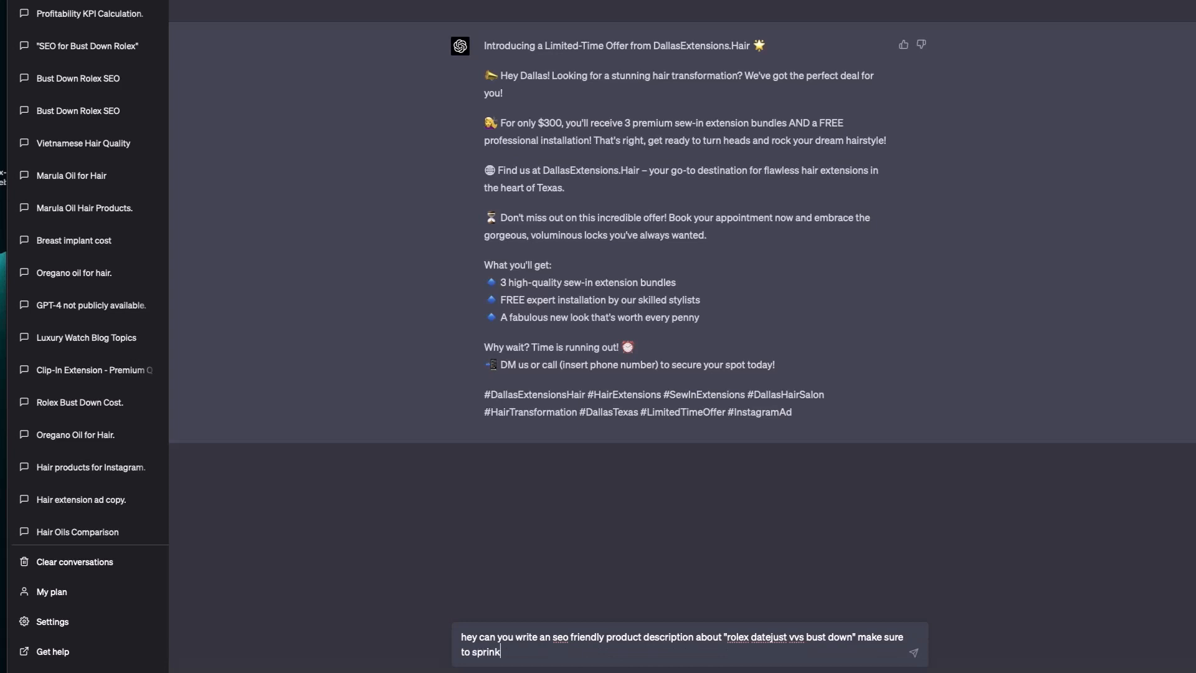
text(le the keyword ")
key(ctrl+v)
text(" )
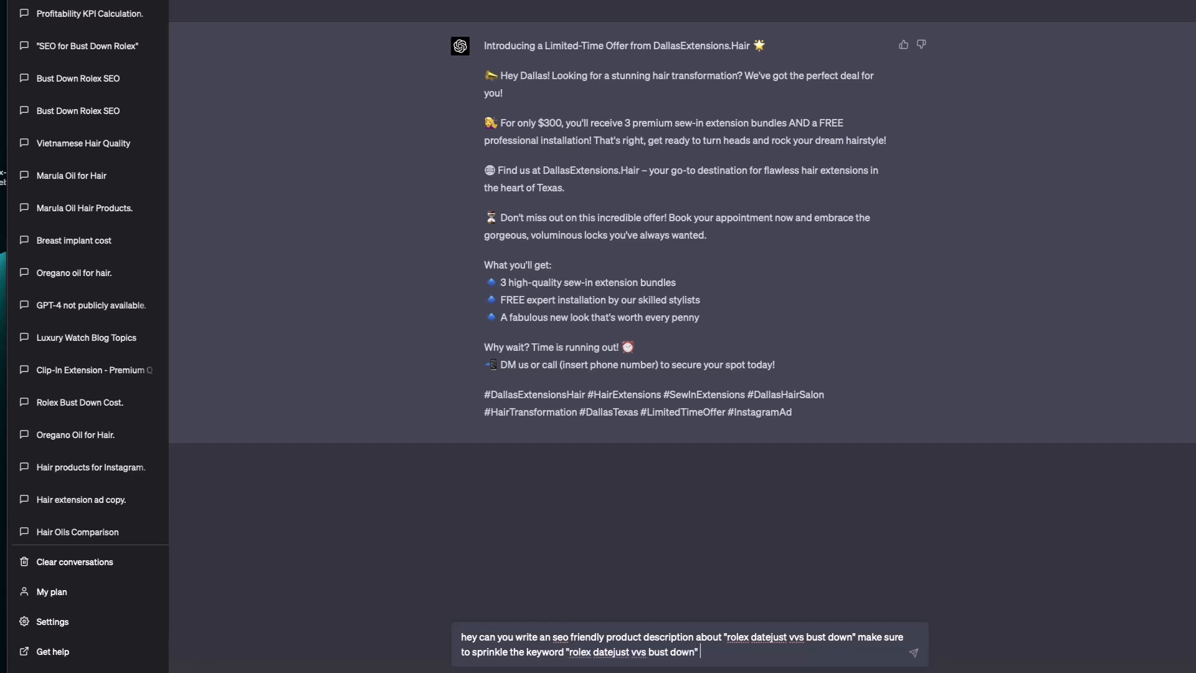
text(through out the actual content)
key(Return)
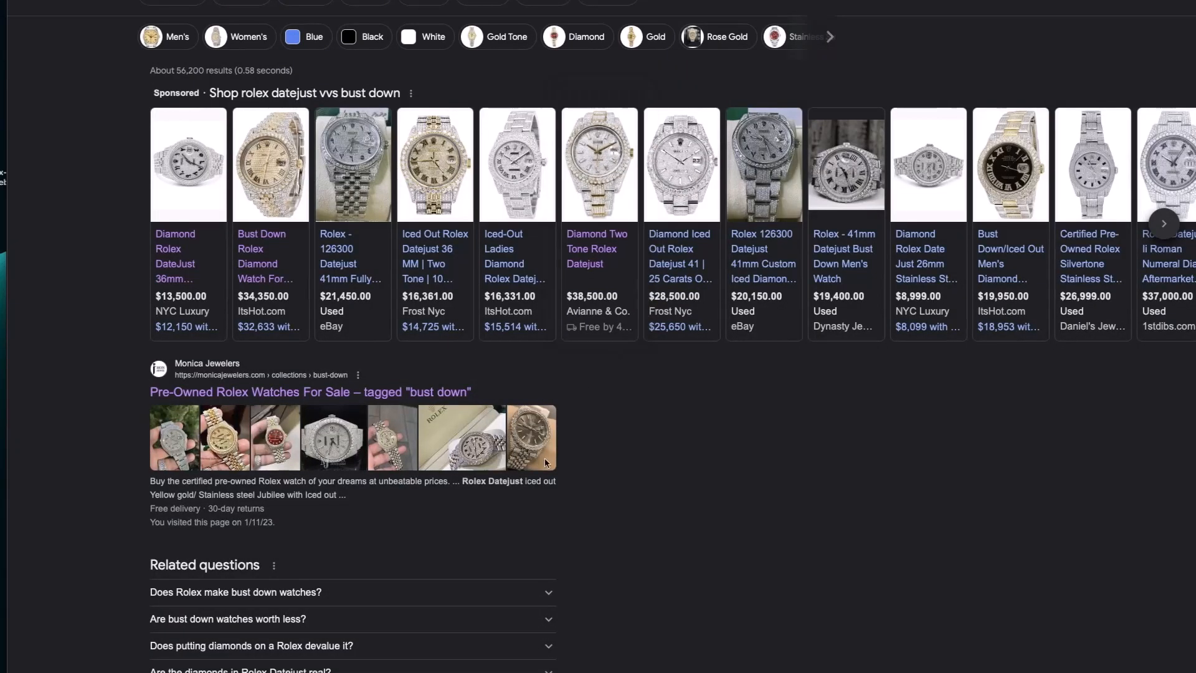
- In the Google results, open Frost Nyc's Iced Out Rolex Datejust 36 MM two-tone listing and copy its full specification list
mouse_move(518, 288)
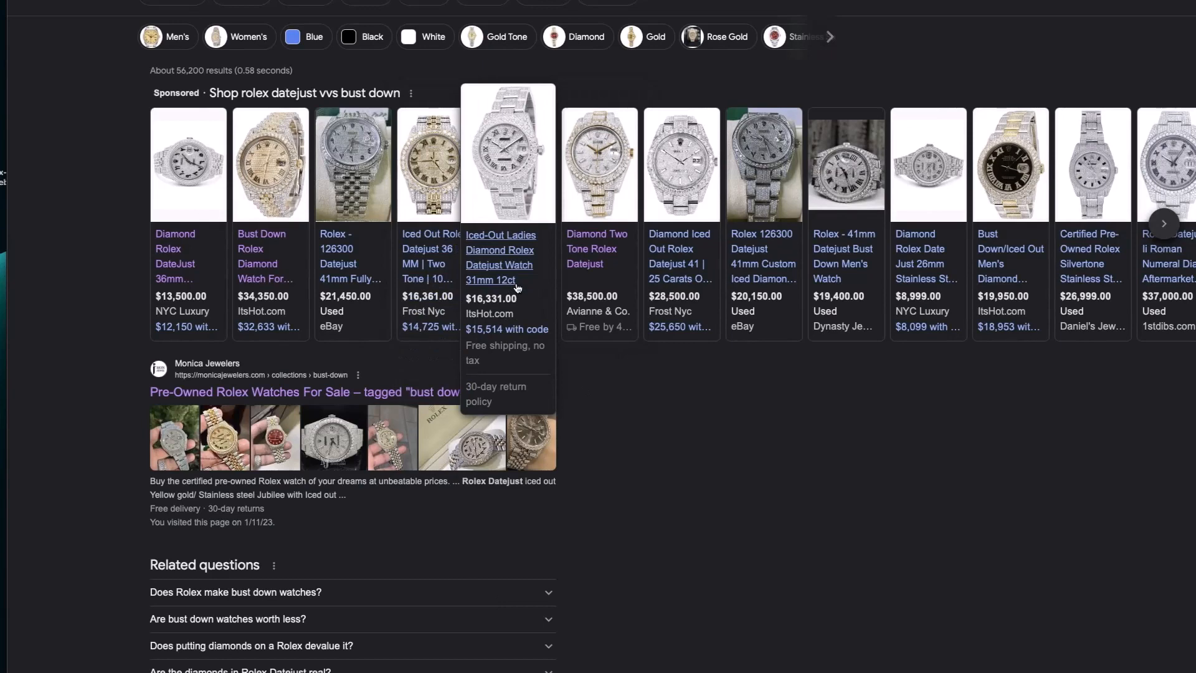
click(446, 256)
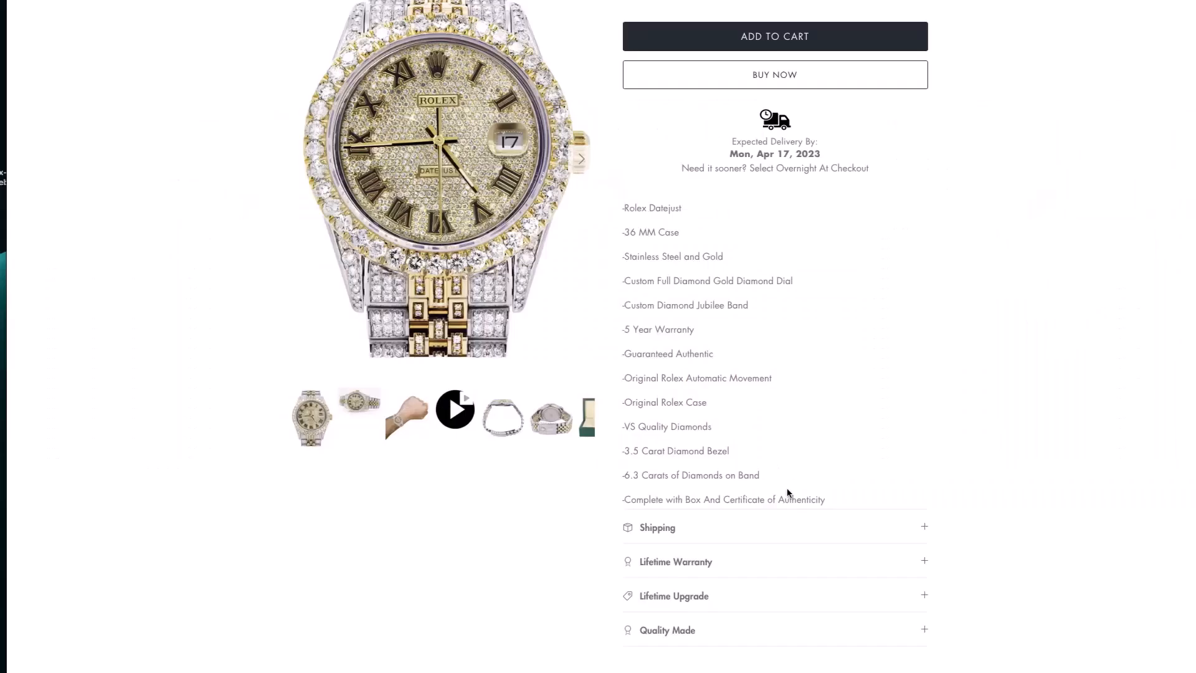
drag(839, 502, 637, 268)
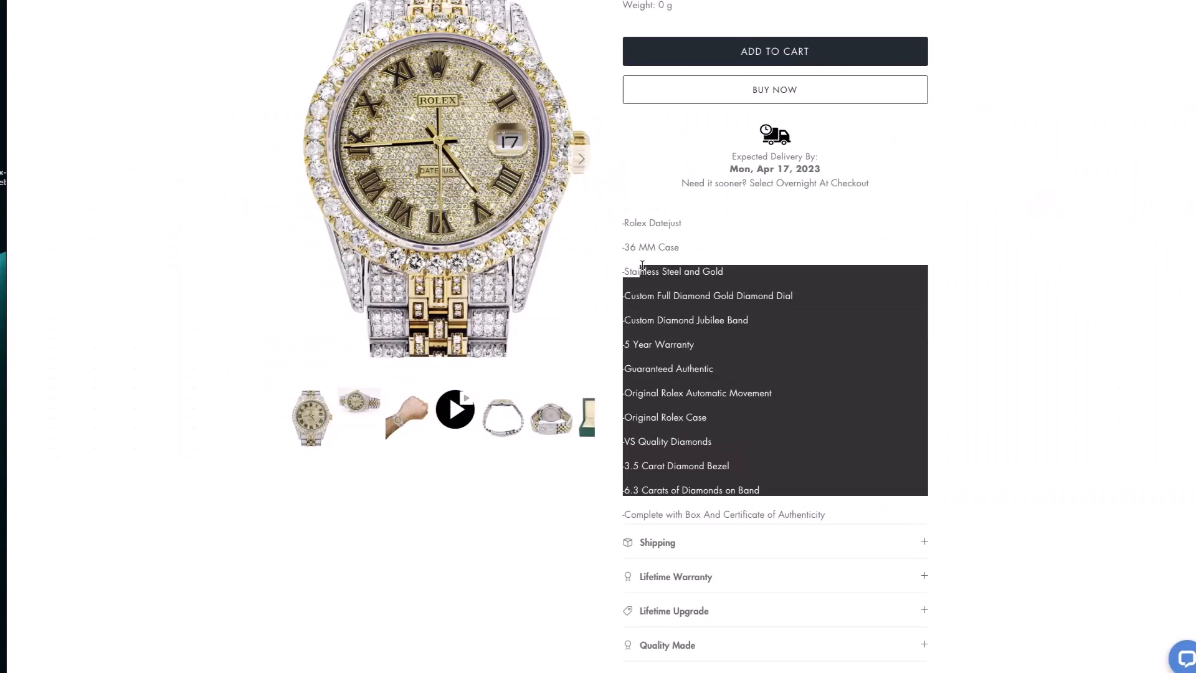
click(794, 295)
drag(837, 520, 615, 217)
key(ctrl+c)
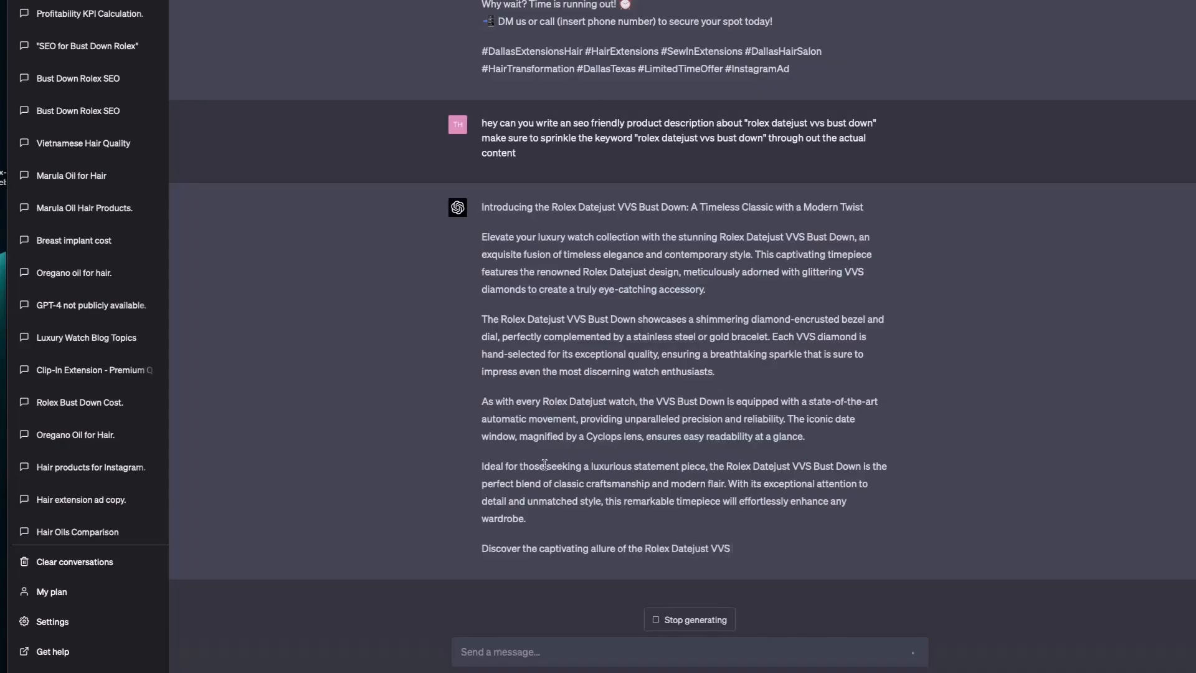
- Try asking ChatGPT for a rewrite with the message "can you rewrite this product description"
text(c)
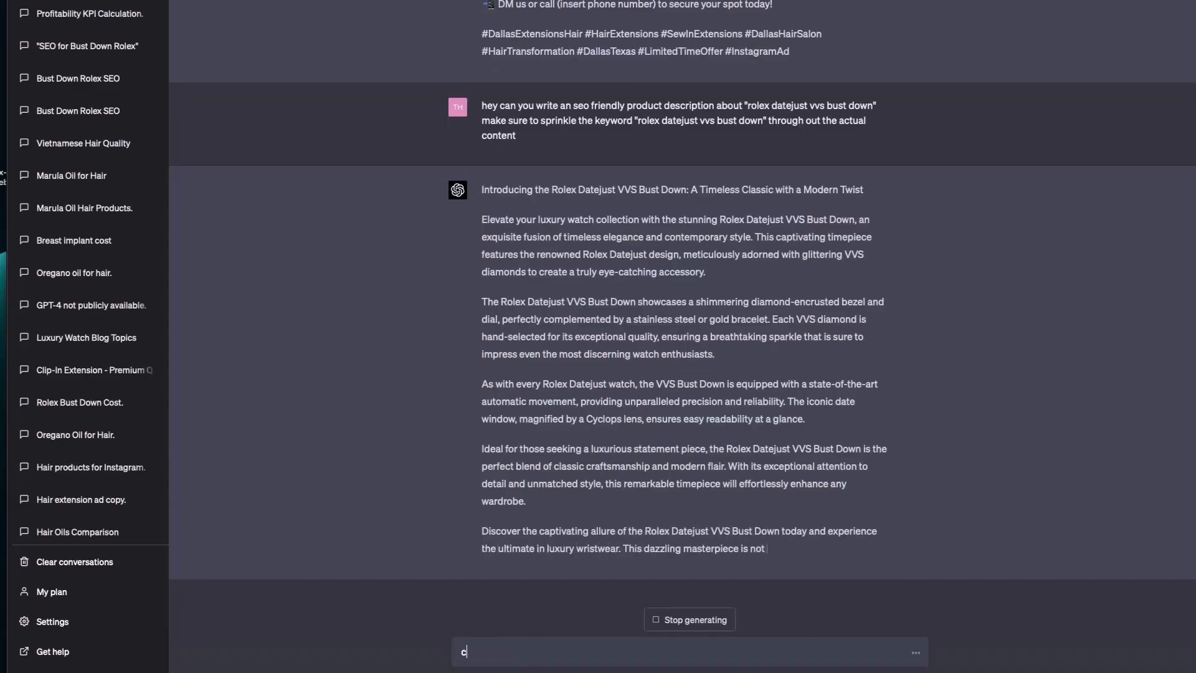
text(an you rew)
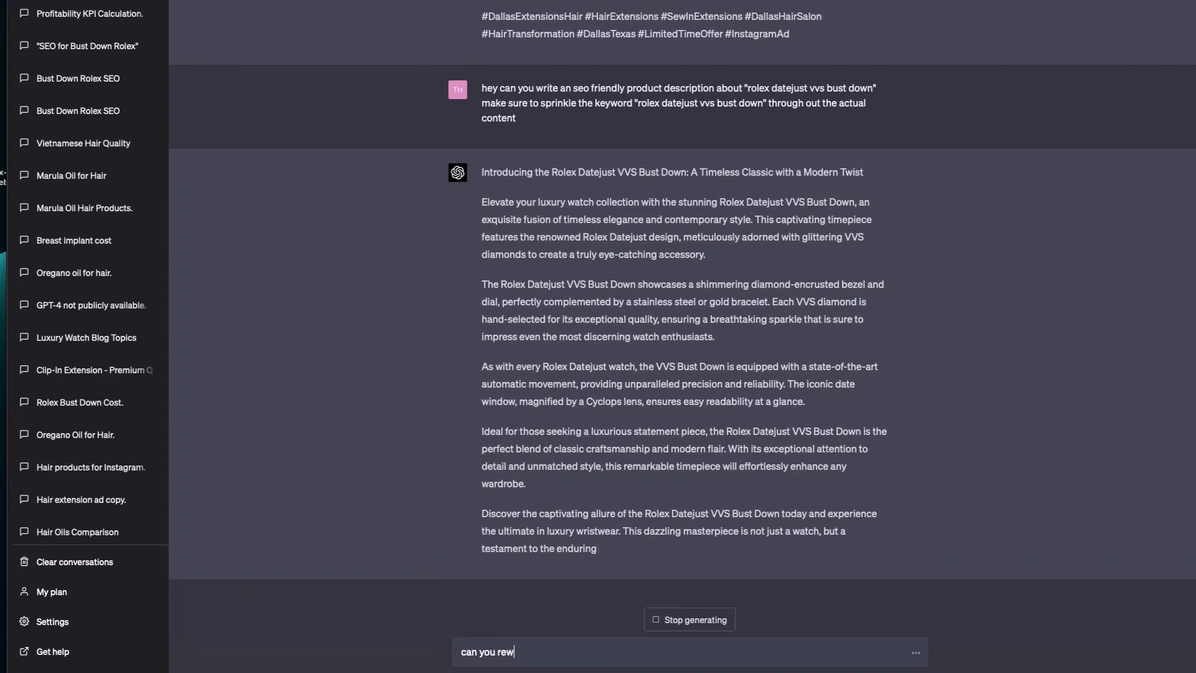
text(rite this pro)
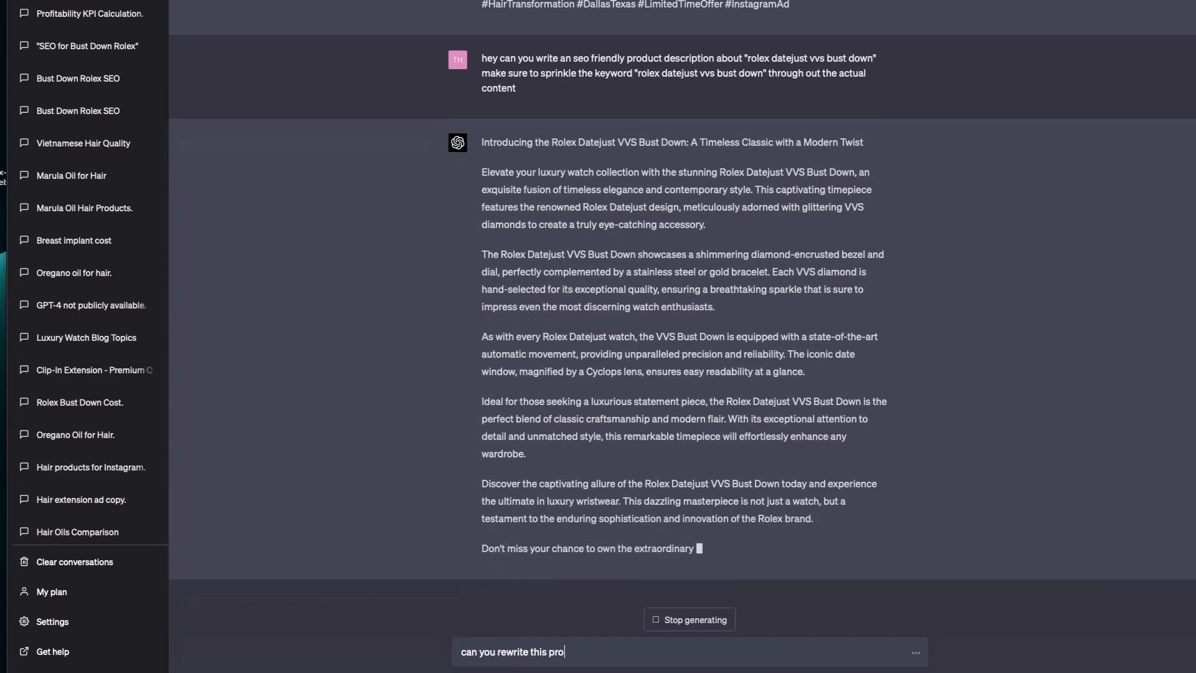
text(duct des)
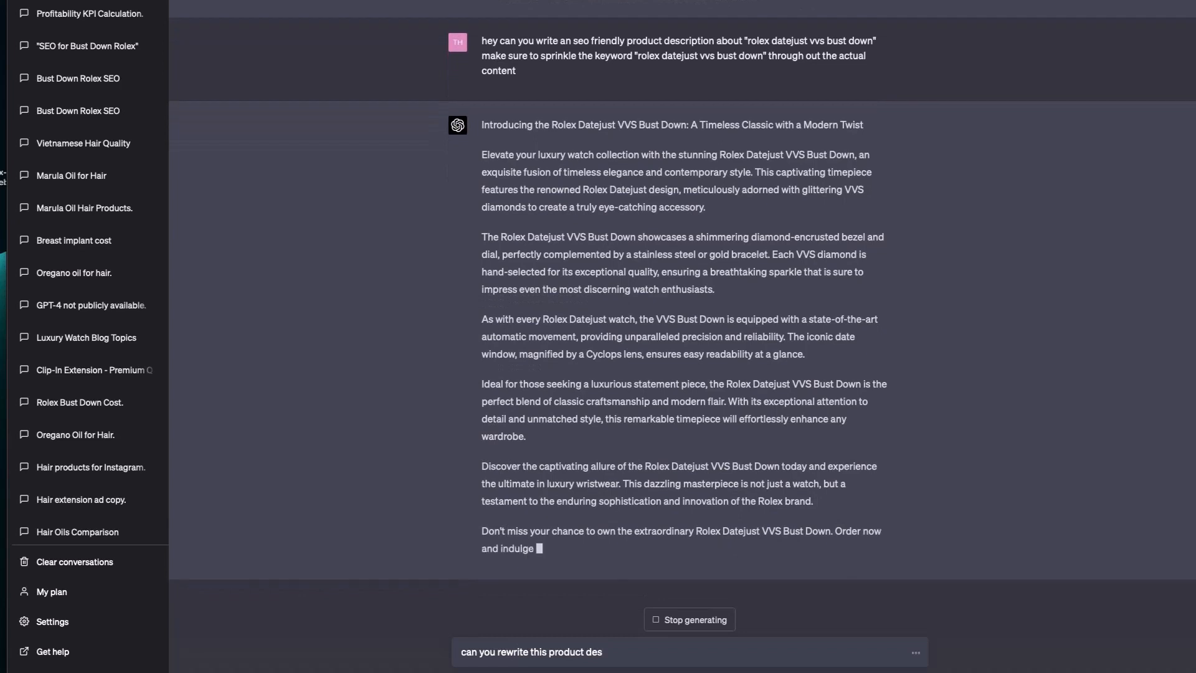
text(cription)
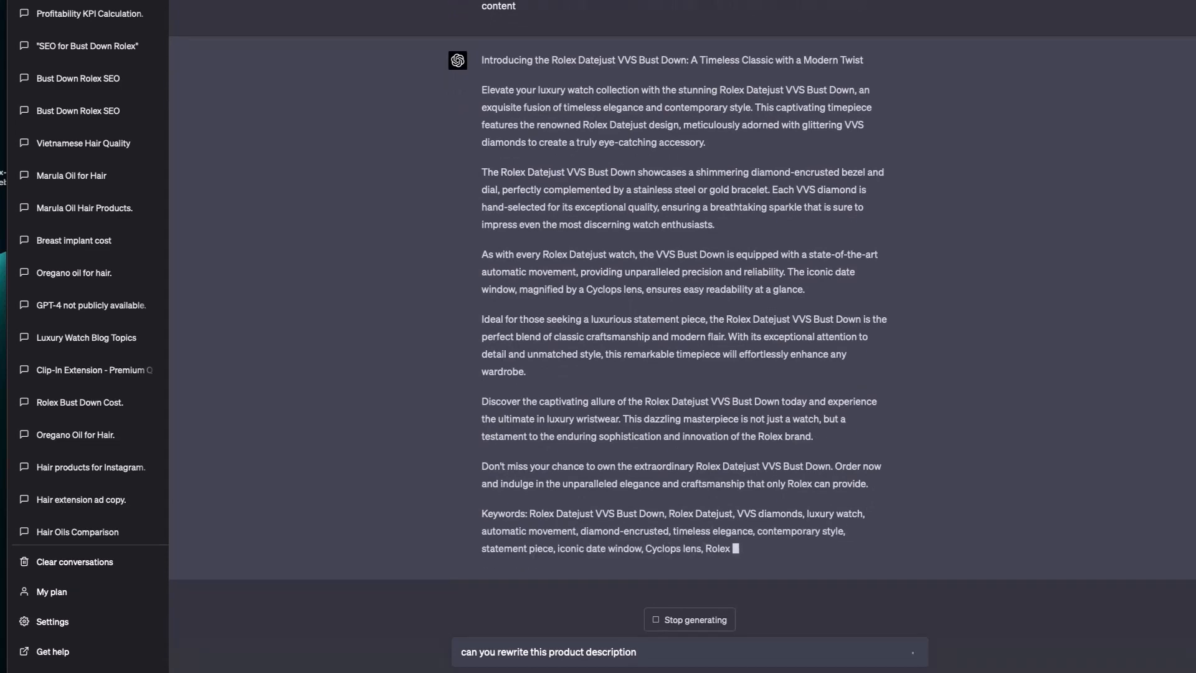
key(Return)
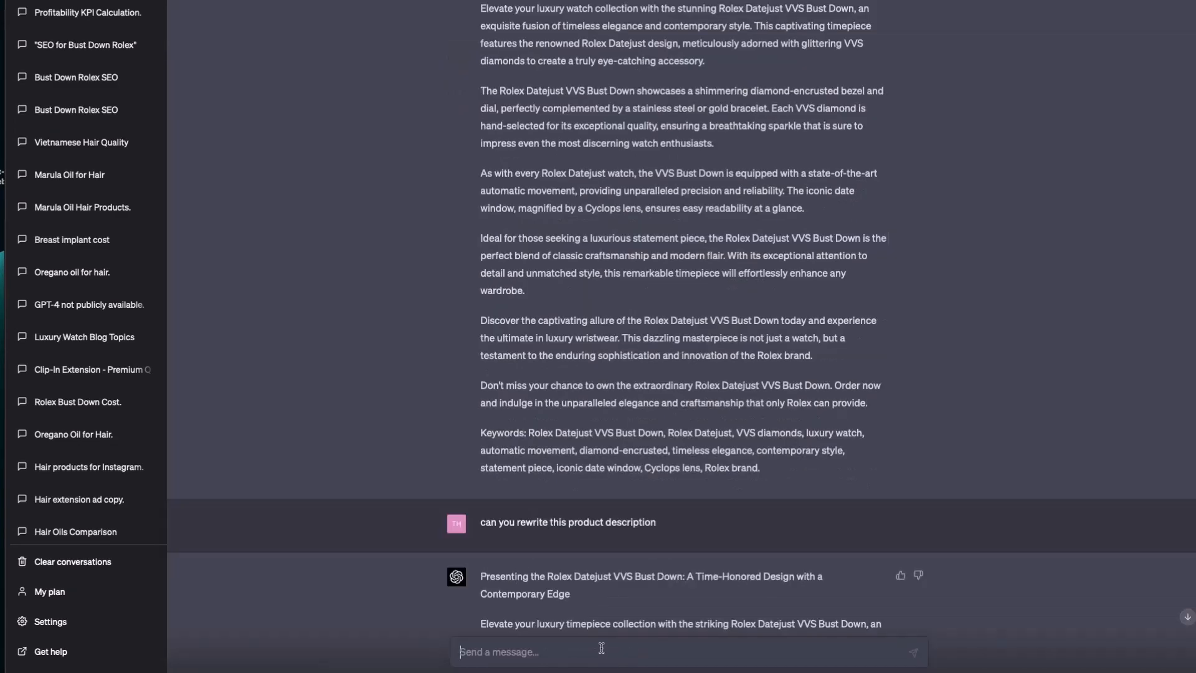
- Send the copied Rolex Datejust specification list as its own message and stop the response
key(ctrl+v)
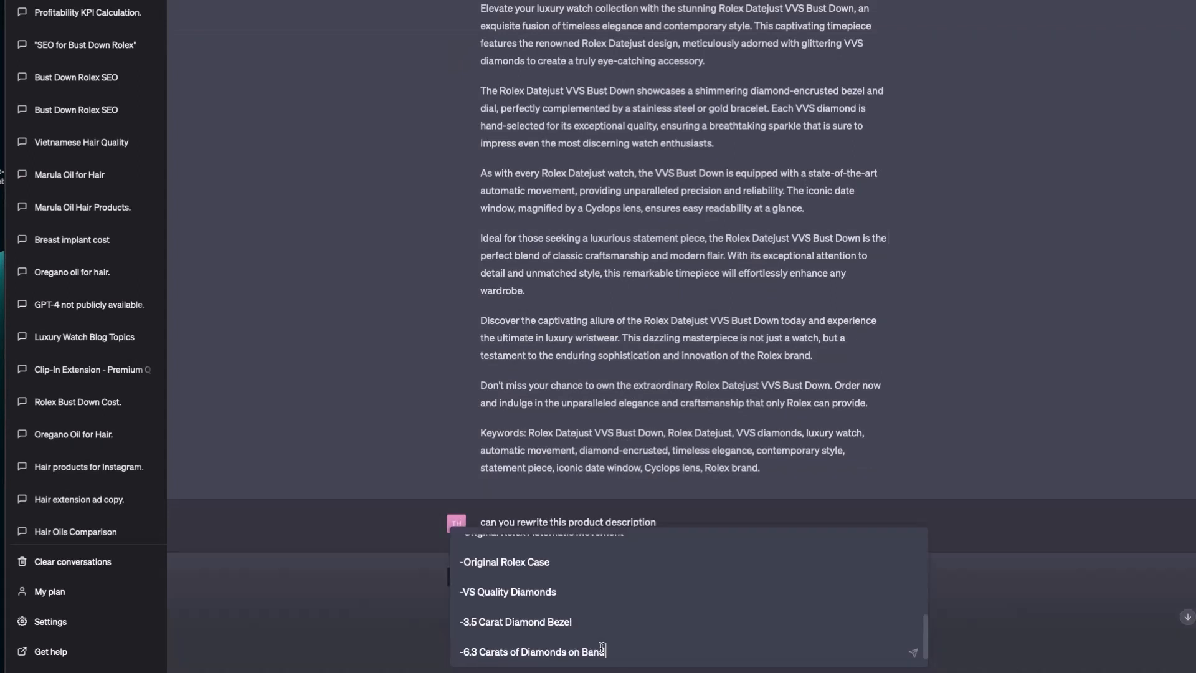
scroll(601, 647, up, 5)
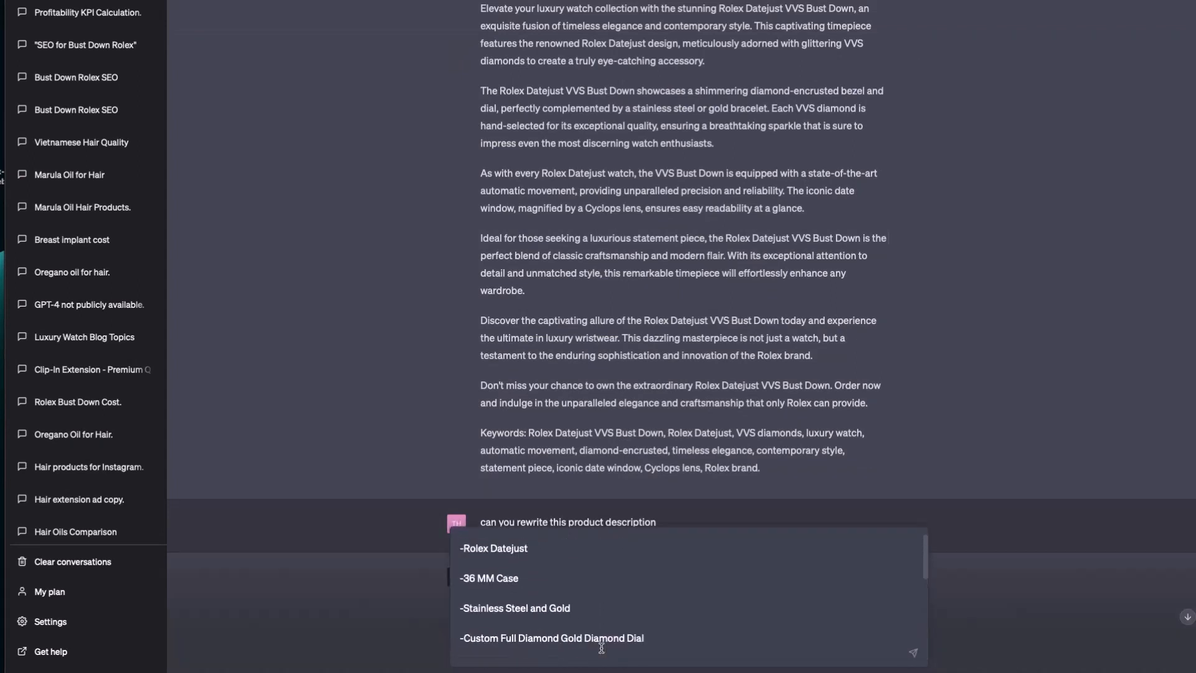
click(461, 541)
key(Return)
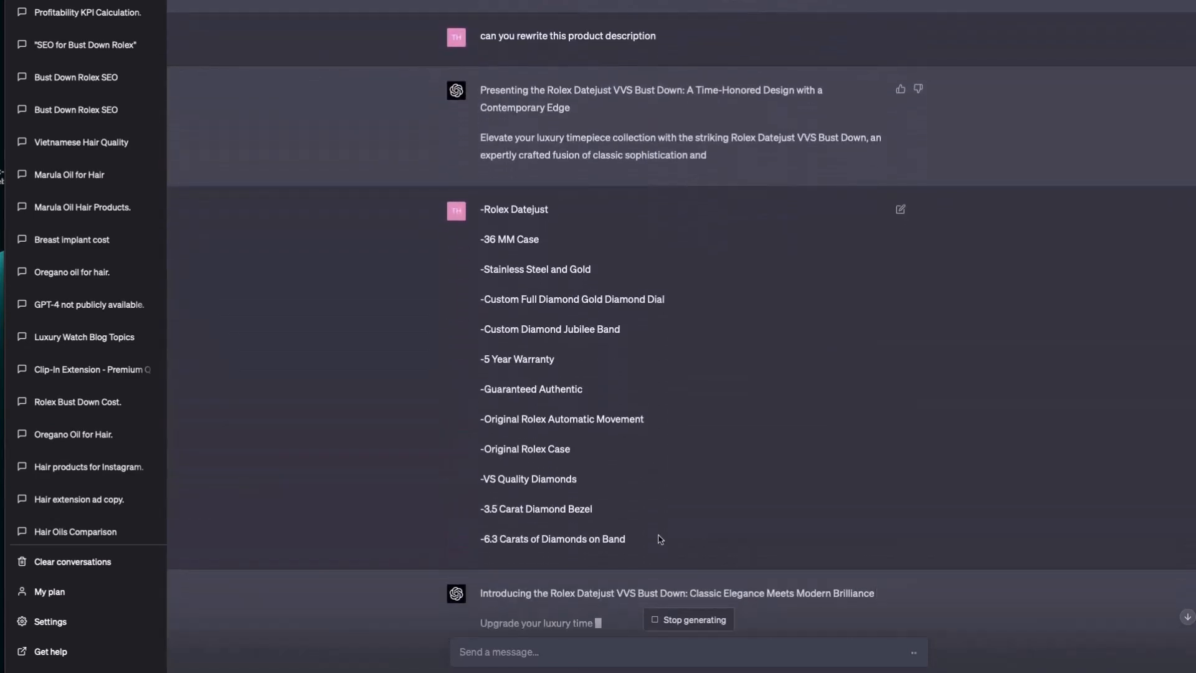
click(669, 631)
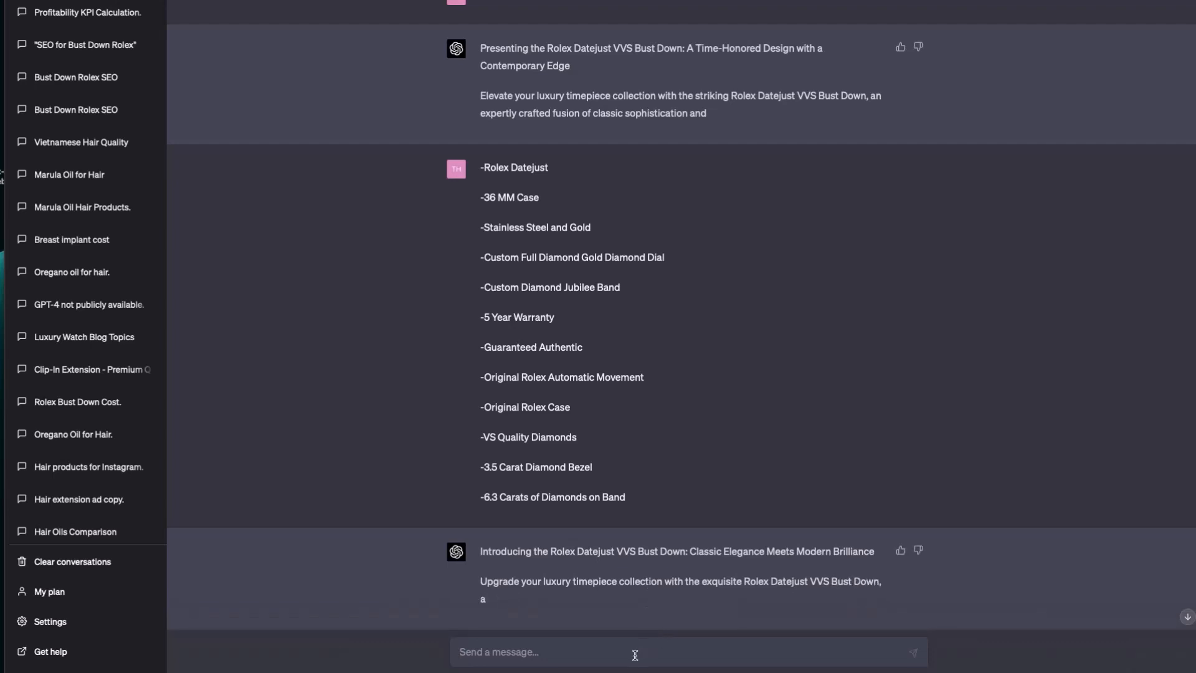
- Send "can you rewrite this product description" followed by the copied specification list in a single message
text(can)
text(wr)
key(BackSpace)
key(BackSpace)
text(rewrite this product desc)
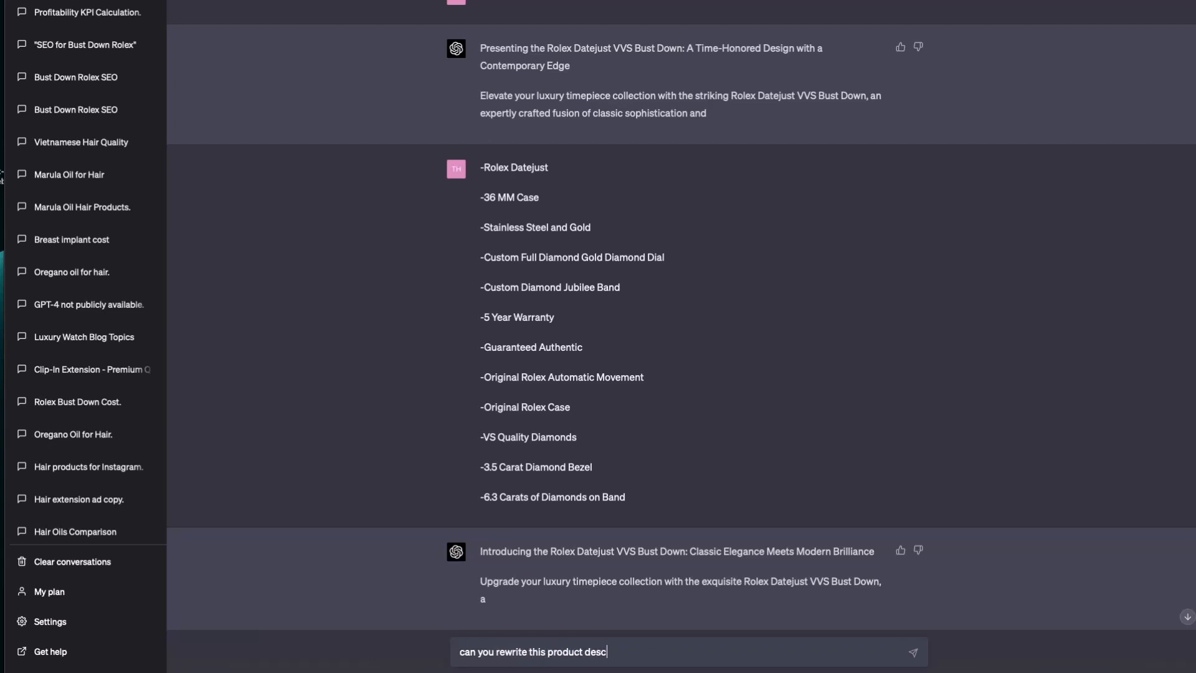
text(ription)
key(ctrl+v)
key(Return)
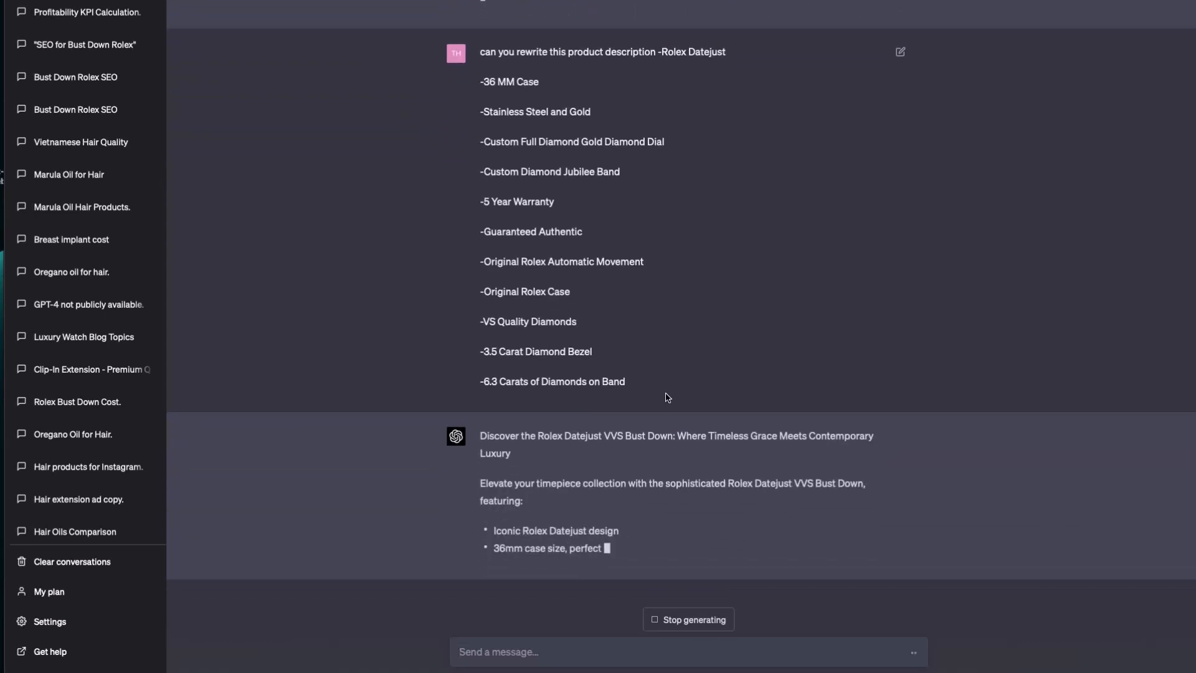
- Copy the entire first generated product description, from "Introducing the Rolex Datejust VVS Bust Down" through its keywords paragraph
scroll(668, 398, up, 10)
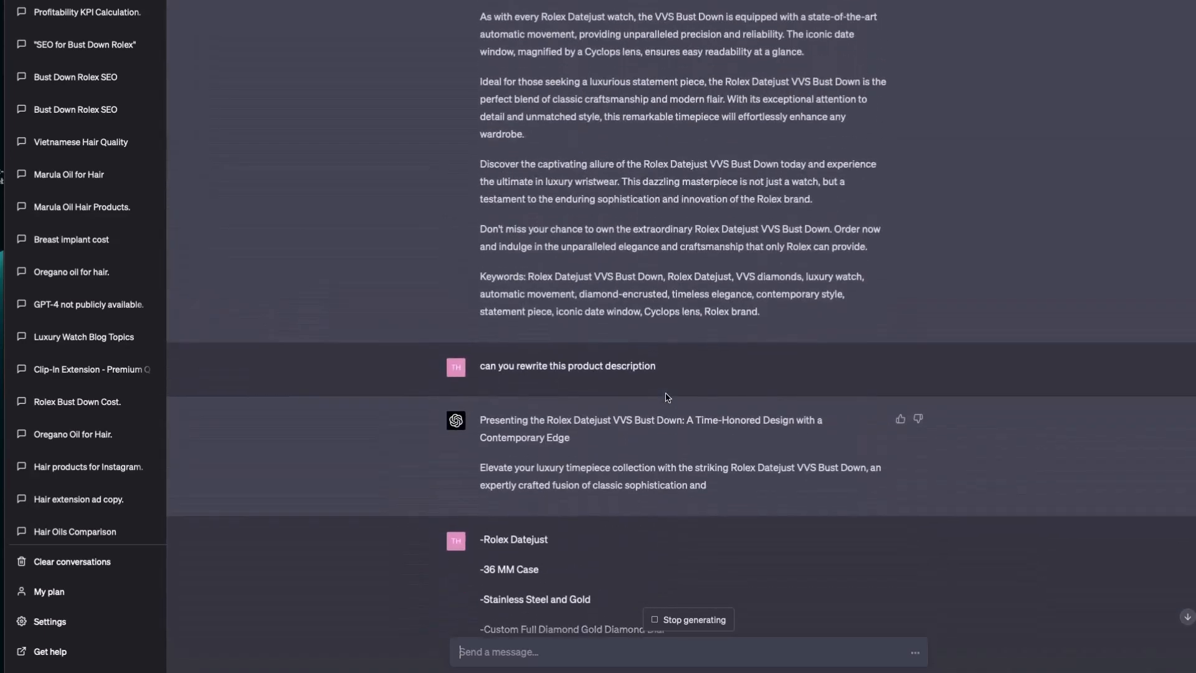
scroll(667, 398, up, 1)
drag(789, 389, 480, 164)
key(ctrl+c)
scroll(704, 256, up, 5)
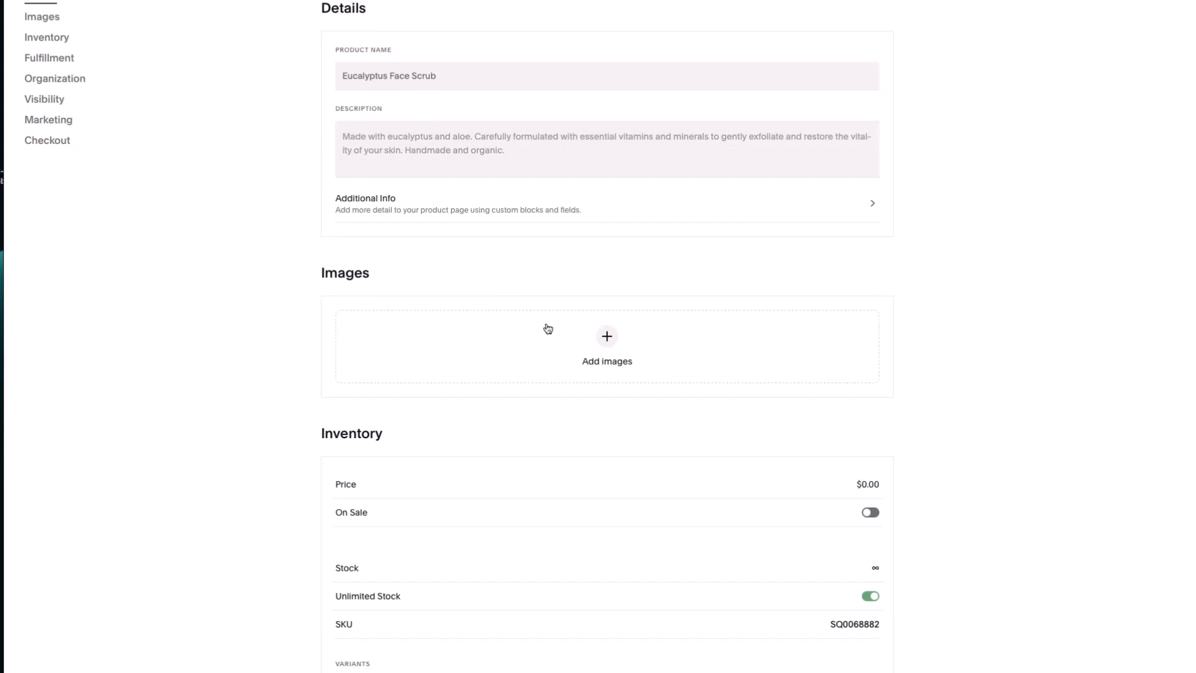
- In the Squarespace product editor, upload the image "rolex datejust vvs bust down" from the Desktop as a product image
click(609, 342)
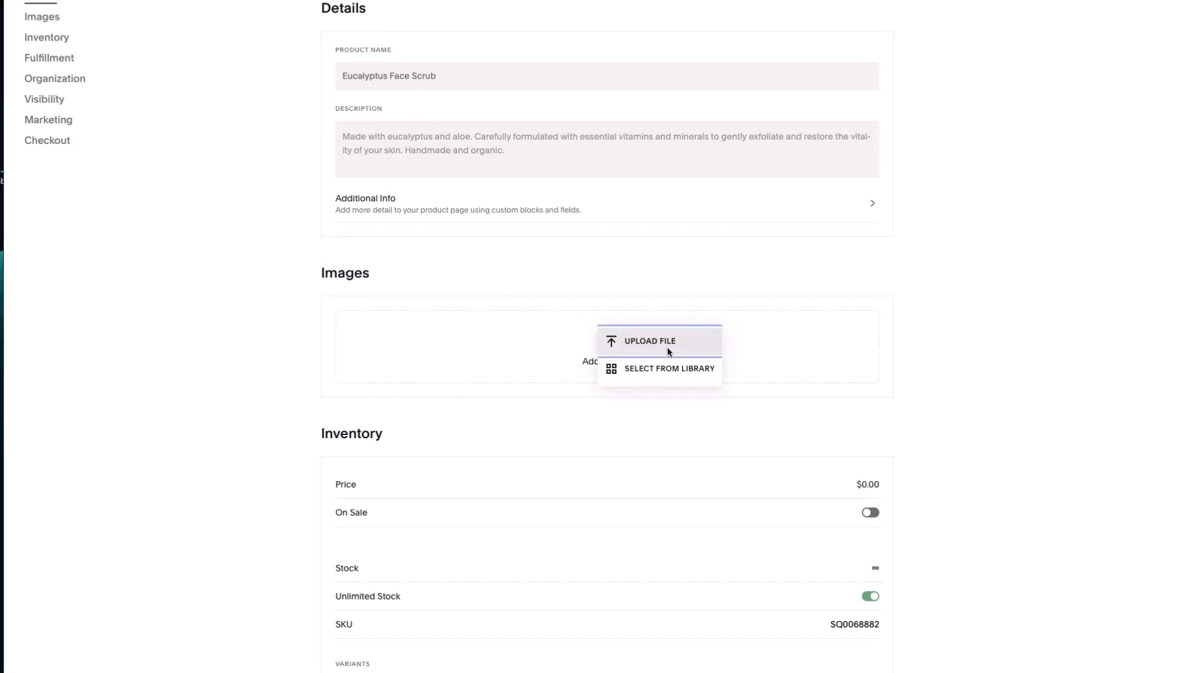
click(669, 352)
click(579, 354)
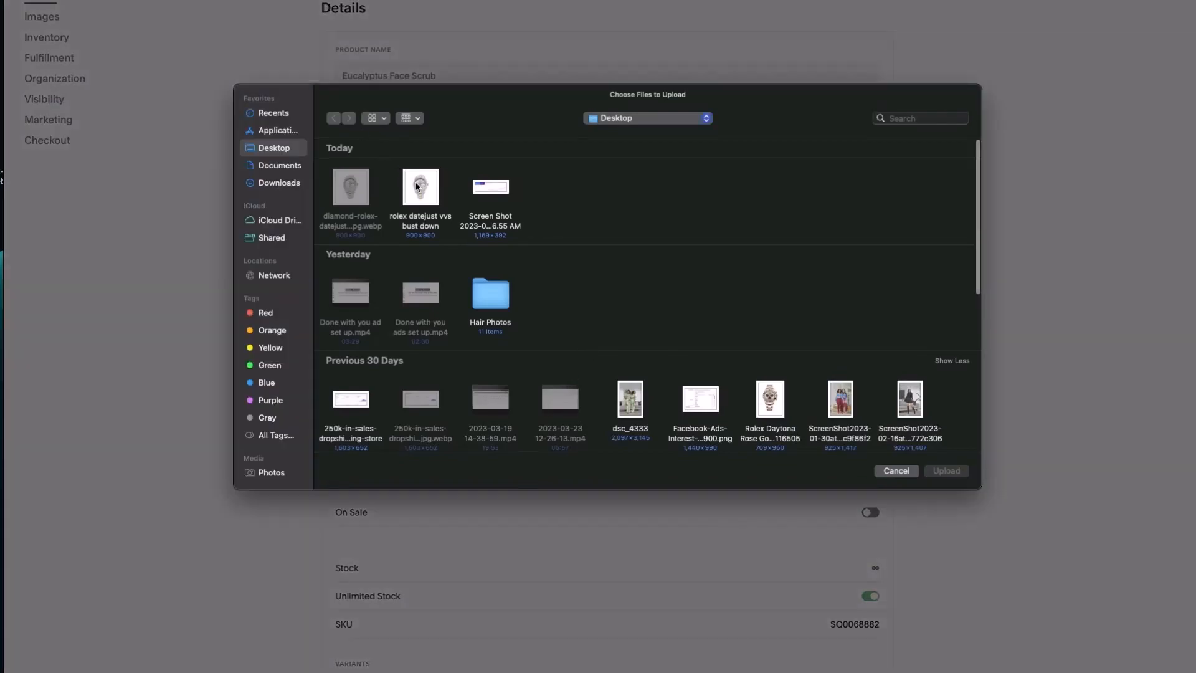
click(421, 192)
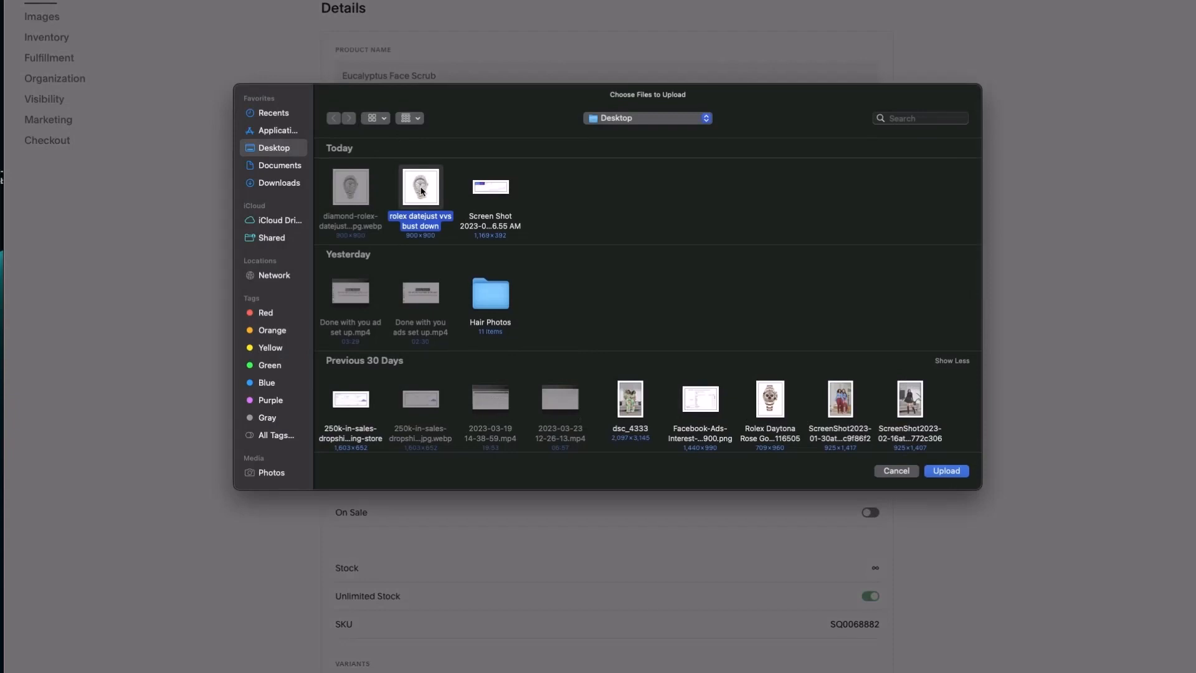
double_click(421, 191)
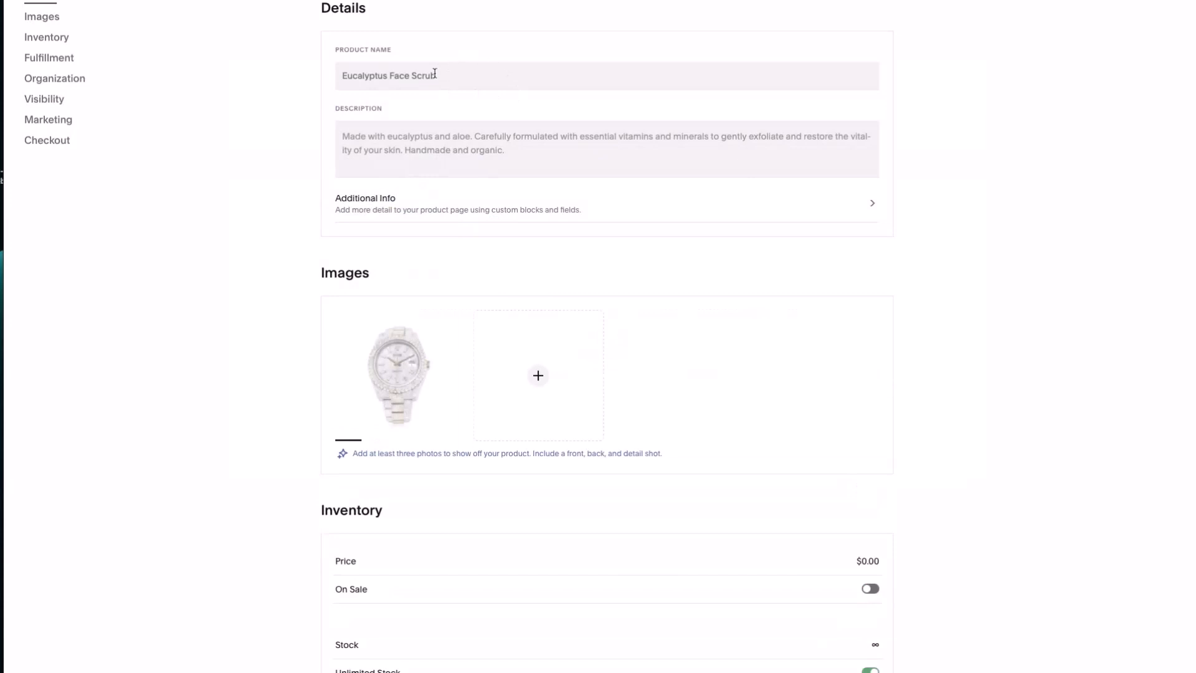
- Paste the copied text as the product description and name the product "Rolex datejust vvs bust down"
key(ctrl+v)
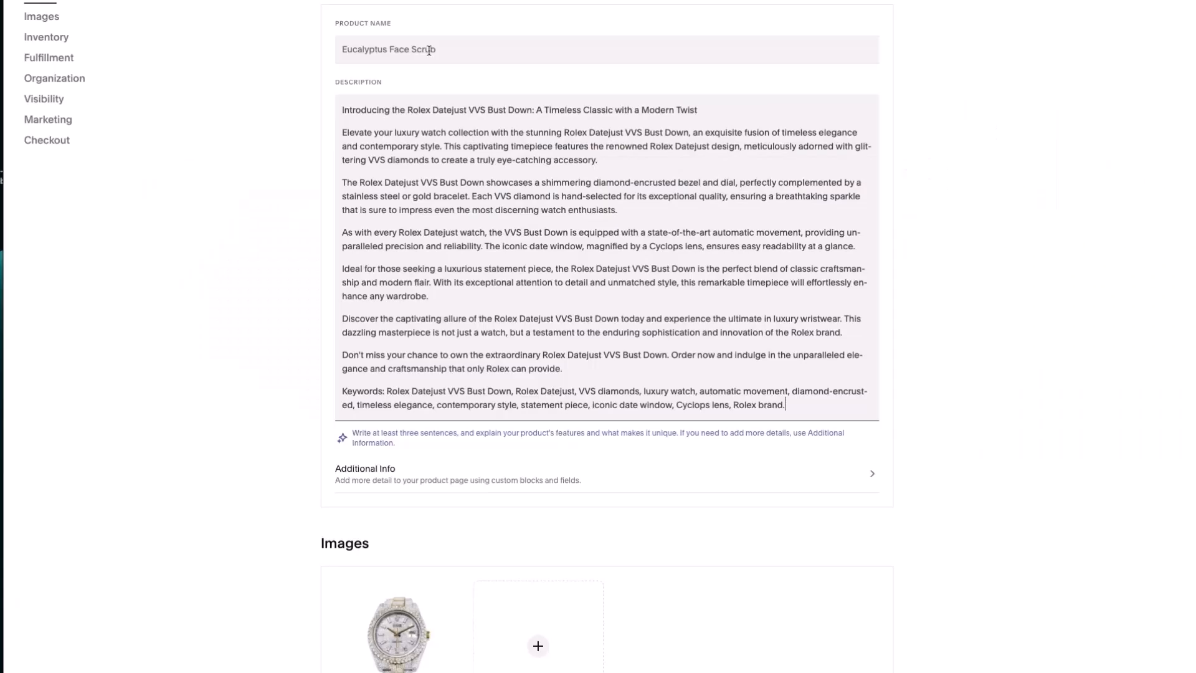
text(Rolex datejust vvs bust down)
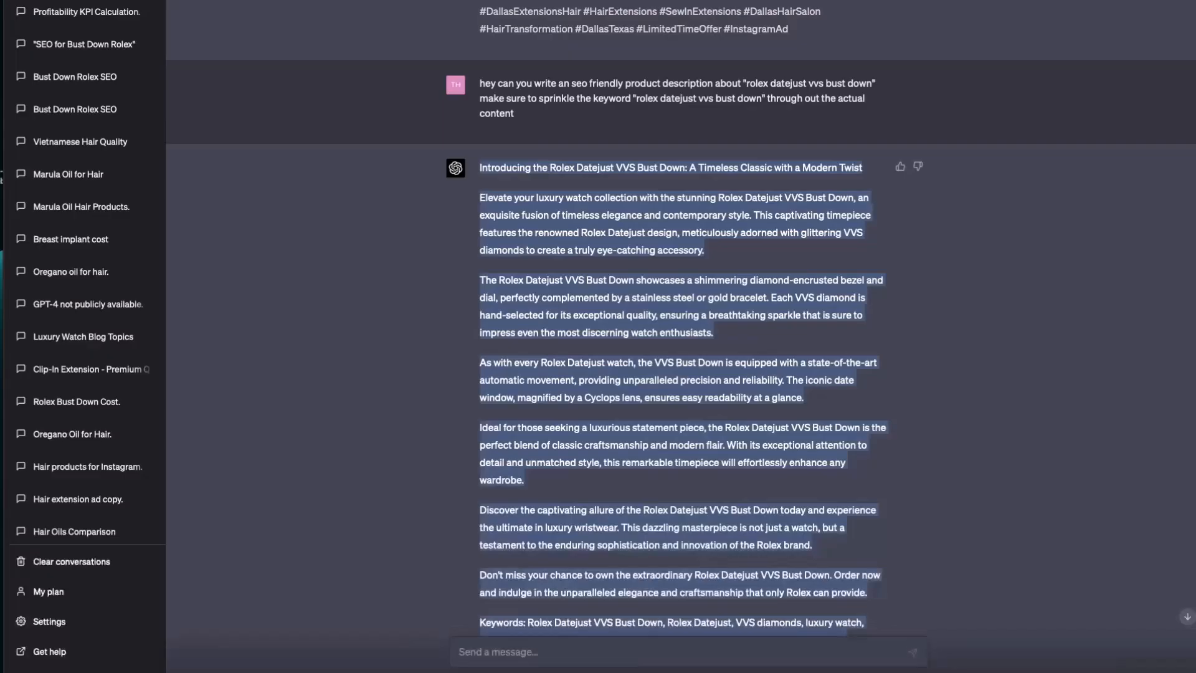
- Switch to ChatGPT and copy the rewritten bulleted feature list together with its closing paragraph
scroll(617, 299, down, 15)
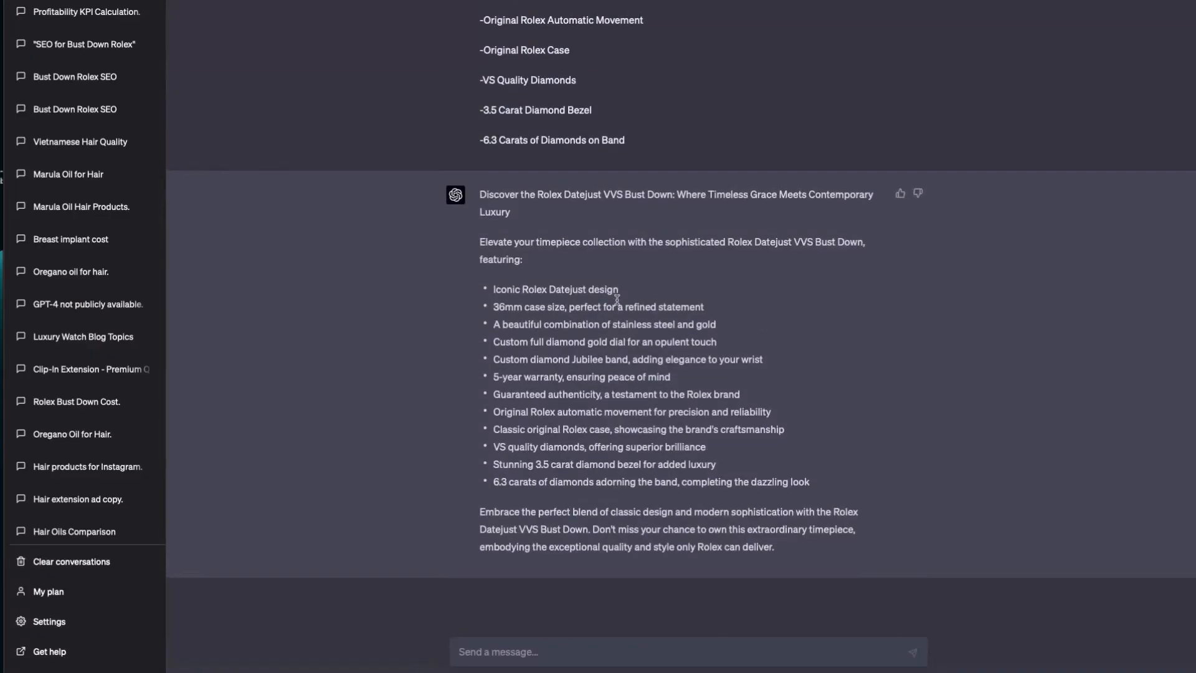
drag(798, 549, 543, 272)
key(ctrl+c)
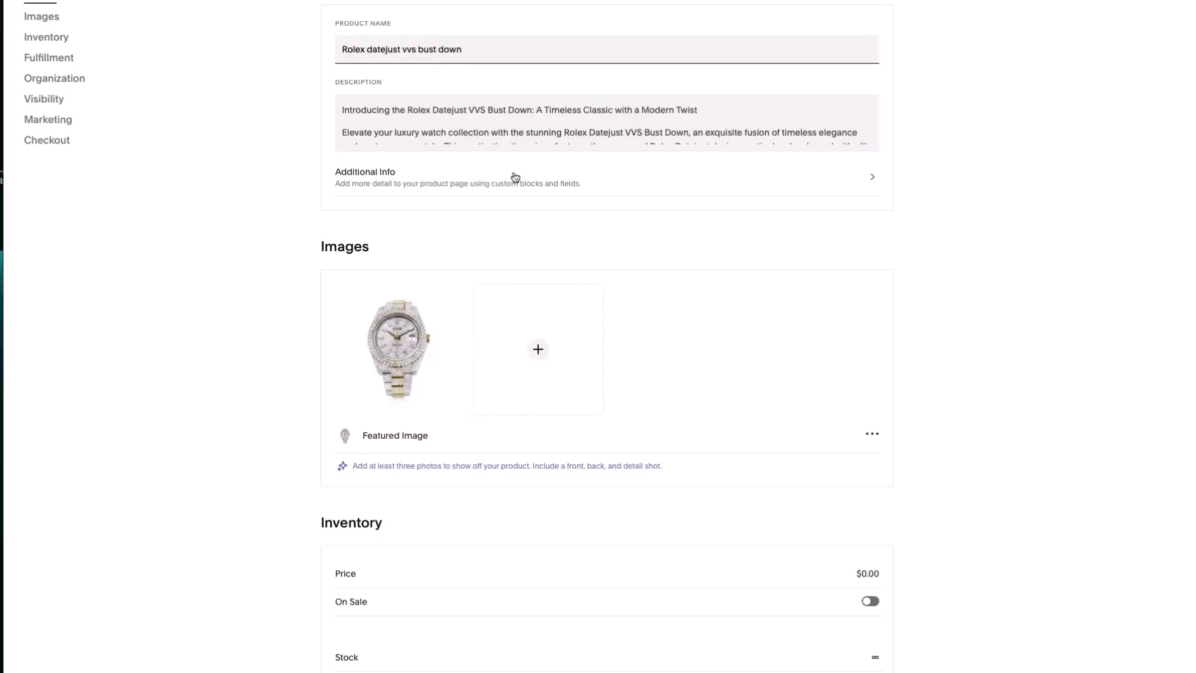
- Back in the product editor, paste the copied feature list on a new line at the end of the description
scroll(436, 113, up, 1)
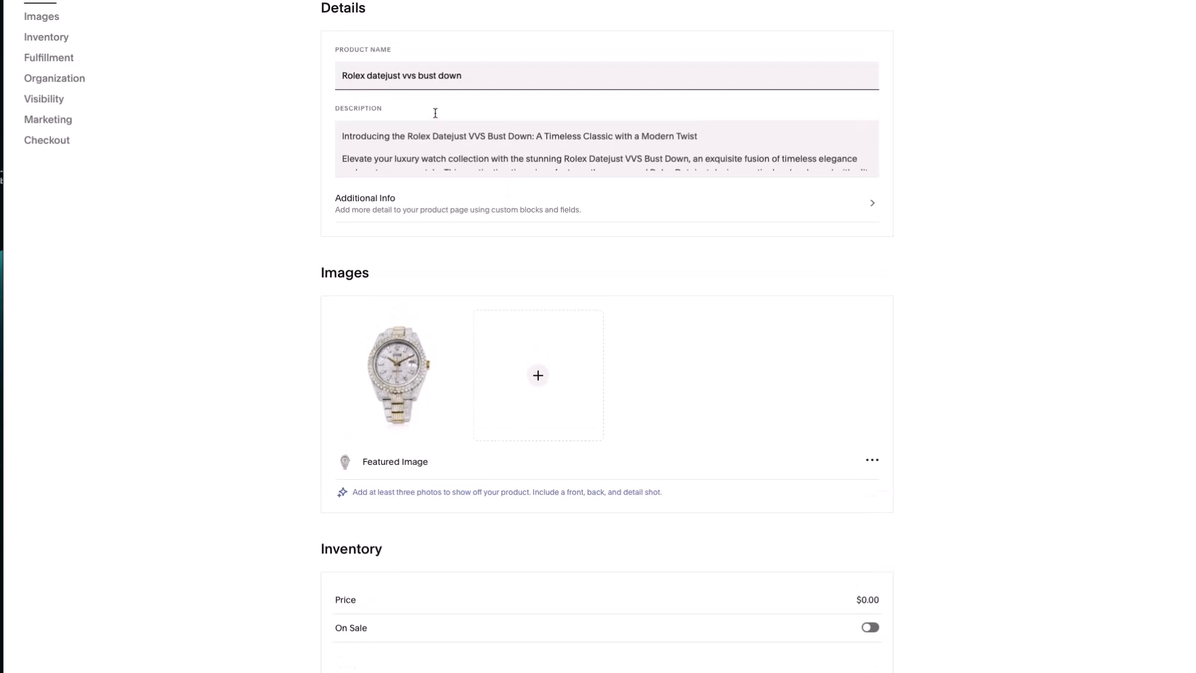
click(346, 132)
scroll(574, 235, down, 4)
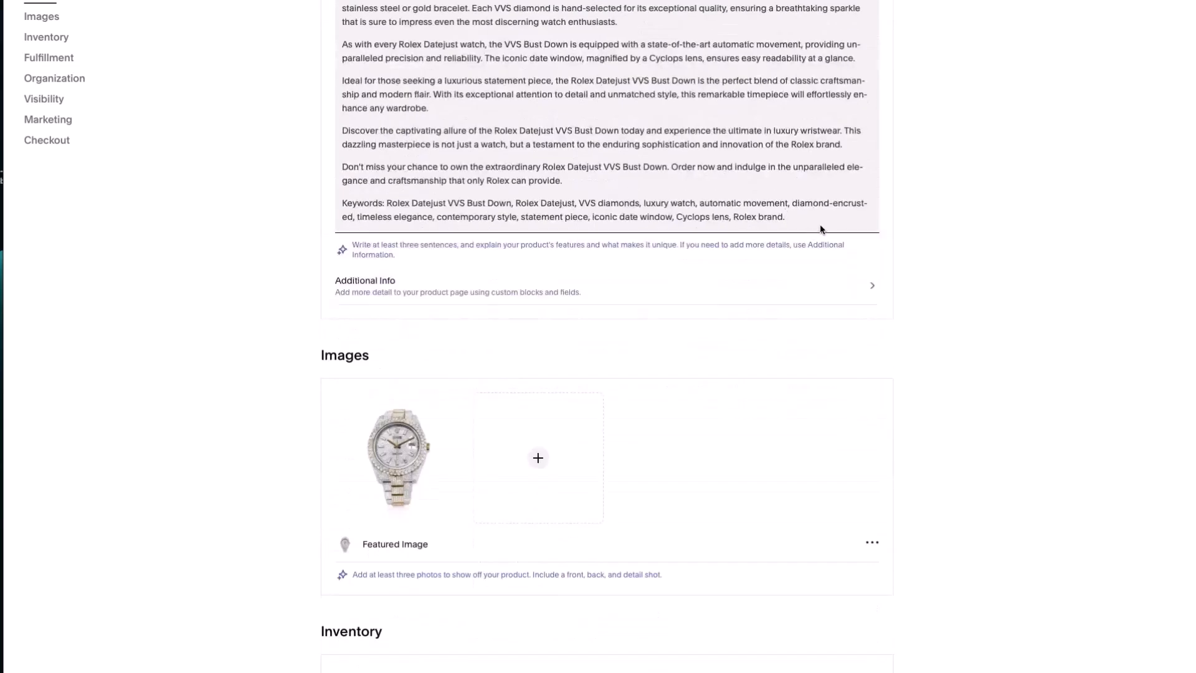
key(Return)
key(ctrl+v)
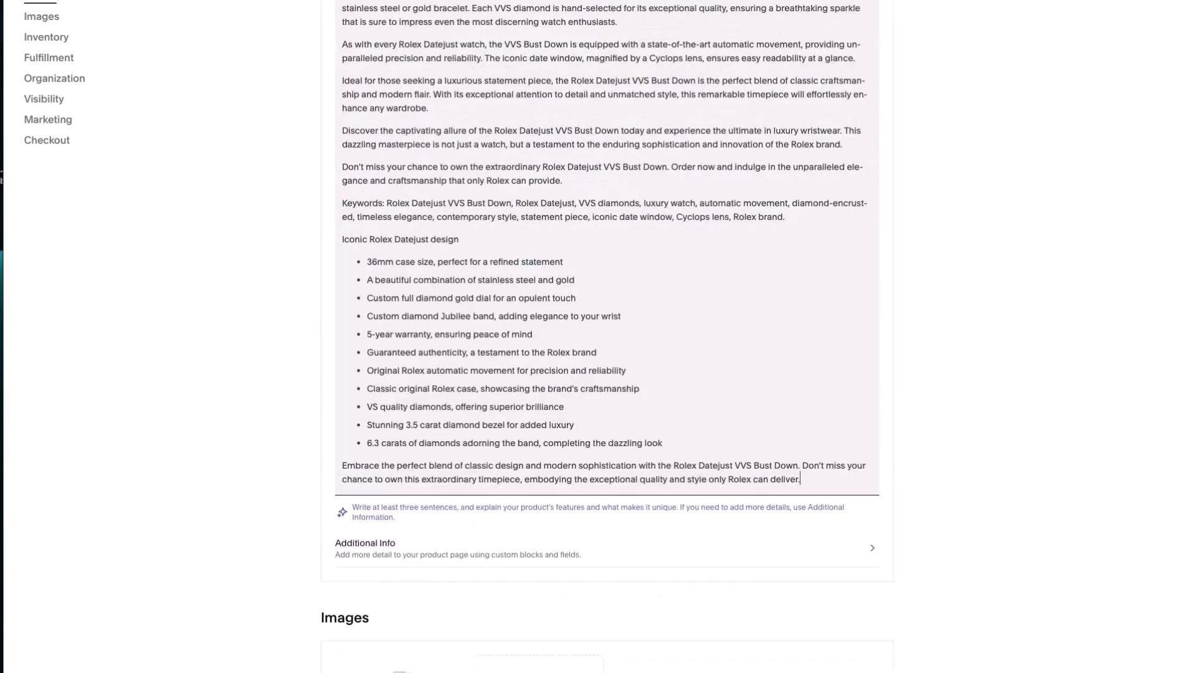
- Move the "Keywords:" paragraph to the end of the description, below the "Embrace the perfect blend" paragraph
drag(791, 223, 318, 209)
key(ctrl+c)
key(BackSpace)
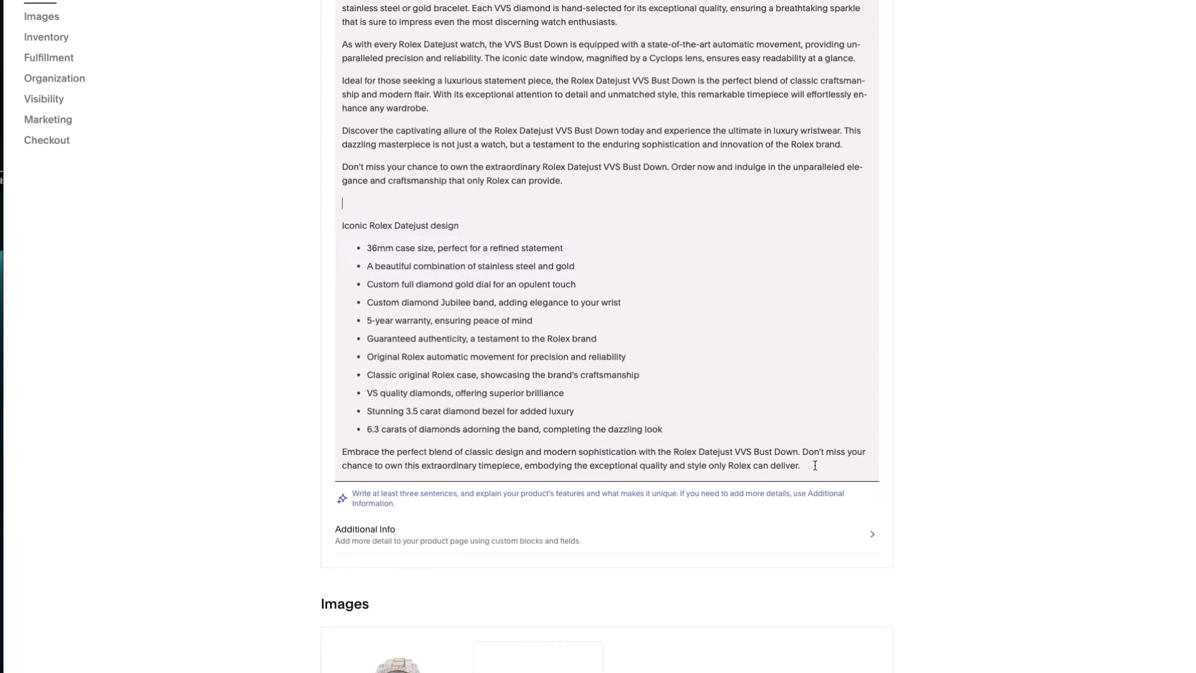
key(Return)
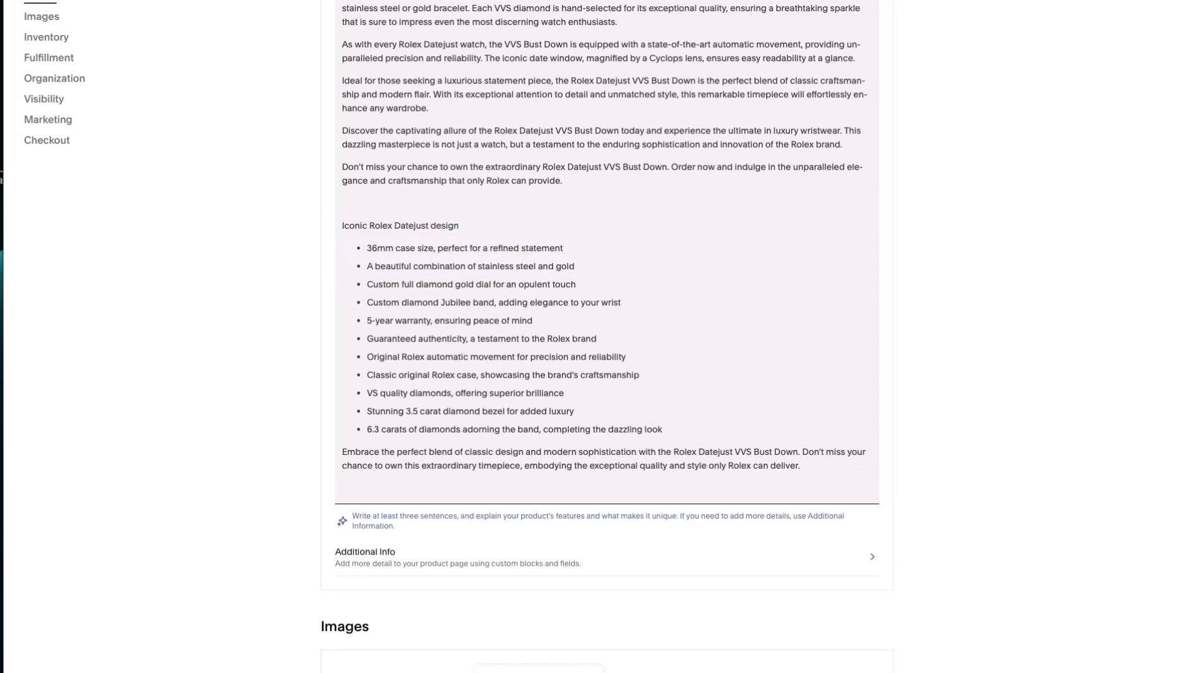
key(ctrl+v)
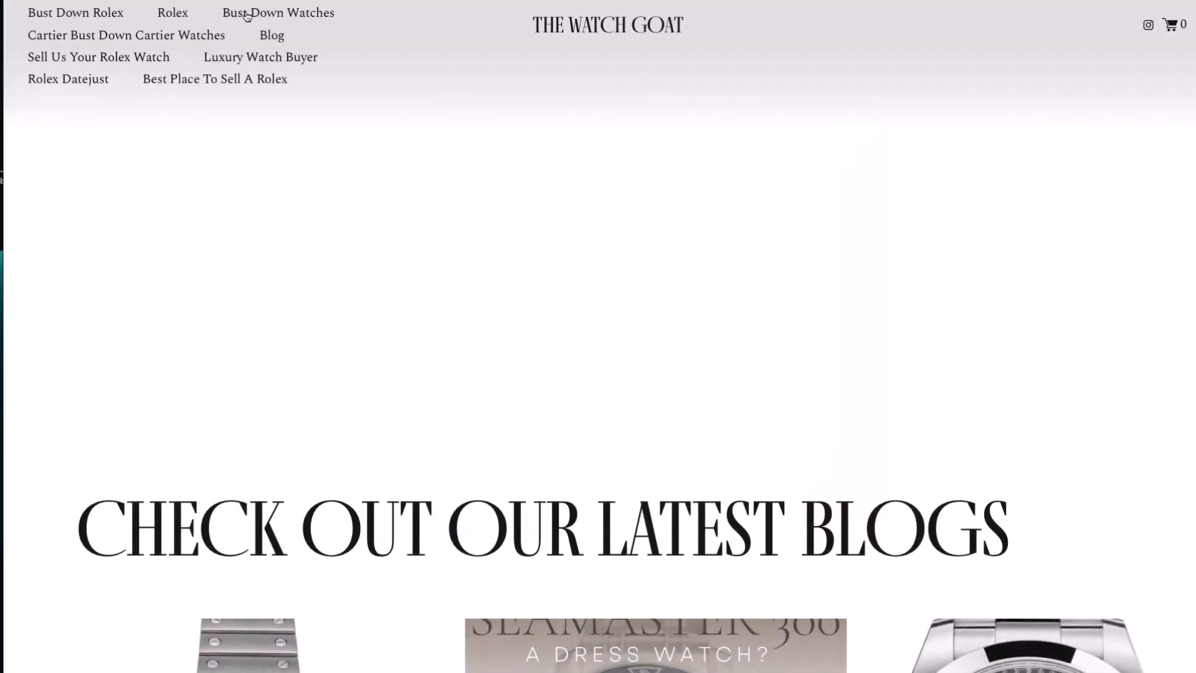
- Open the Bust Down Rolex page on The Watch Goat site, copy its address and return to the product editor
click(92, 16)
key(super+l)
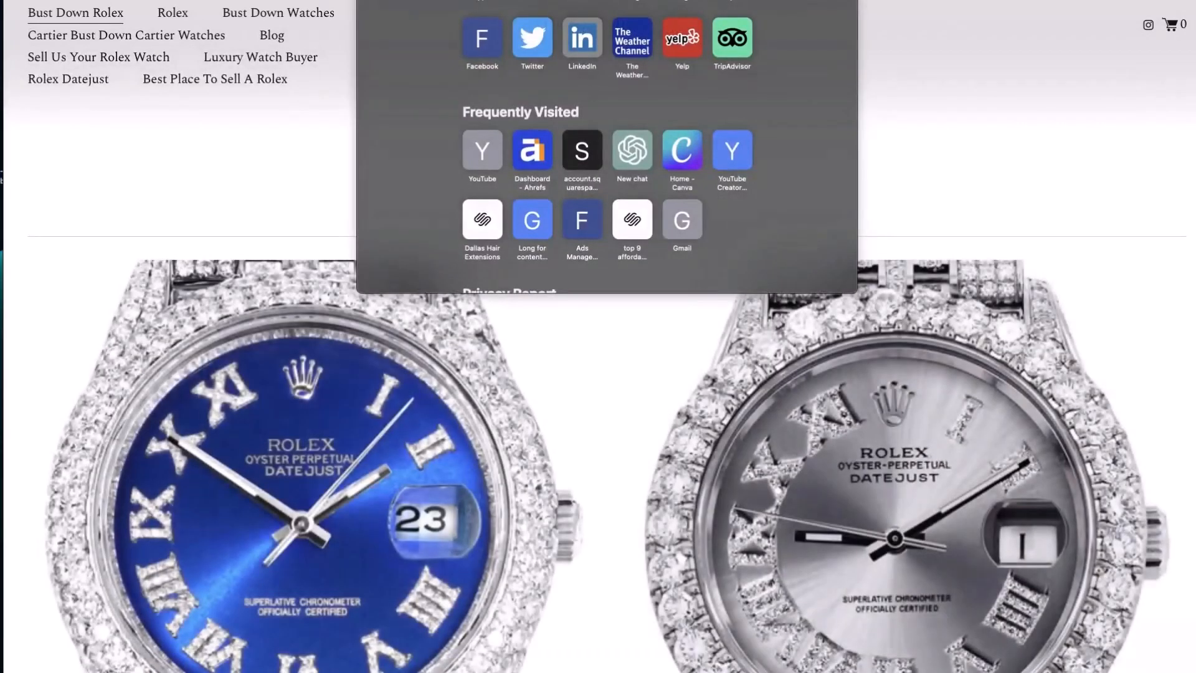
key(Escape)
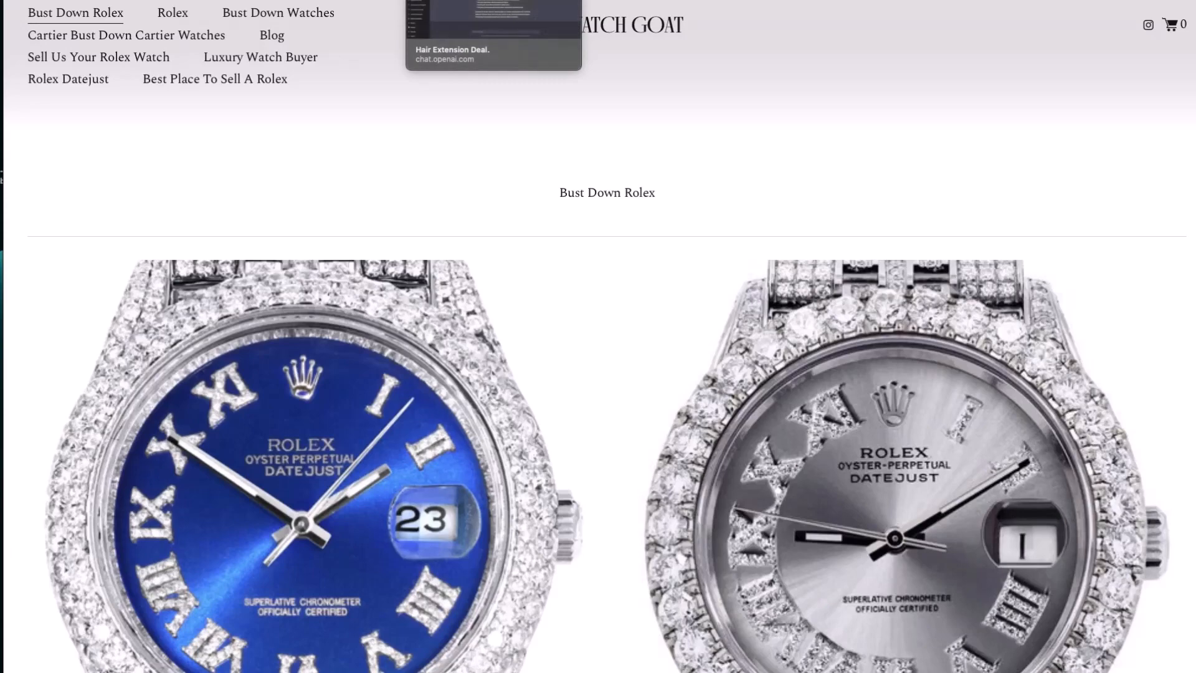
click(1030, 1)
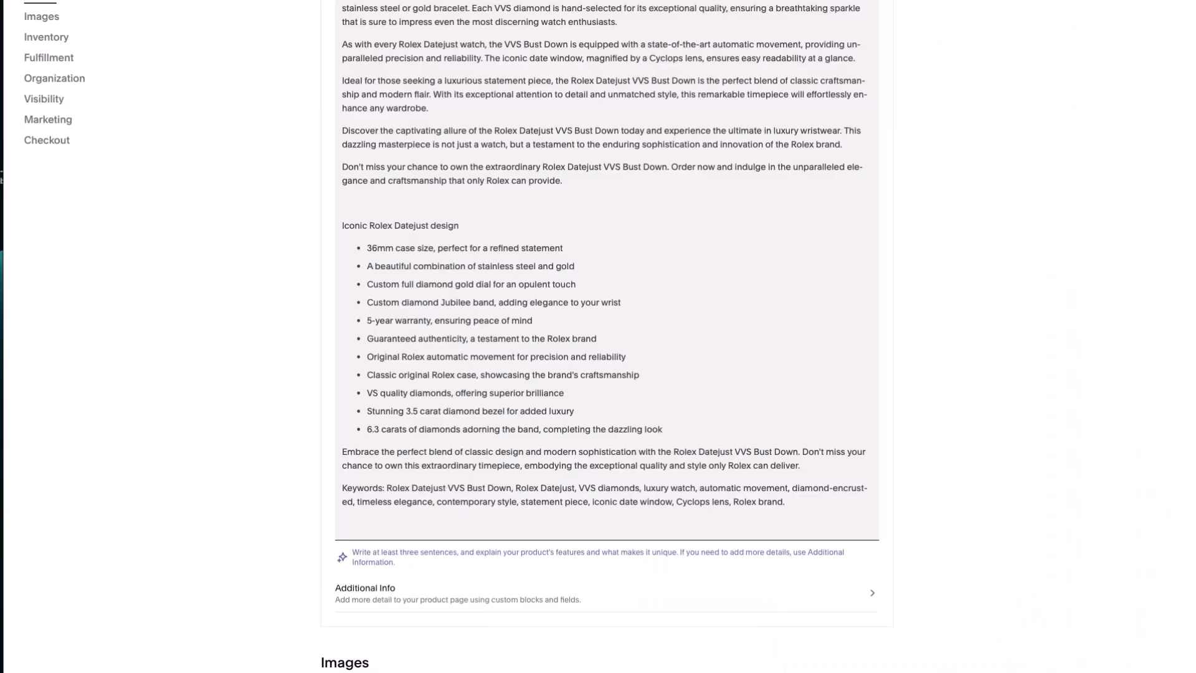
- Add the line "Check out more bust down rolexes here" below the keywords and link "more bust down rolexes here" to the copied address
text(heck out more bust down role)
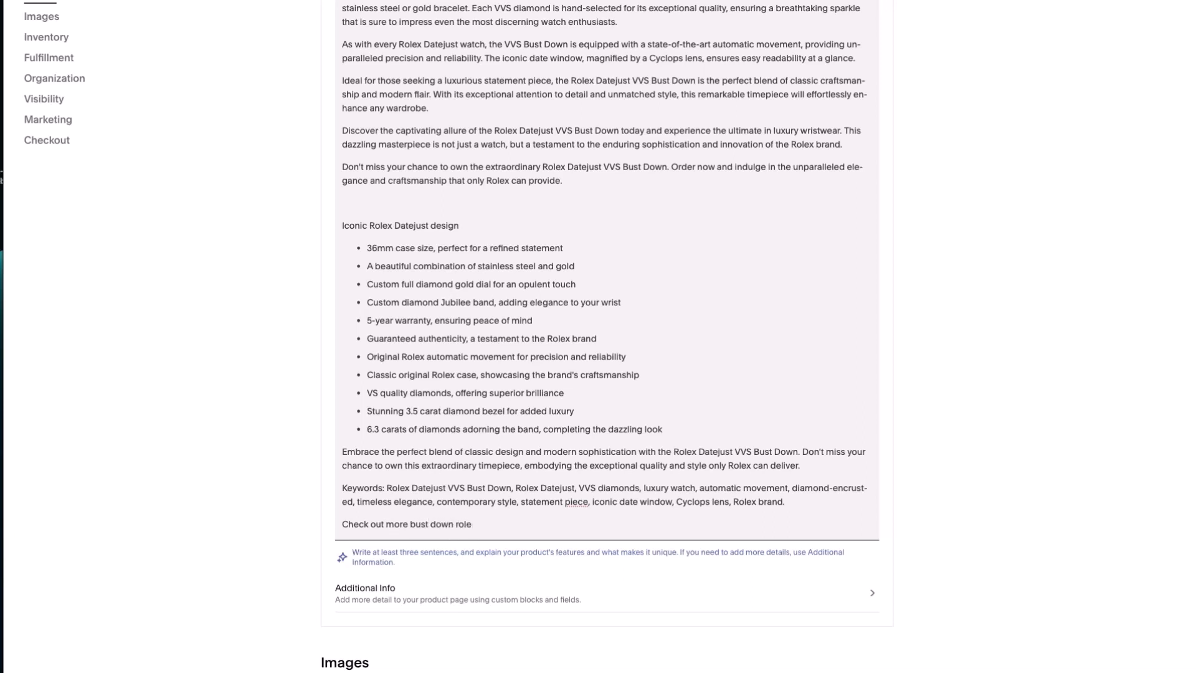
text(xes here)
drag(425, 534, 388, 526)
click(391, 557)
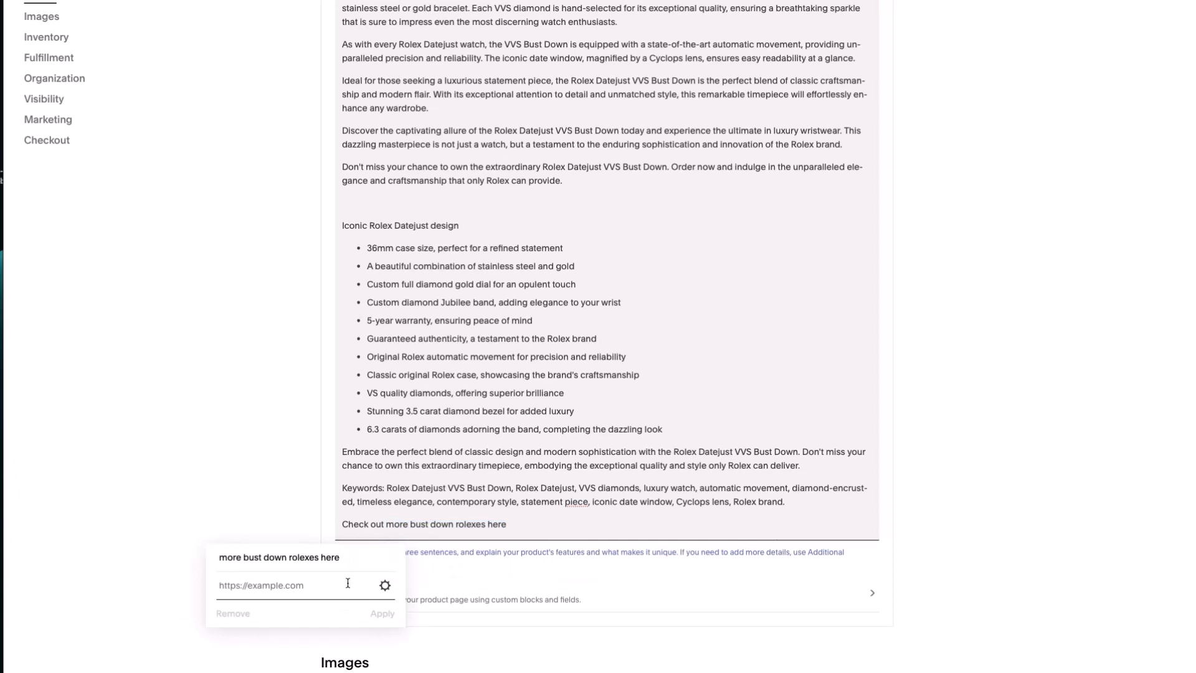
key(ctrl+v)
click(382, 614)
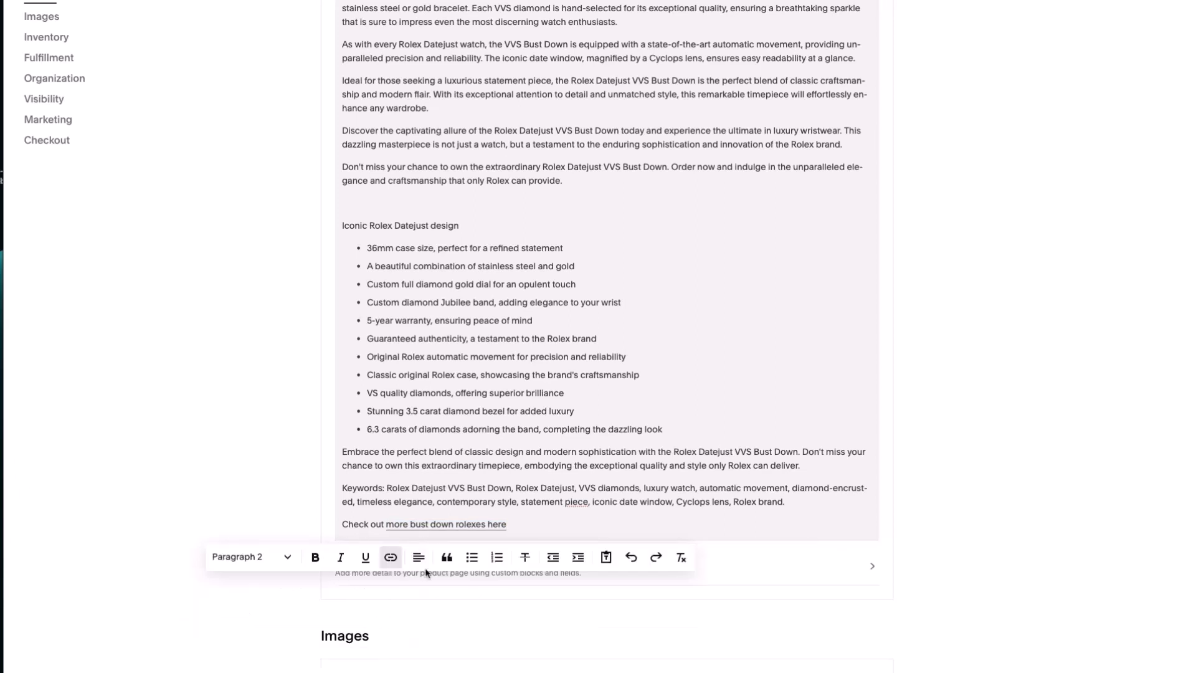
scroll(546, 248, up, 3)
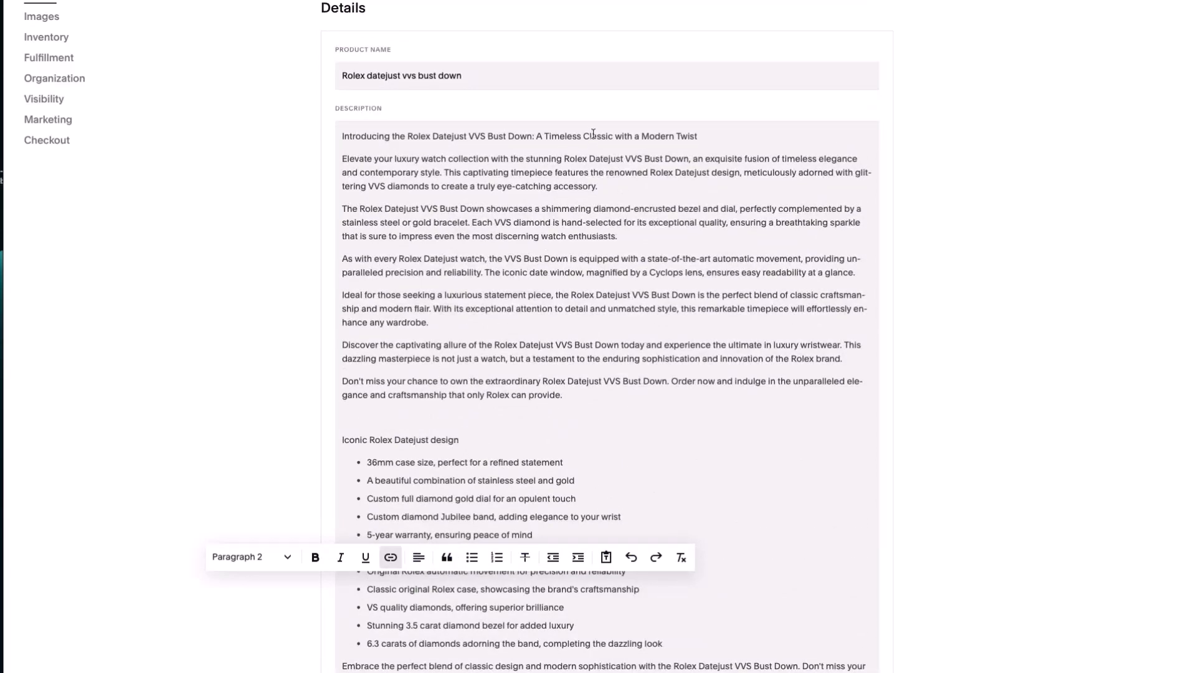
- Review the product description's intro paragraphs, feature list, keywords paragraph and internal link line
drag(574, 396, 331, 74)
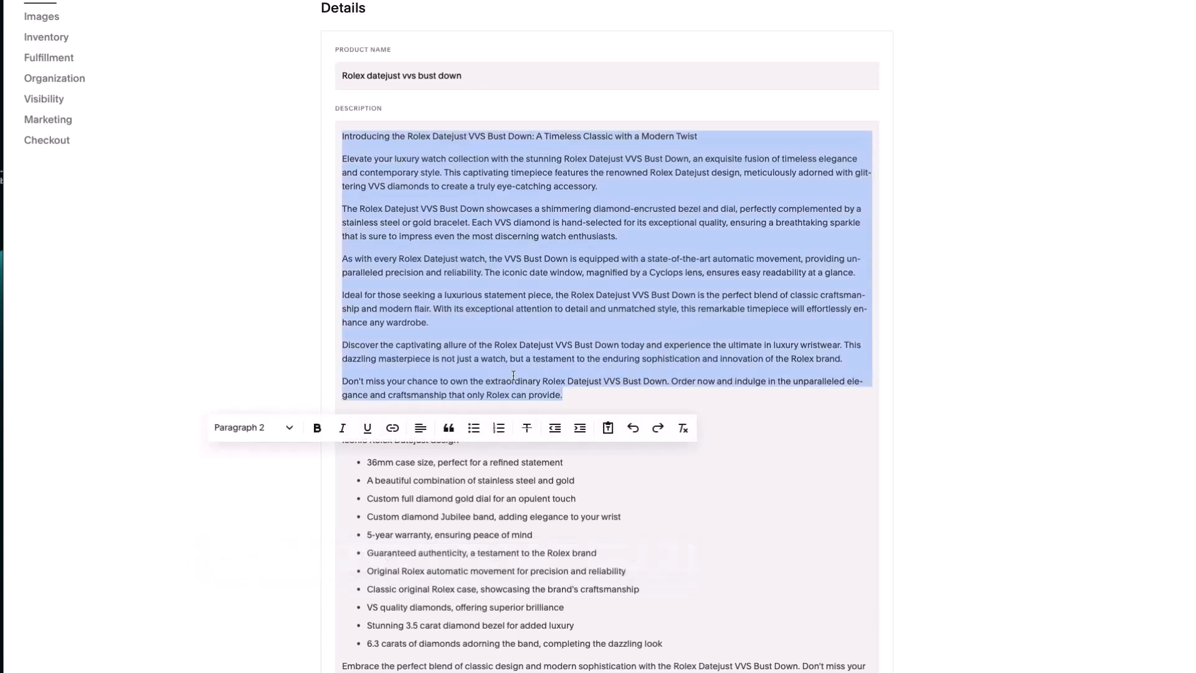
scroll(517, 324, down, 5)
drag(678, 379, 346, 159)
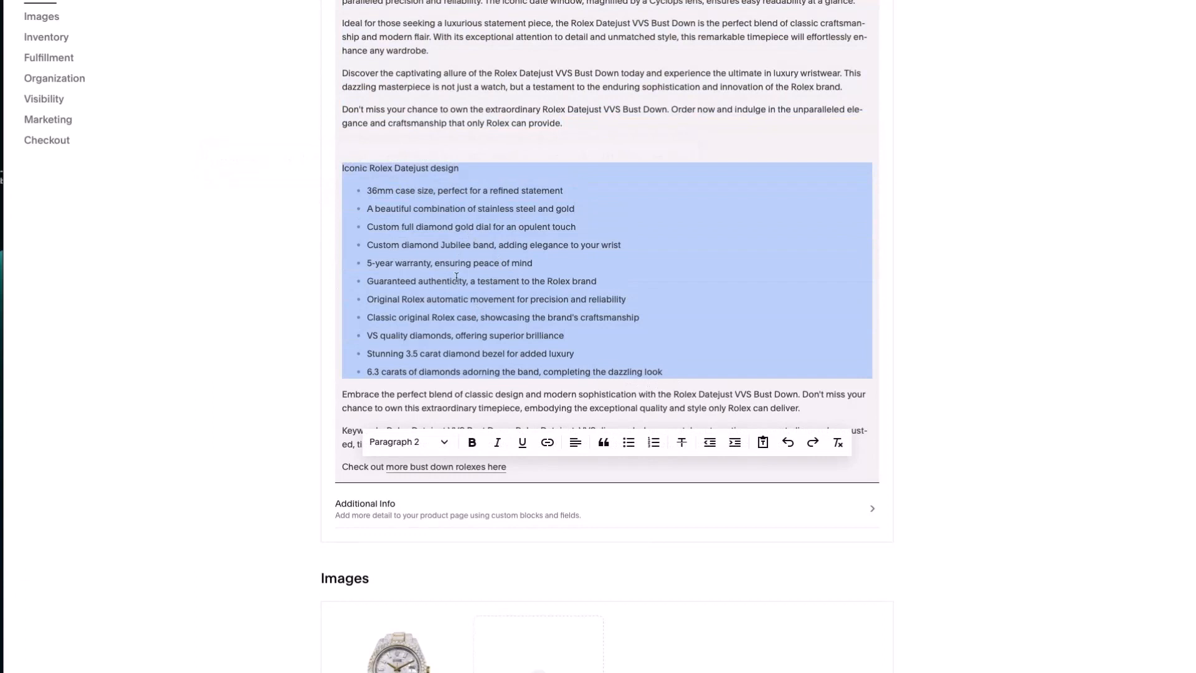
scroll(473, 299, down, 2)
click(394, 275)
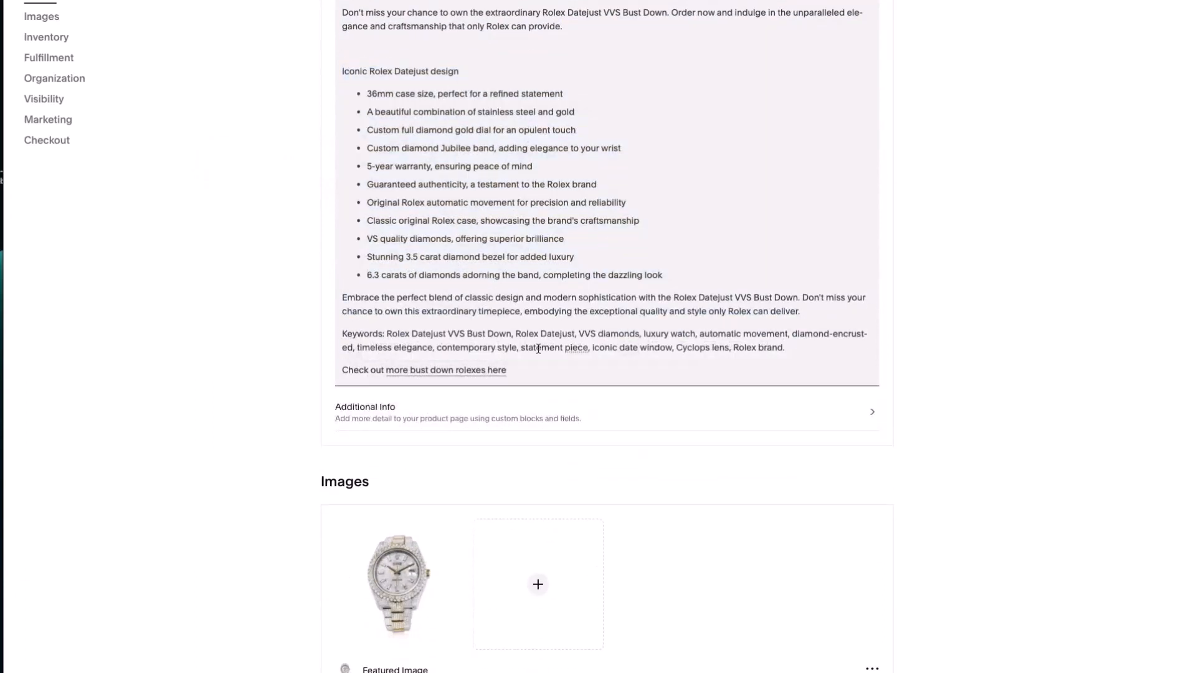
drag(792, 355, 397, 333)
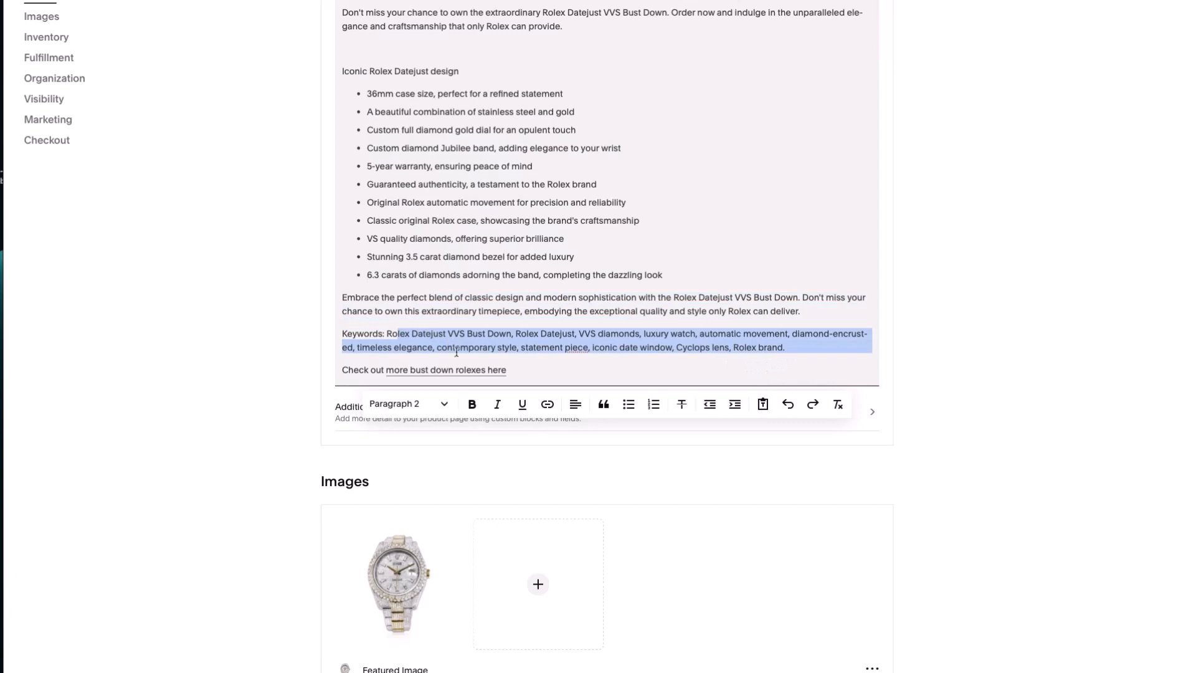
drag(533, 368, 330, 363)
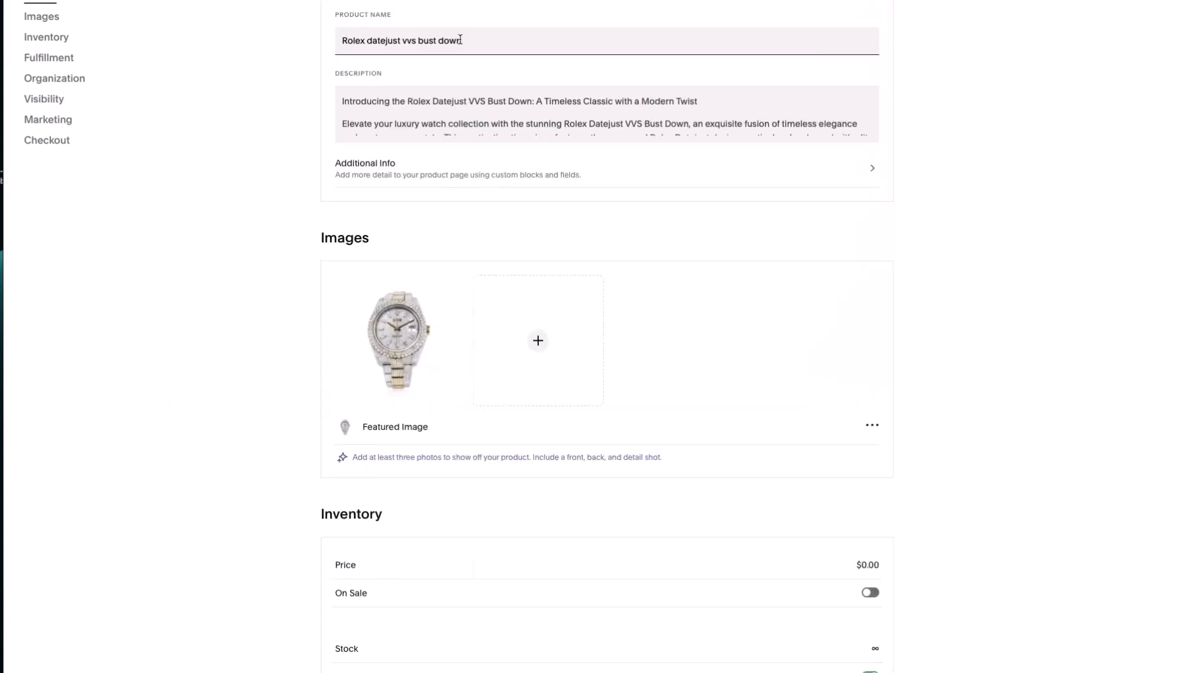
- Copy the product name and open the product's SEO and URL settings for editing
triple_click(461, 40)
key(super+c)
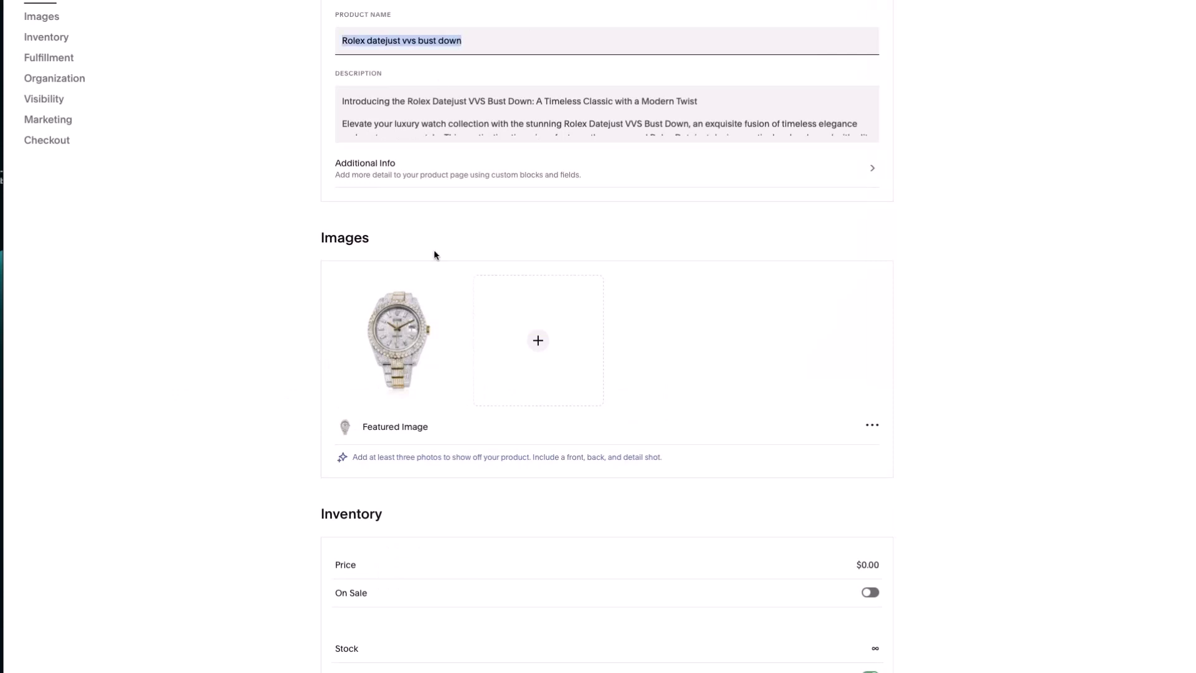
scroll(434, 252, down, 4)
scroll(424, 290, down, 3)
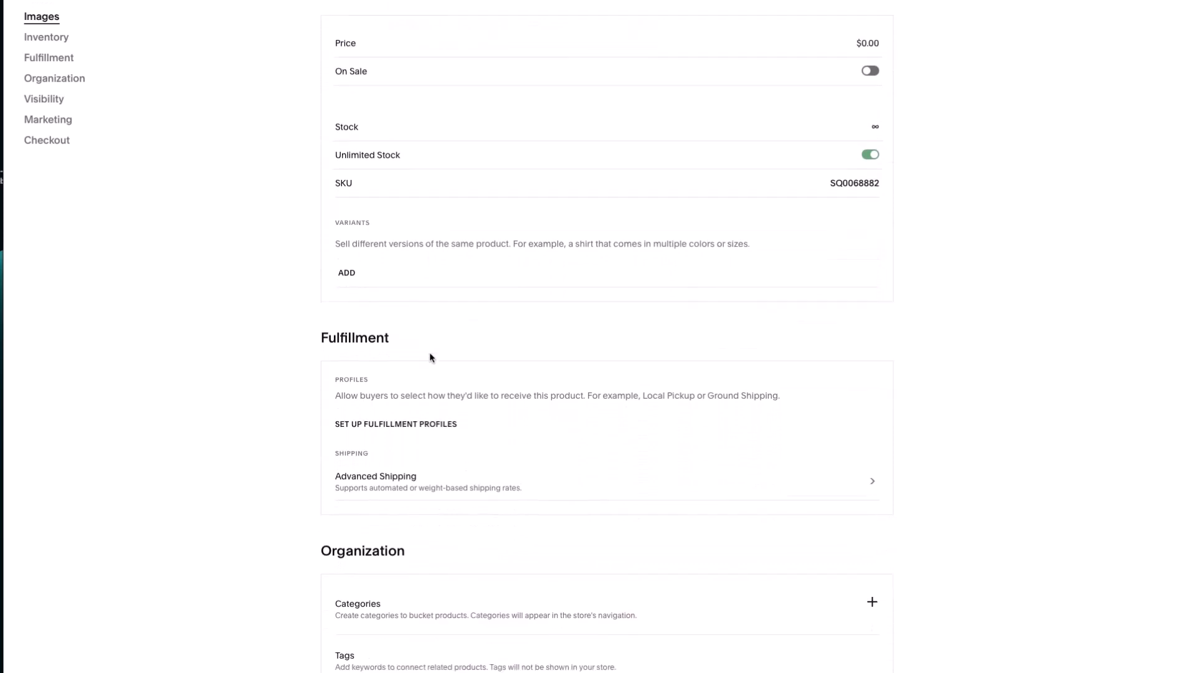
scroll(428, 352, down, 10)
click(358, 517)
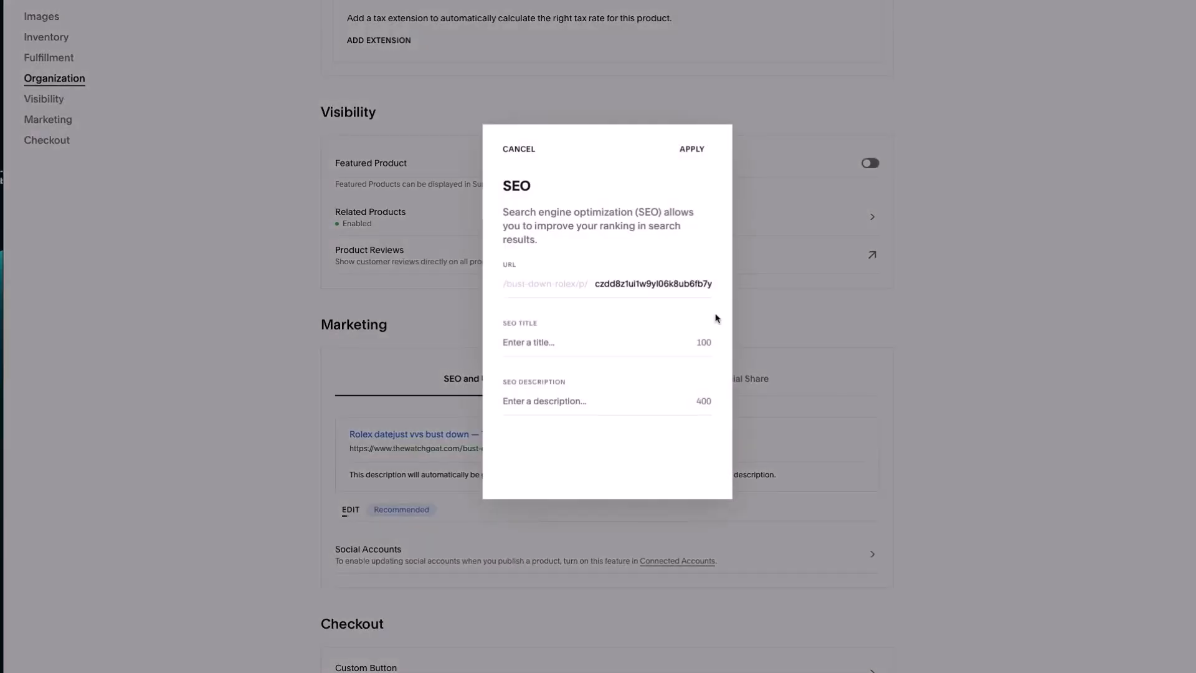
- Set the URL slug to "rolex-datejust-vvs-bust-down" and paste the copied product name "Rolex datejust vvs bust down" as the SEO title
double_click(661, 283)
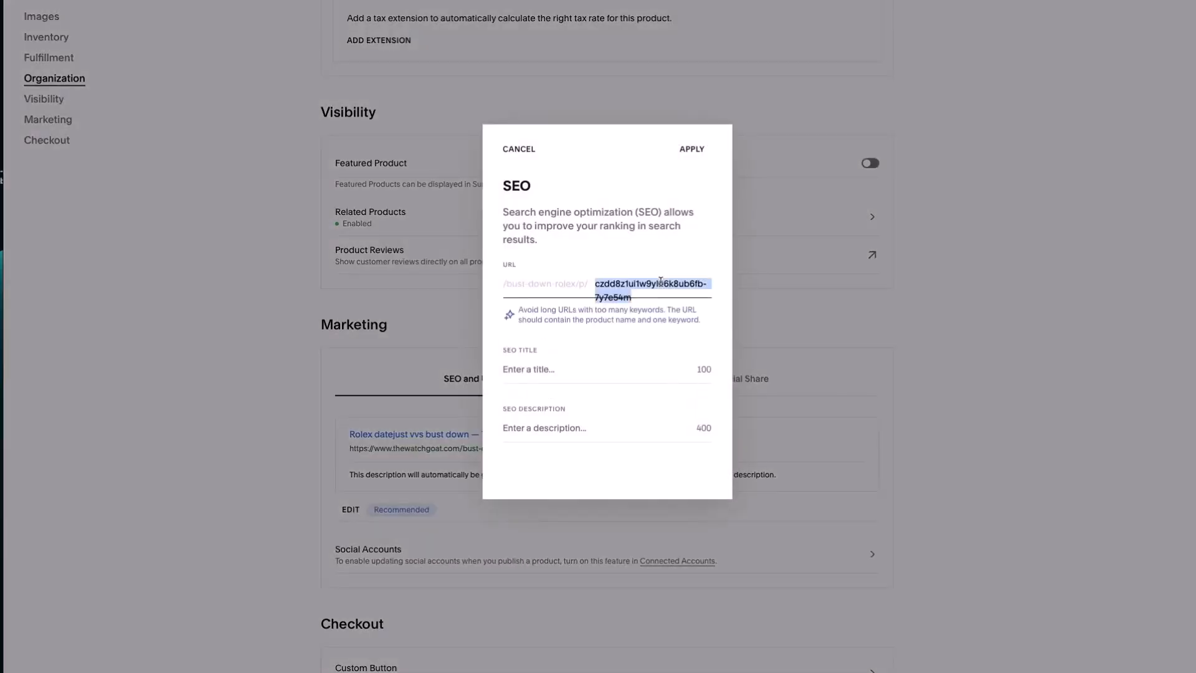
text(rolex-datejust-vvs-bust-down)
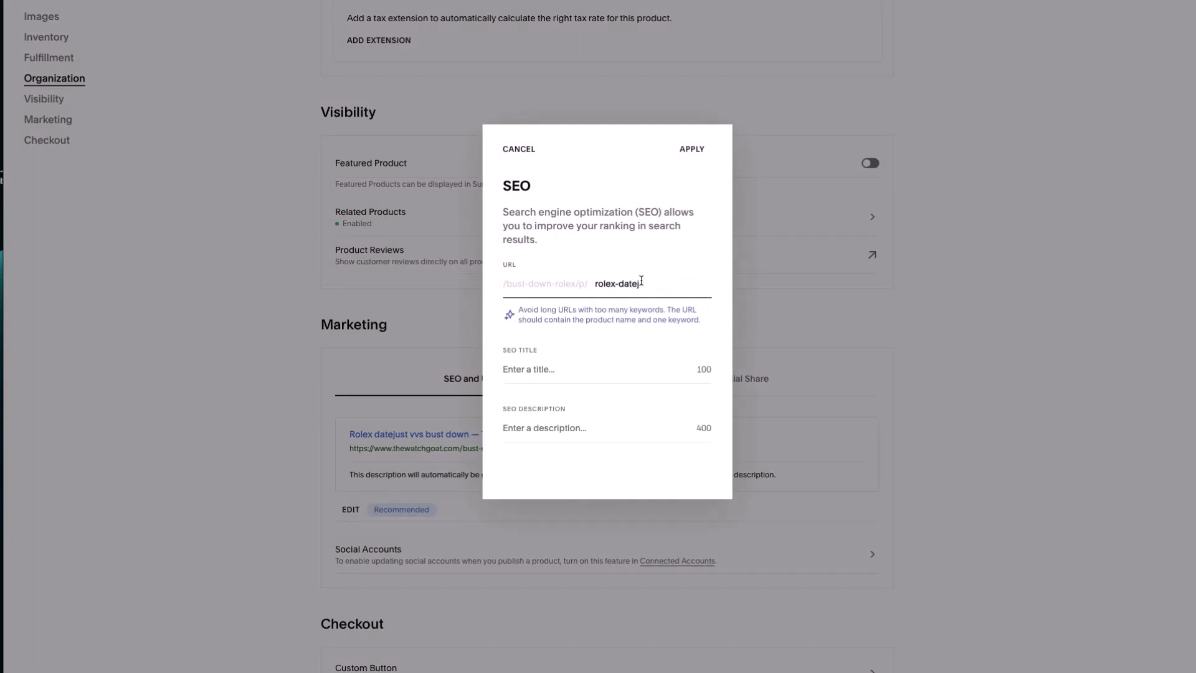
double_click(641, 280)
click(555, 370)
key(super+v)
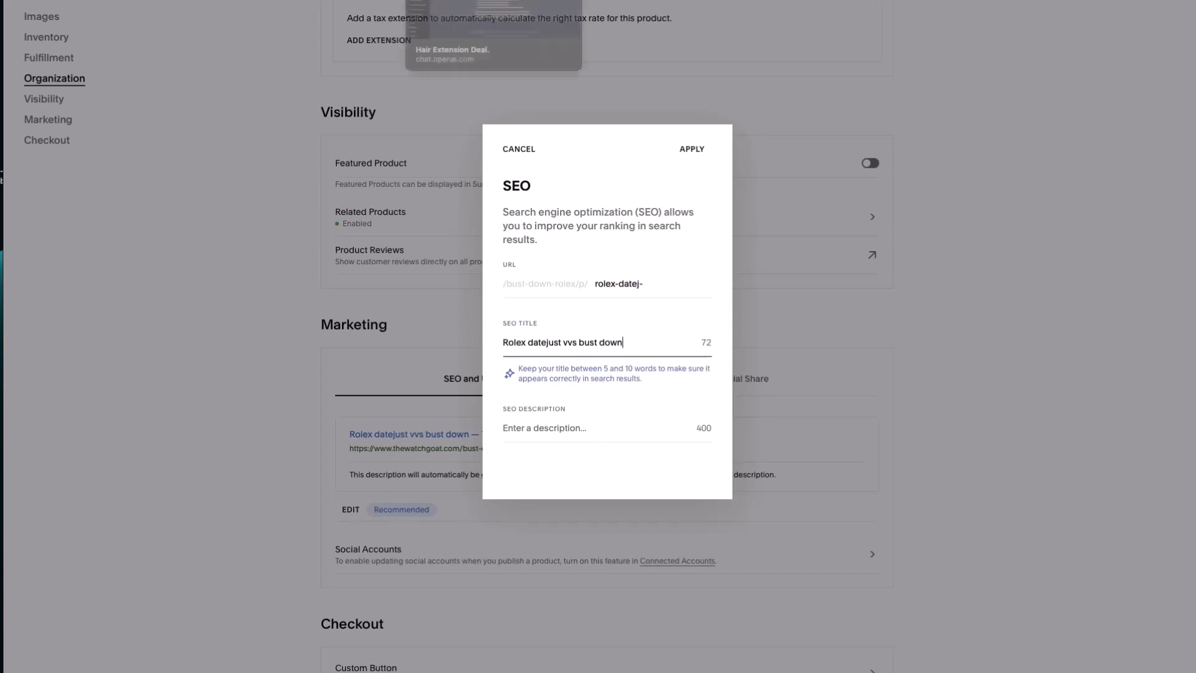
- Switch to ChatGPT and request an SEO meta description of no more than 400 characters about the topic "Rolex datejust vvs bust down"
click(461, 0)
click(529, 650)
text(can you )
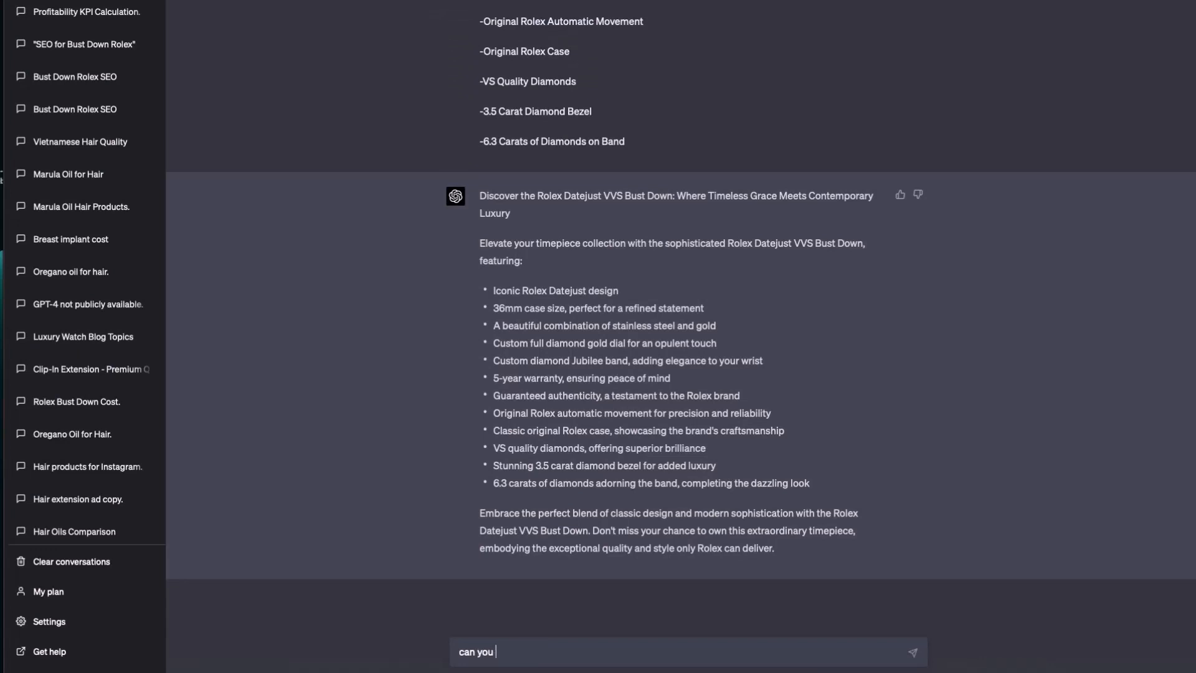
text(create a seo meta description)
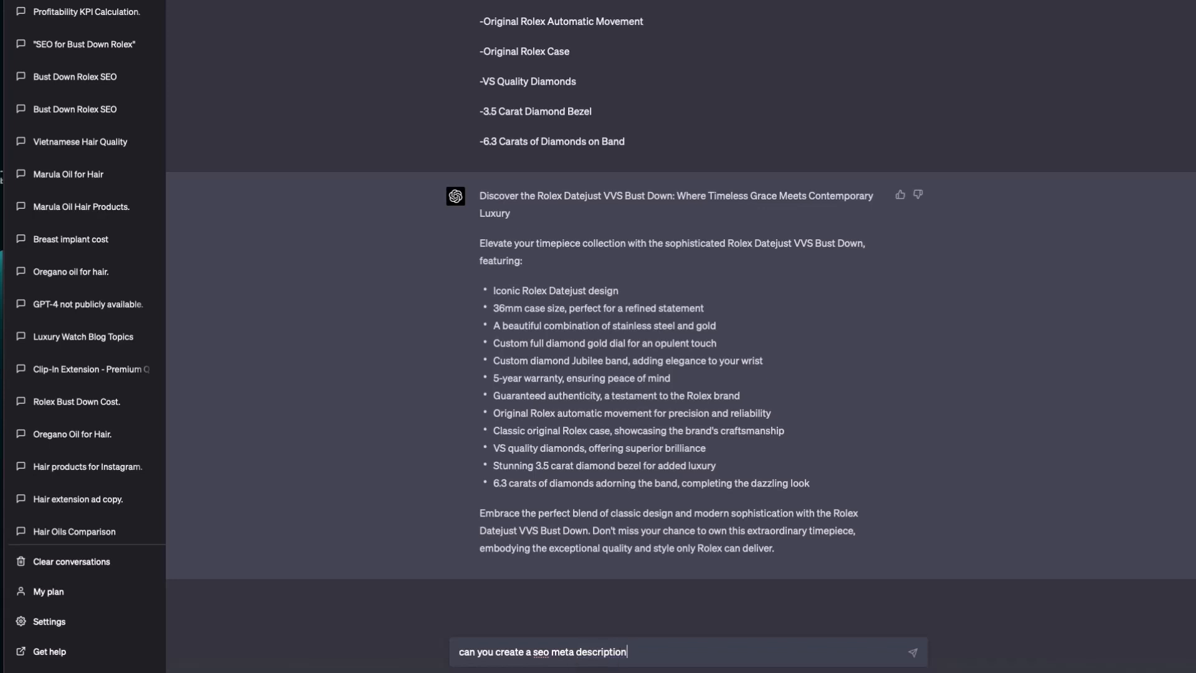
text(. no more than 400 characters )
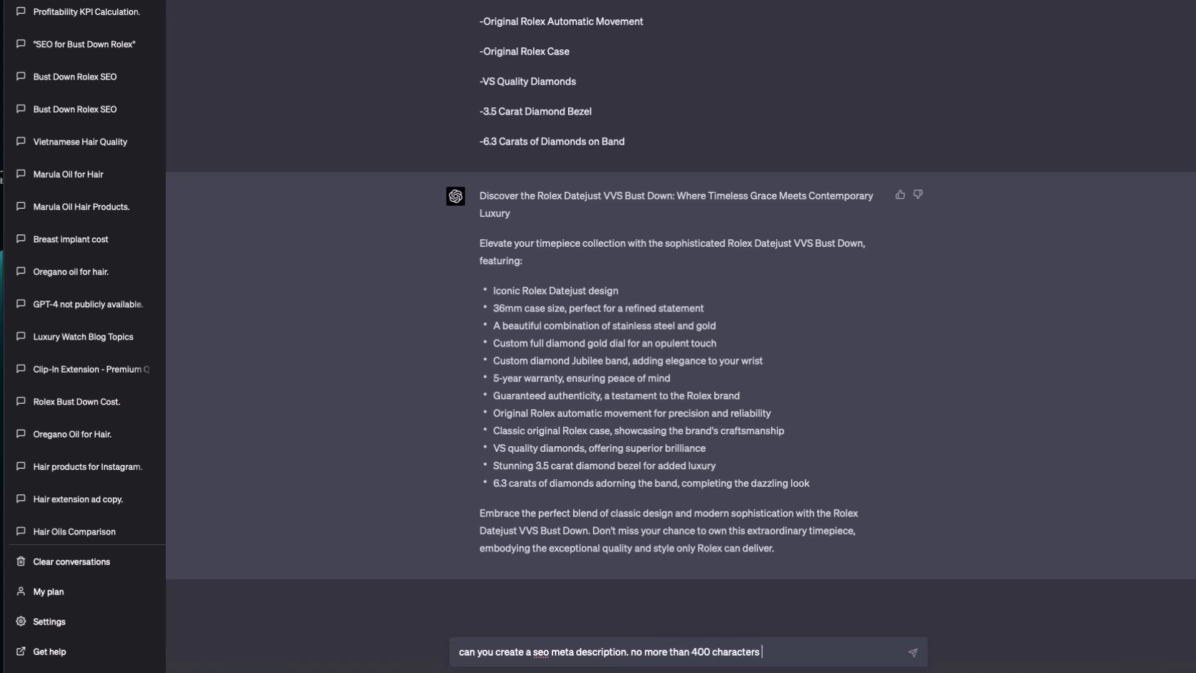
text(about the topic: Rolex datejust vvs bust down)
key(Return)
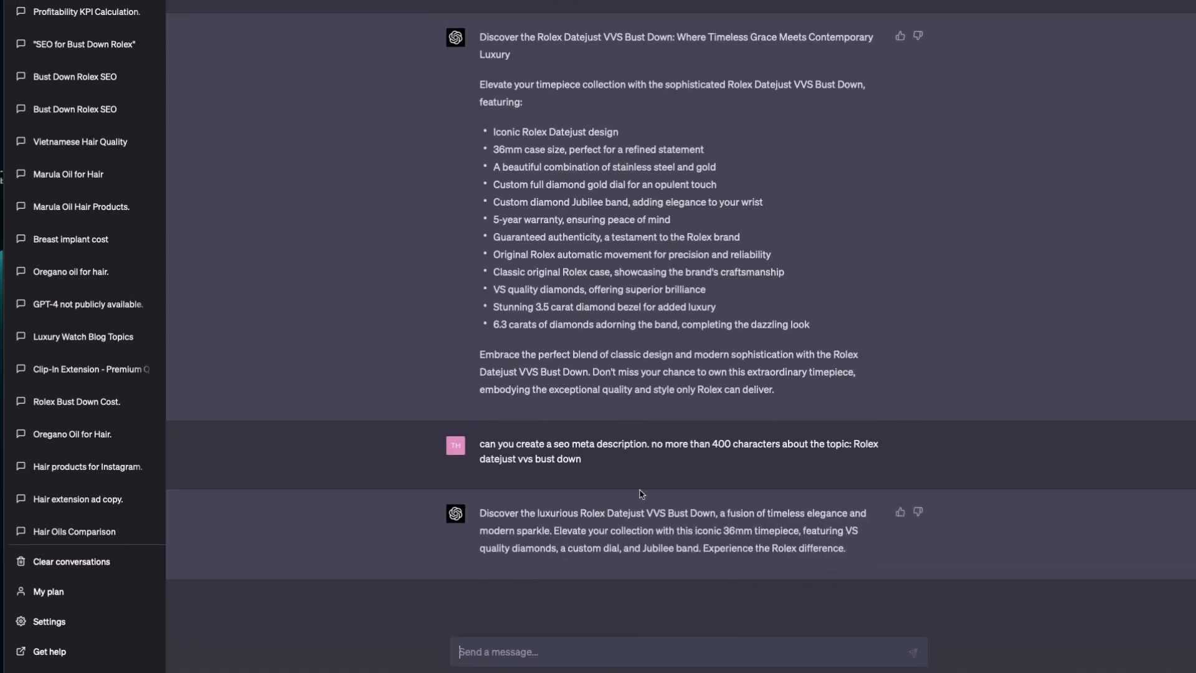
- Copy the generated meta description, paste it as the product's SEO description in Squarespace and apply the SEO settings
drag(854, 554, 483, 510)
key(ctrl+c)
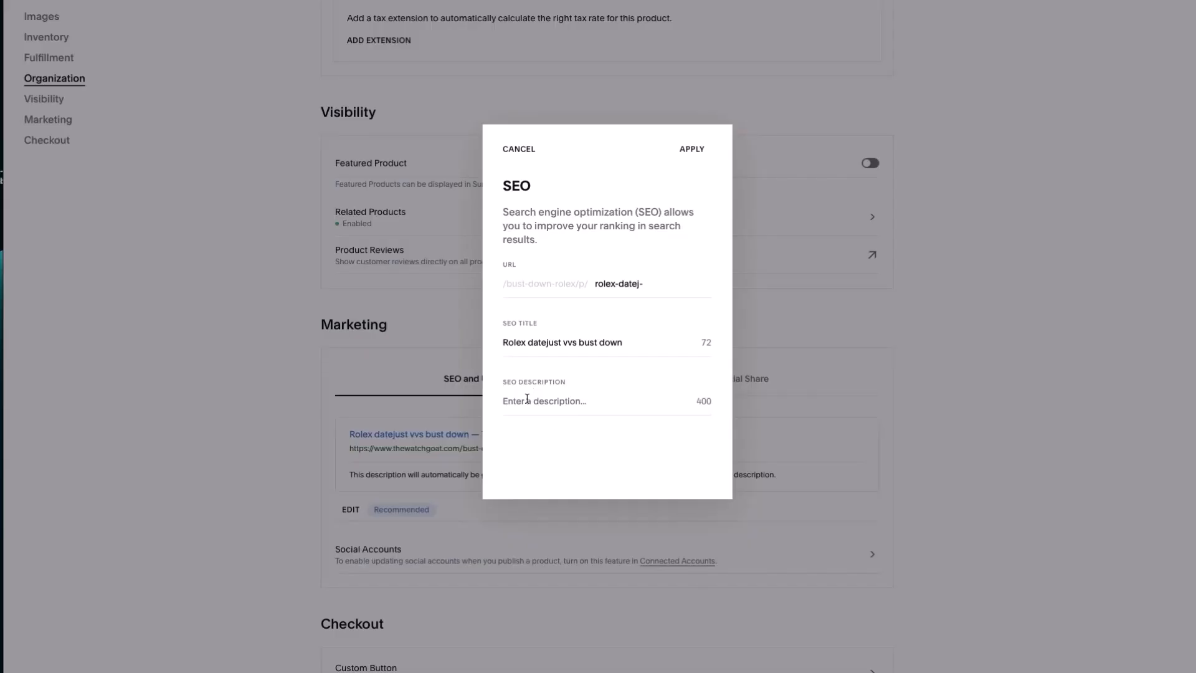
click(541, 399)
key(ctrl+v)
click(697, 151)
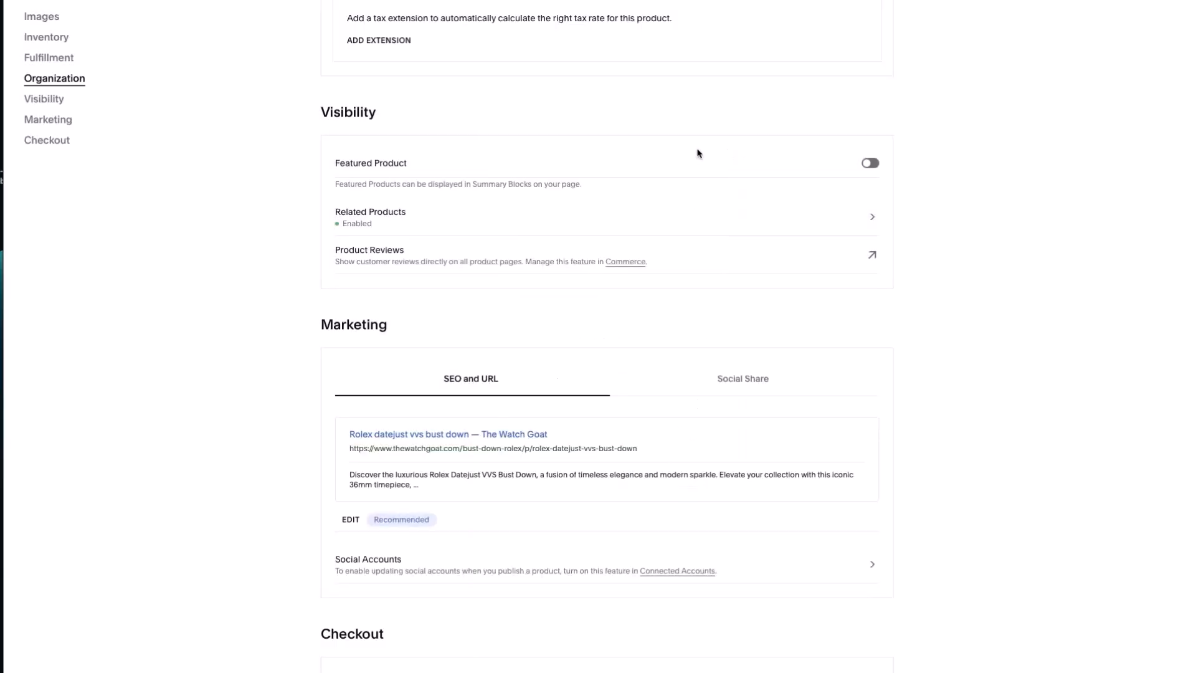
- Format the description's opening line, "Introducing the Rolex Datejust VVS Bust Down", as Heading 1
scroll(583, 432, up, 2)
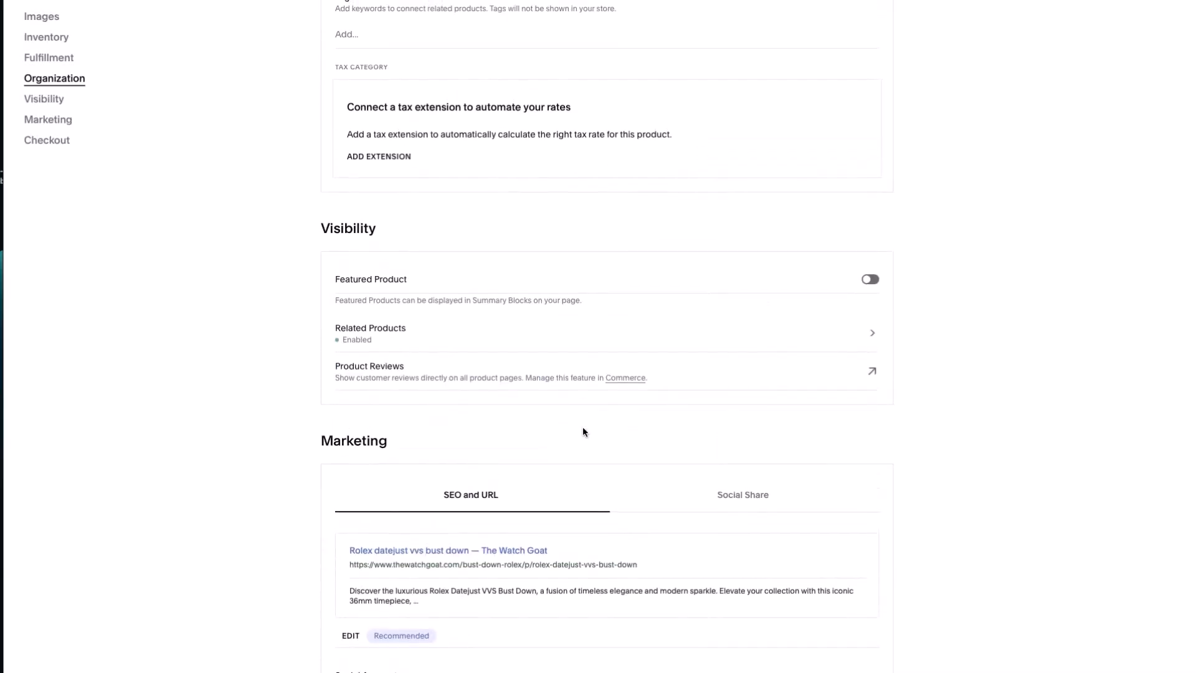
scroll(582, 427, up, 15)
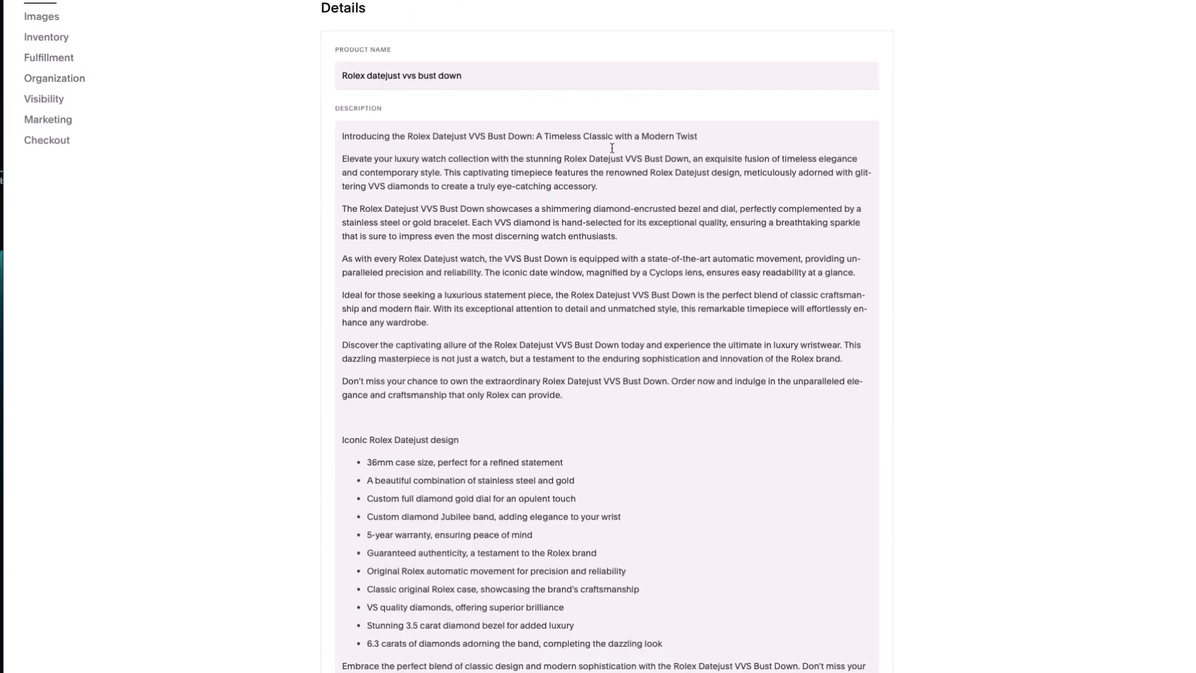
triple_click(721, 136)
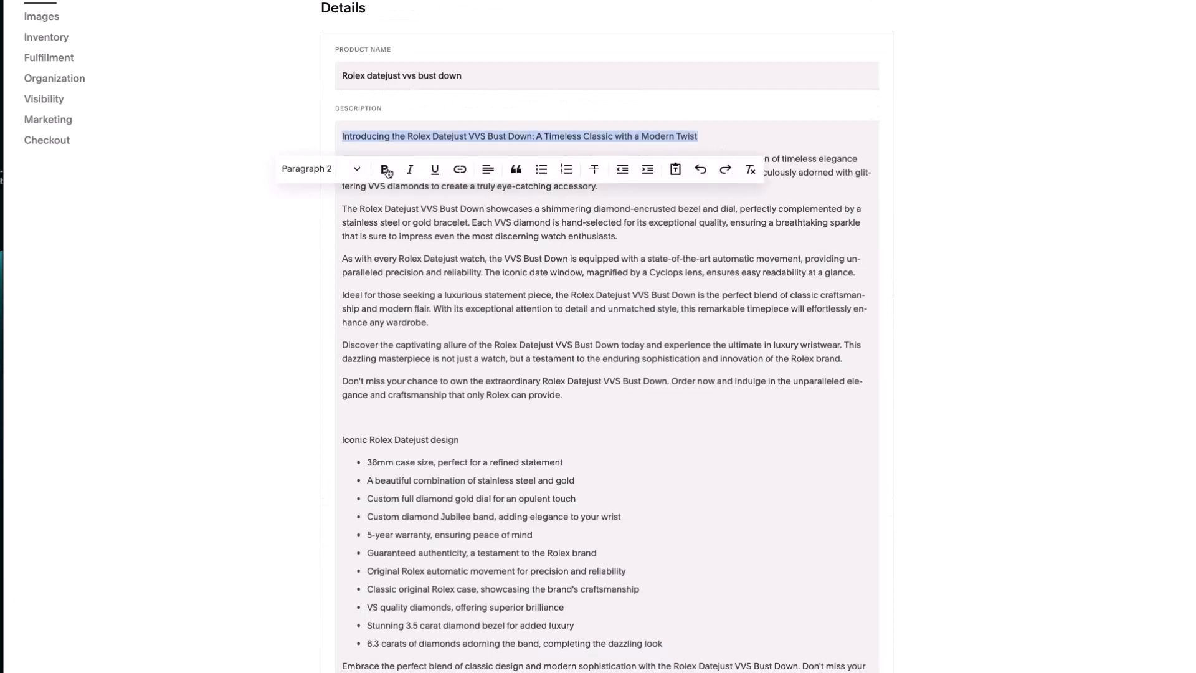
click(286, 166)
click(301, 200)
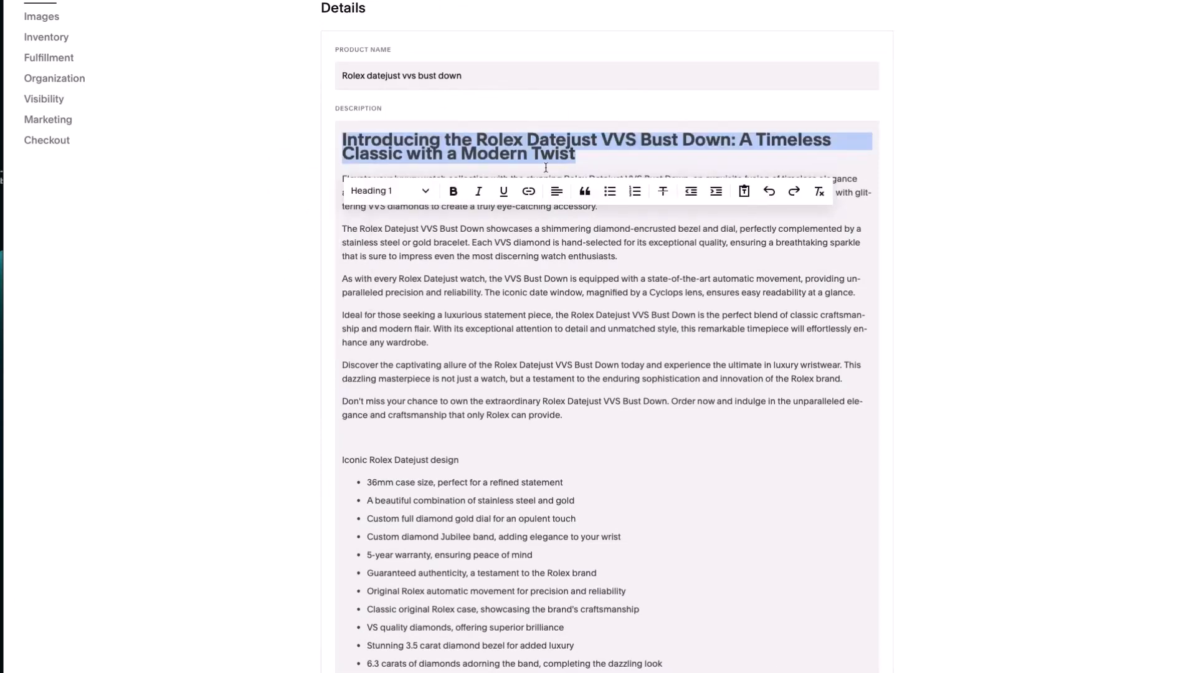
click(632, 265)
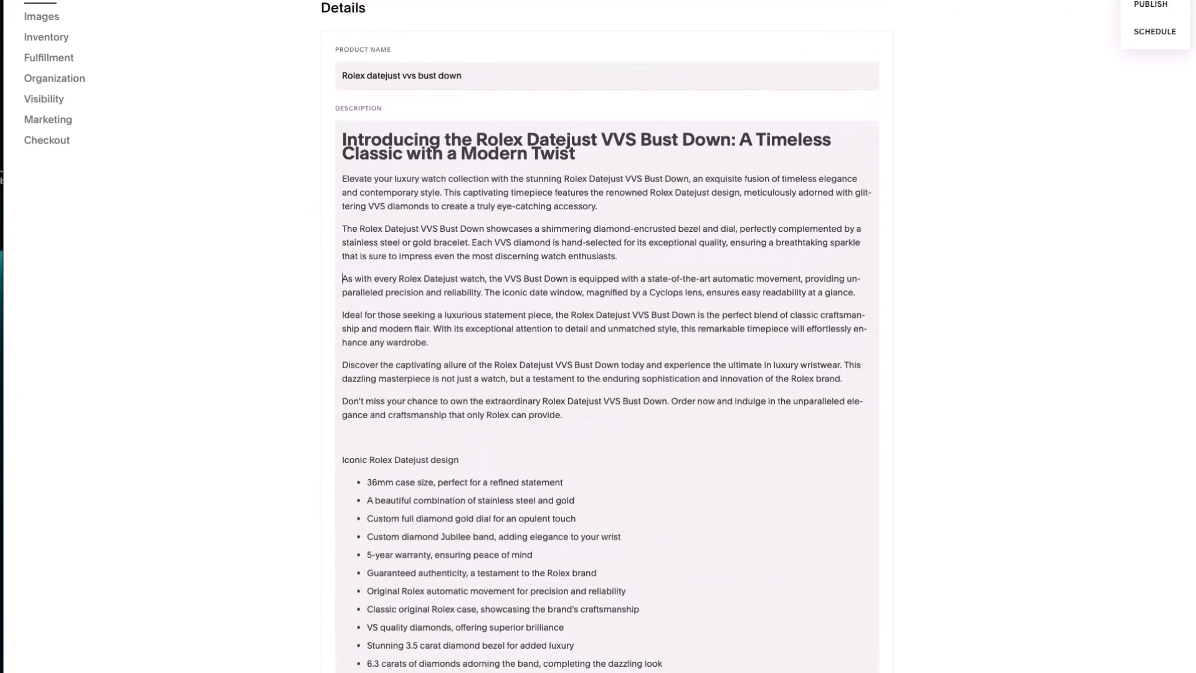
- Publish the product and preview its page from the store's product list
click(1155, 1)
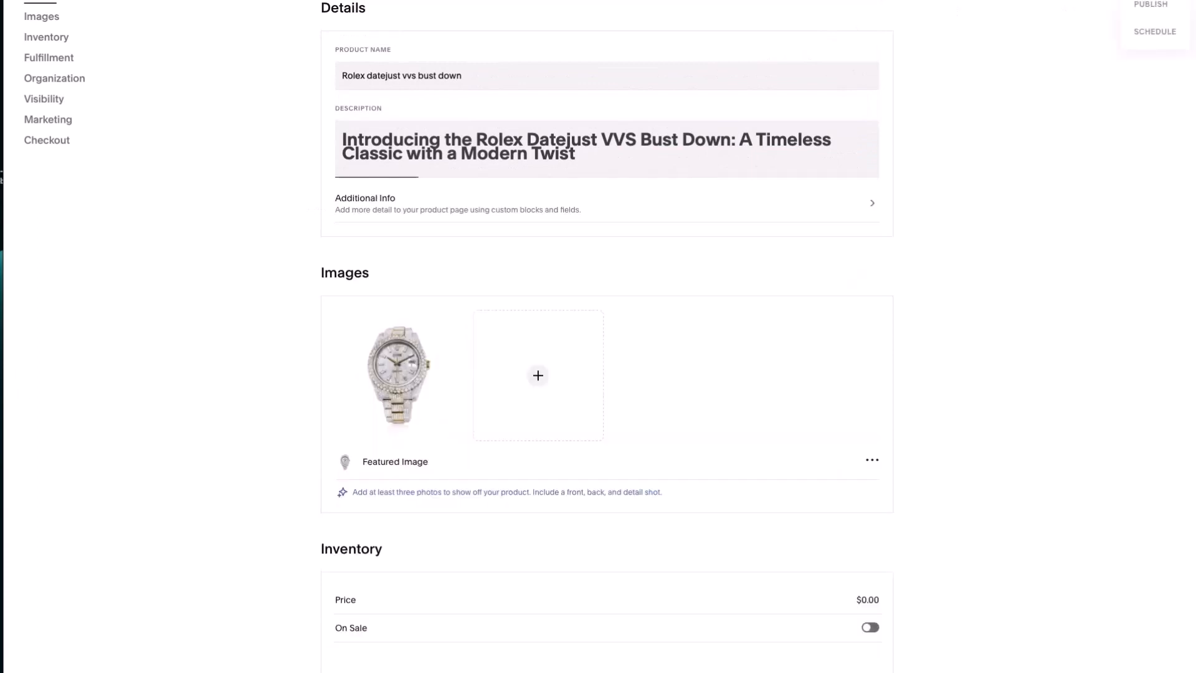
click(1150, 5)
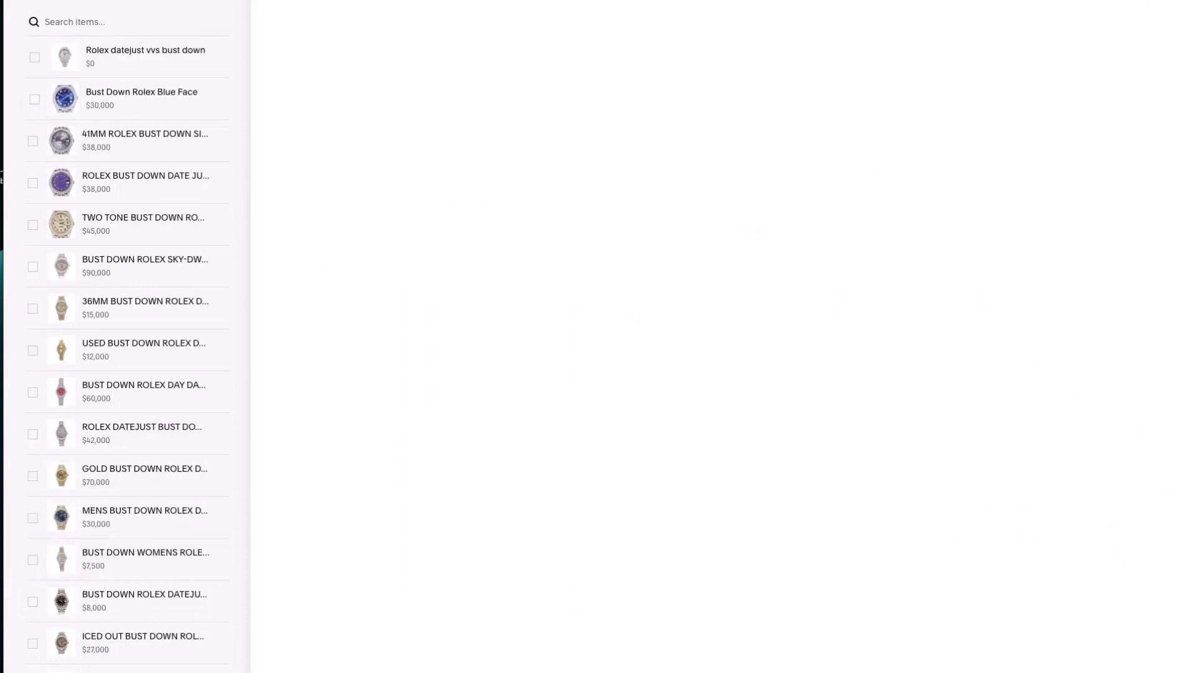
click(154, 68)
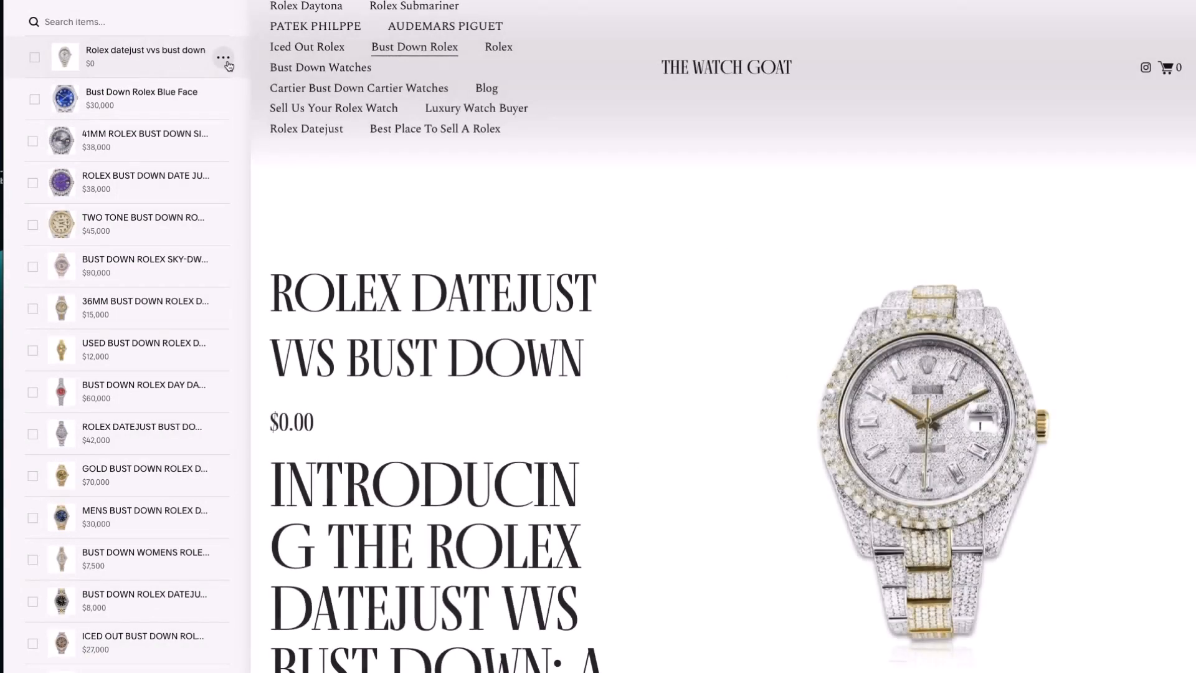
- Reopen the "Rolex datejust vvs bust down" product for editing and set its price to $35,000
click(223, 57)
click(222, 98)
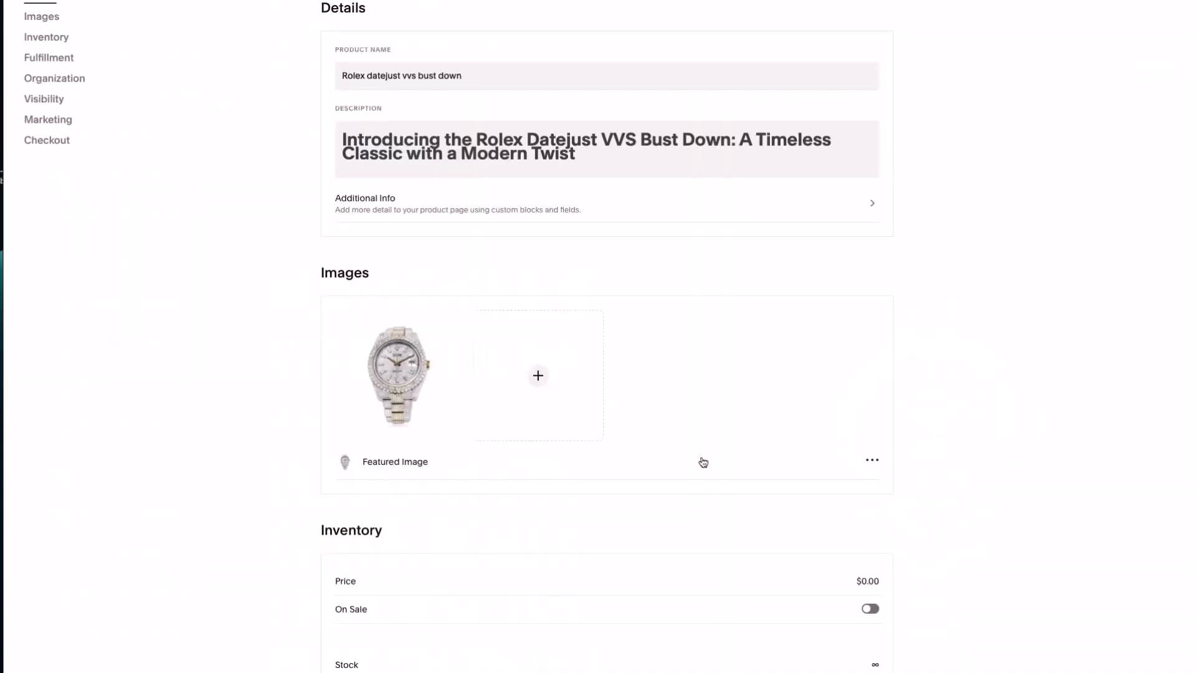
scroll(702, 460, down, 2)
click(869, 451)
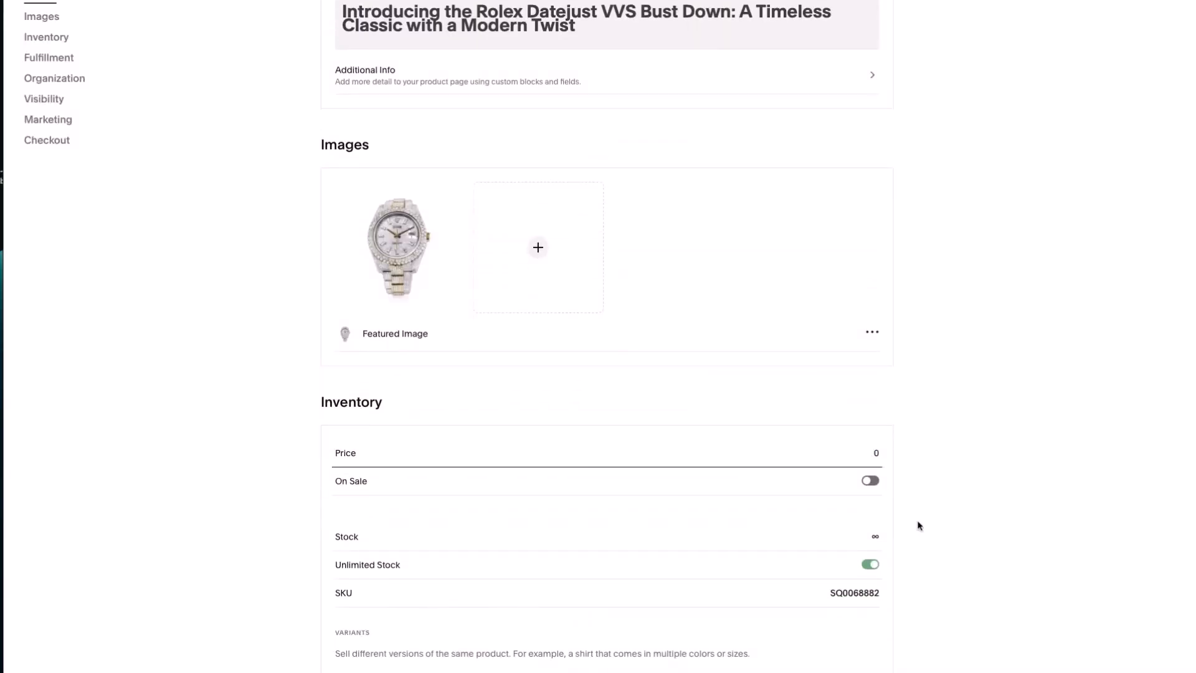
text(350000)
click(1029, 484)
click(856, 453)
key(Right)
click(988, 381)
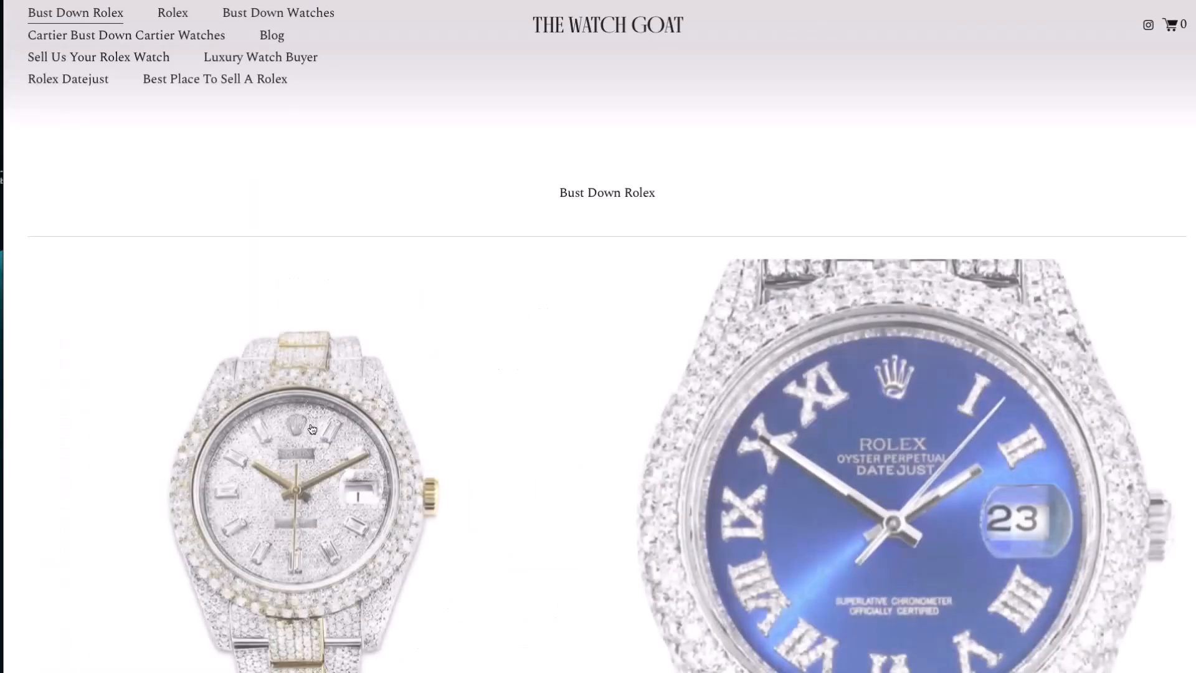
- Open the new product's page on the live Watch Goat site, copy its address and inspect that URL in Google Search Console
scroll(347, 373, down, 3)
click(347, 373)
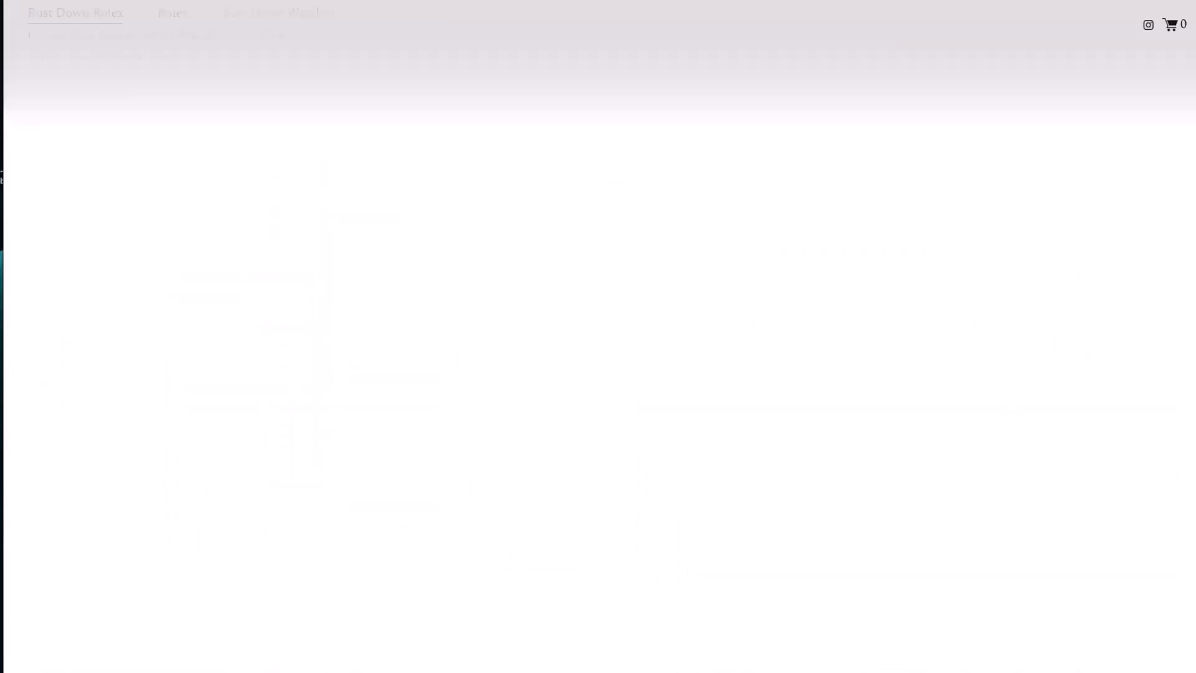
key(super+l)
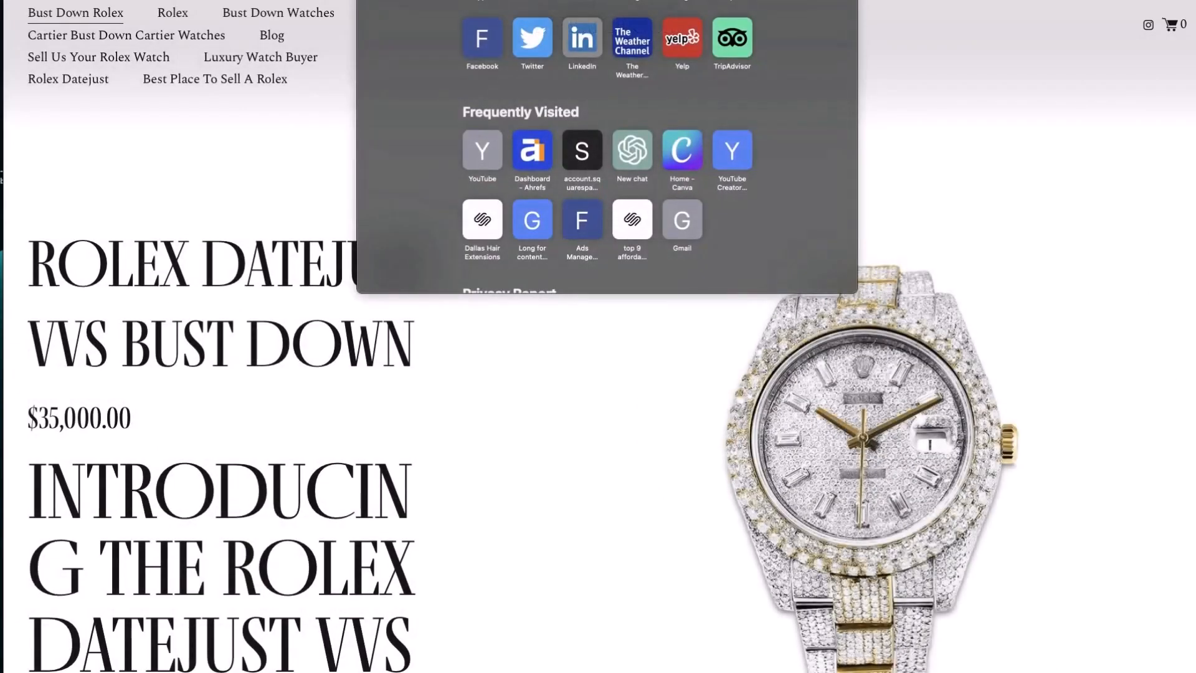
click(875, 42)
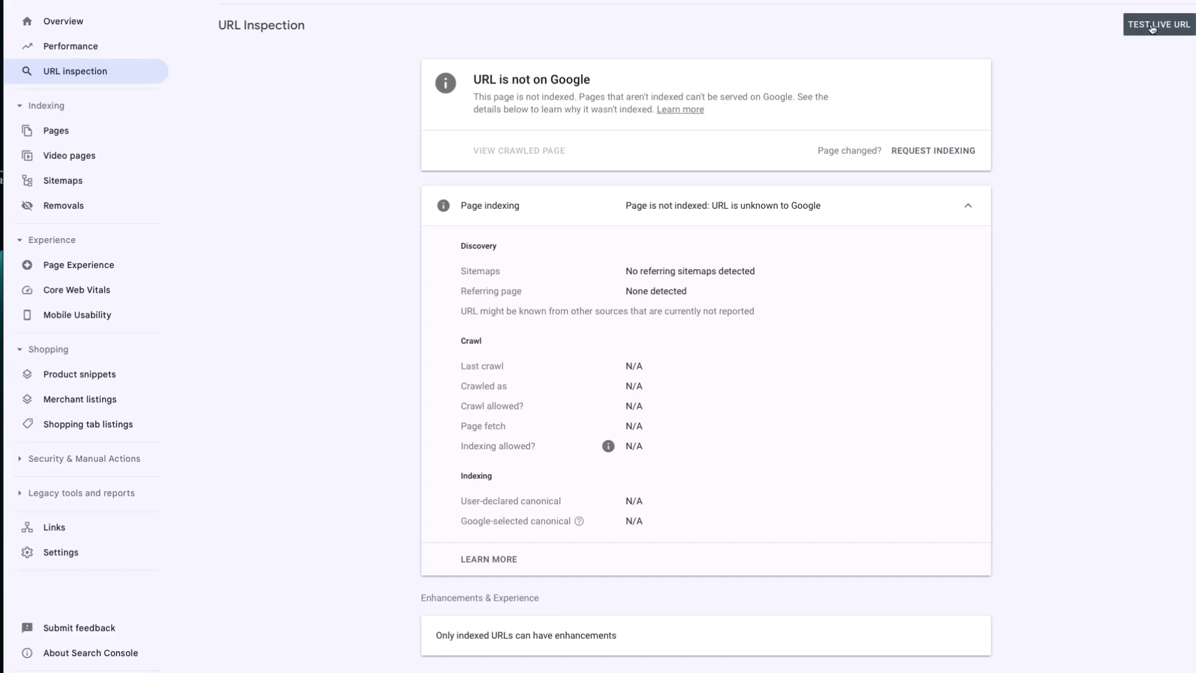
- Run the live test on the product URL, request its indexing and dismiss the confirmation
click(1152, 29)
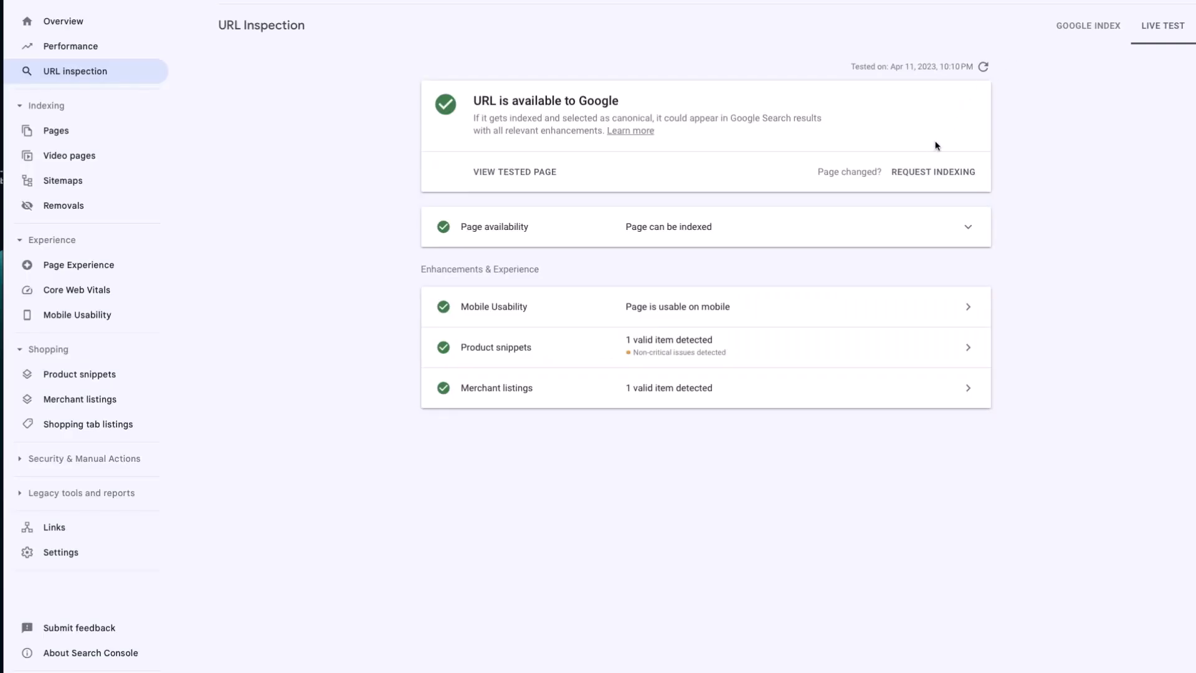
click(928, 174)
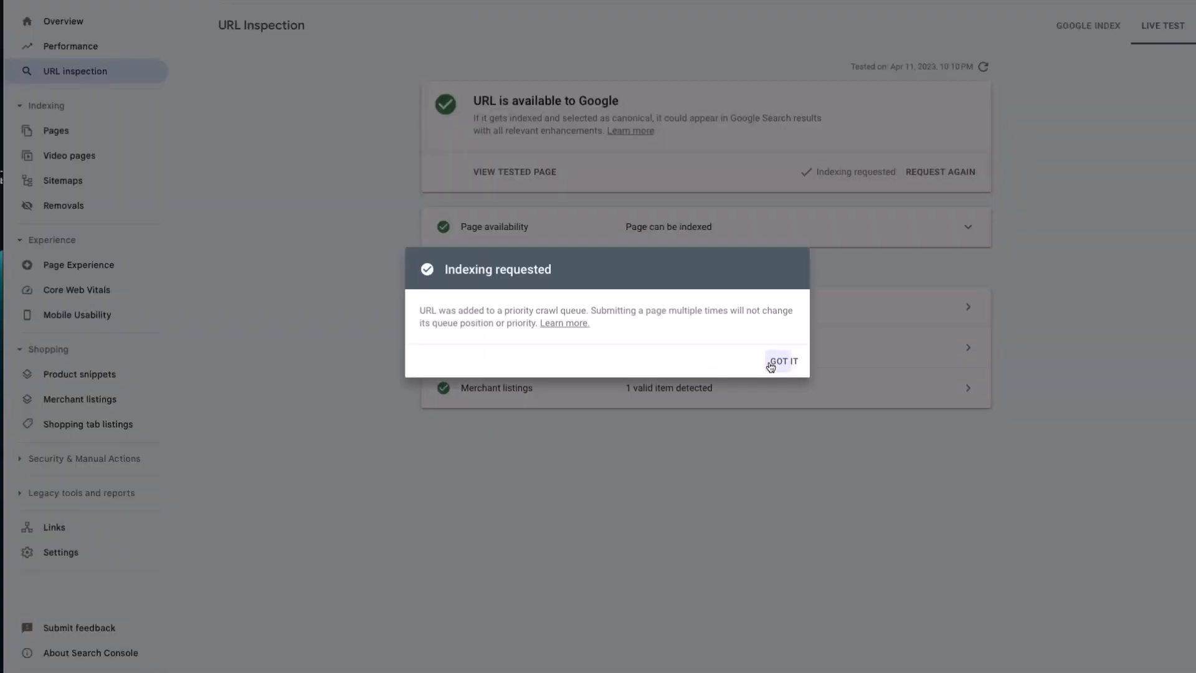
click(780, 361)
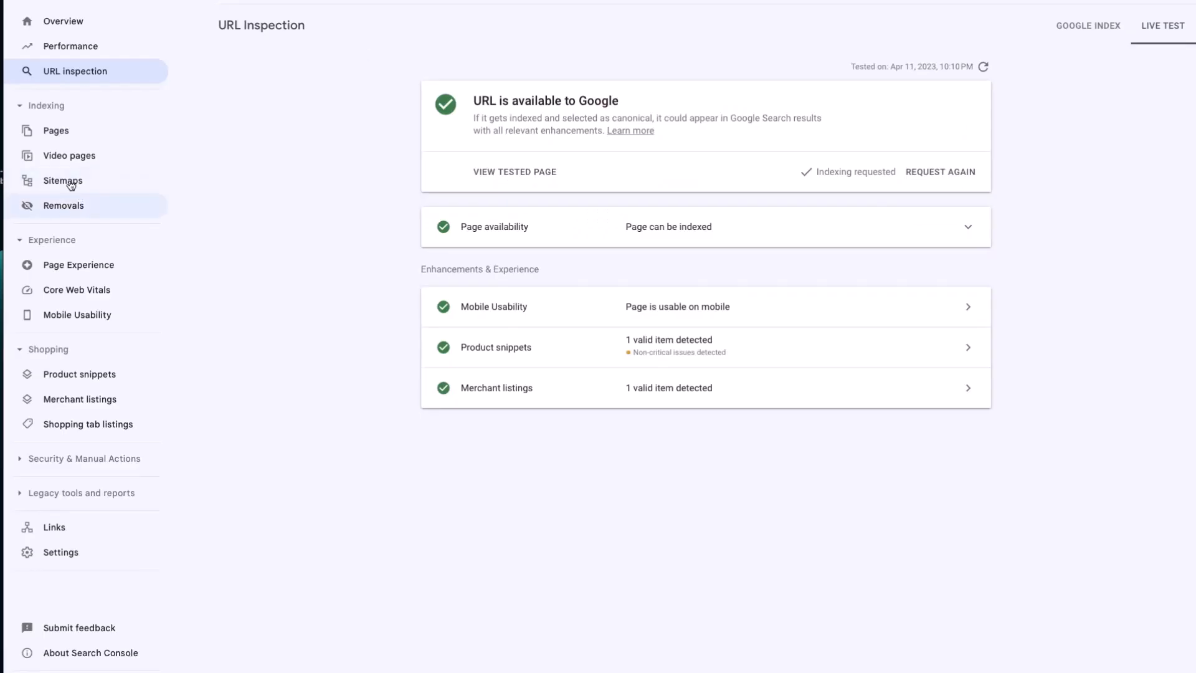
- Open the site's Search Console overview
click(63, 25)
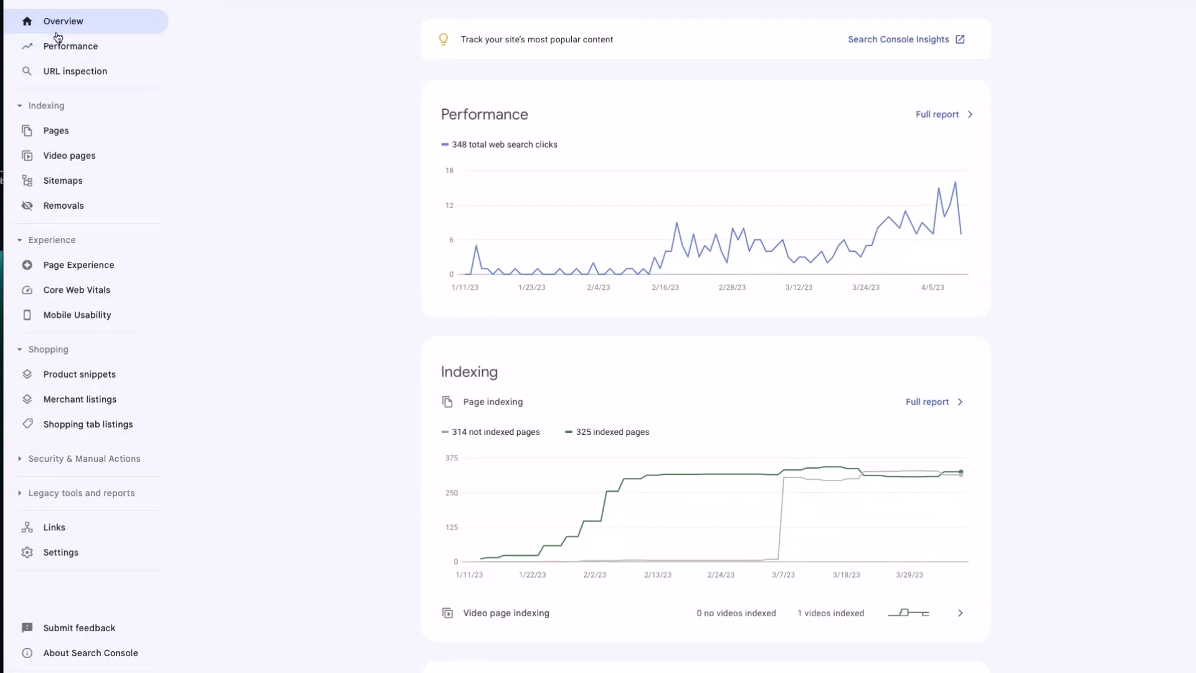
click(57, 41)
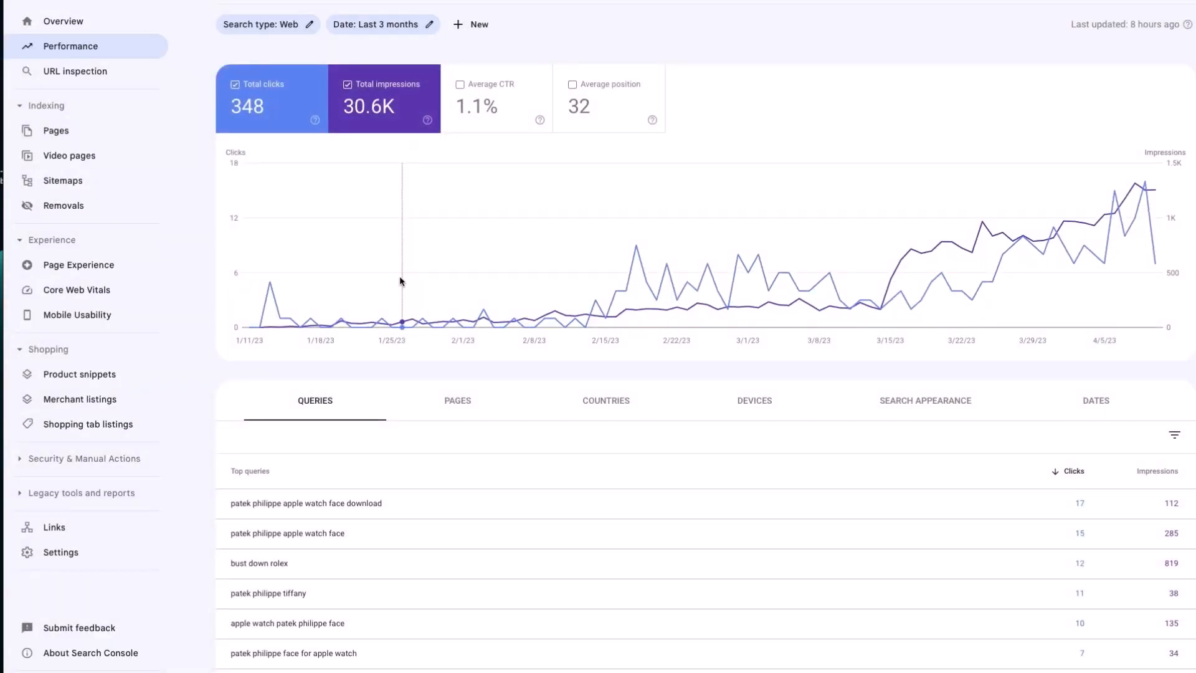
click(440, 413)
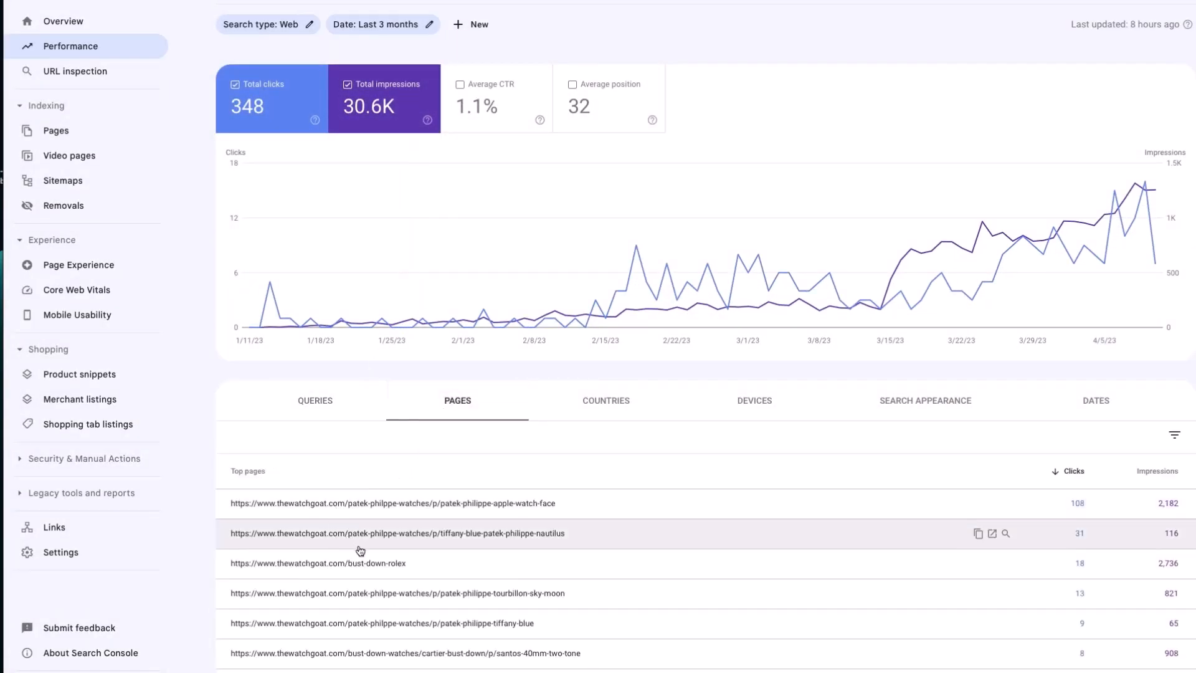
click(342, 564)
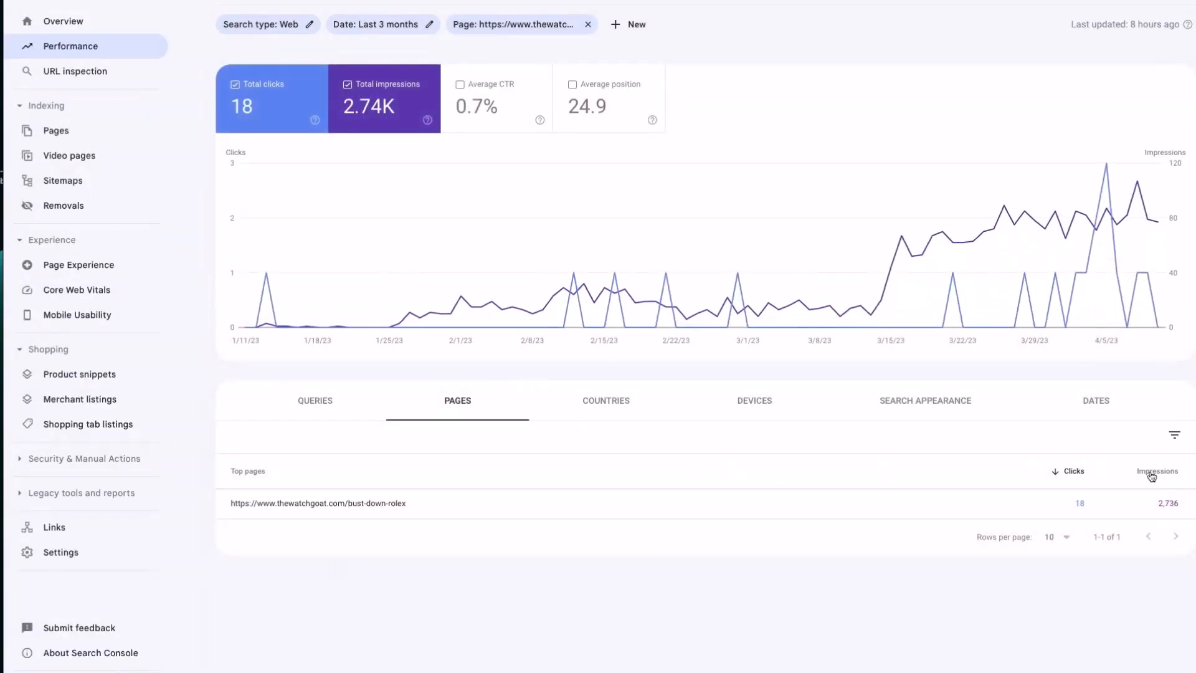
click(338, 406)
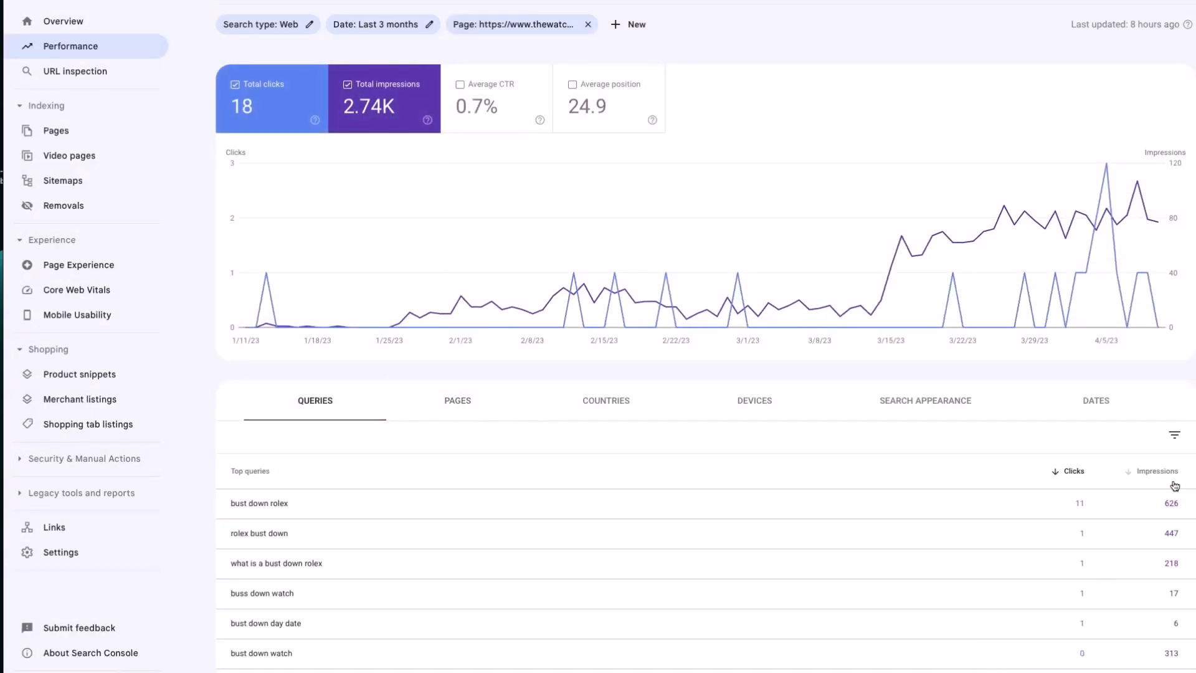
- Expand the page's query list to 250 rows
scroll(1175, 486, down, 3)
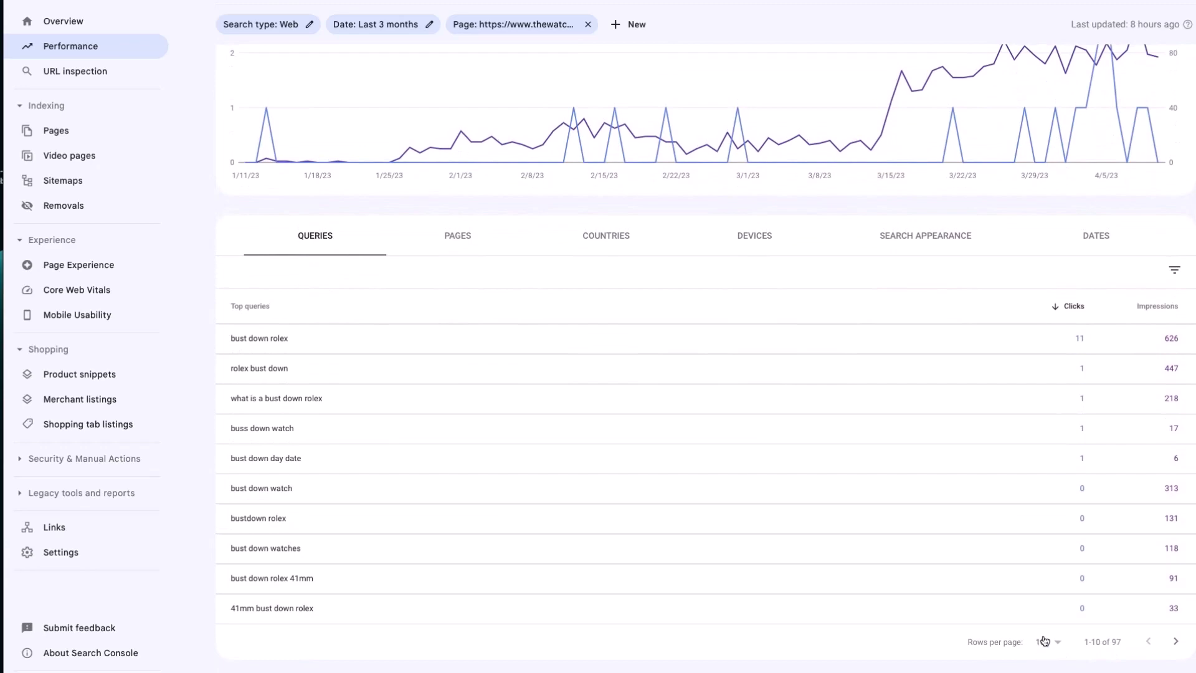
click(1044, 641)
click(1044, 657)
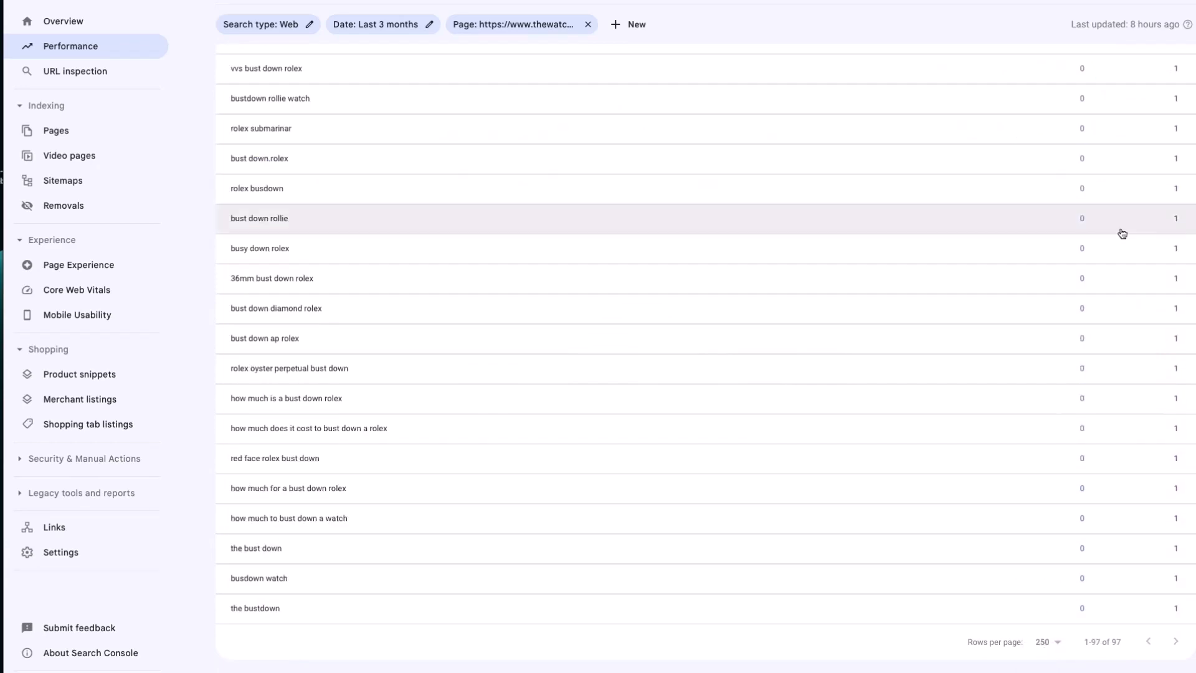
- Add the average position metric to the report and sort the queries by position in ascending order
scroll(1122, 233, up, 20)
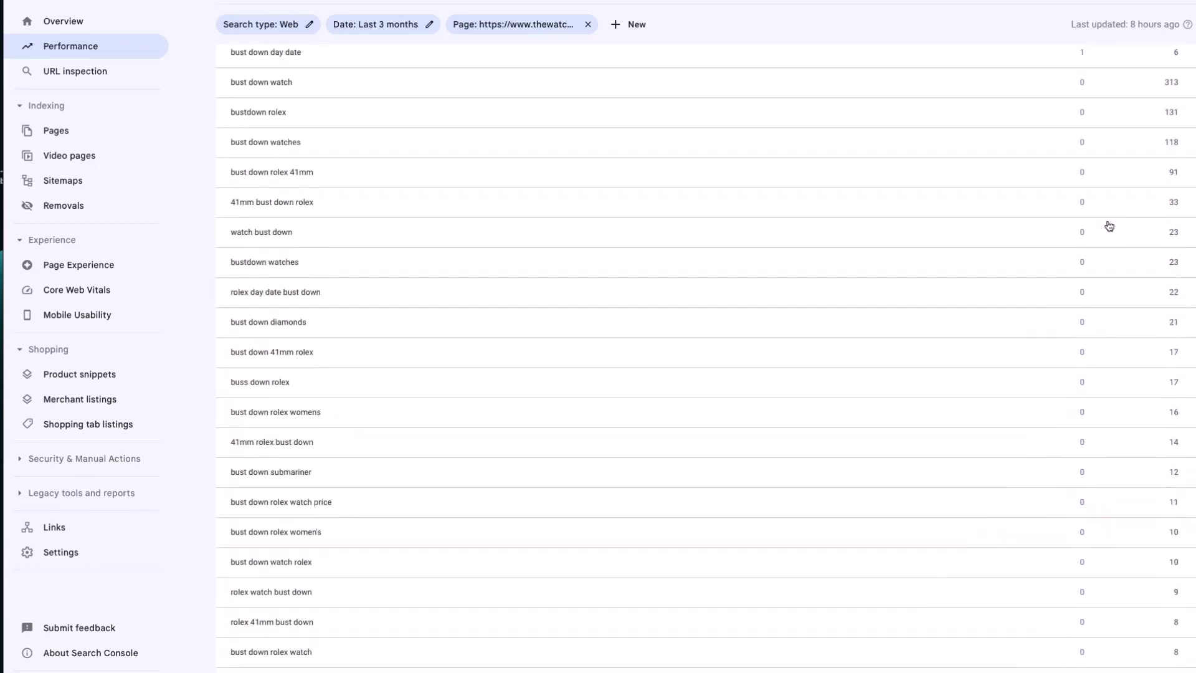
scroll(1109, 227, down, 1)
click(652, 123)
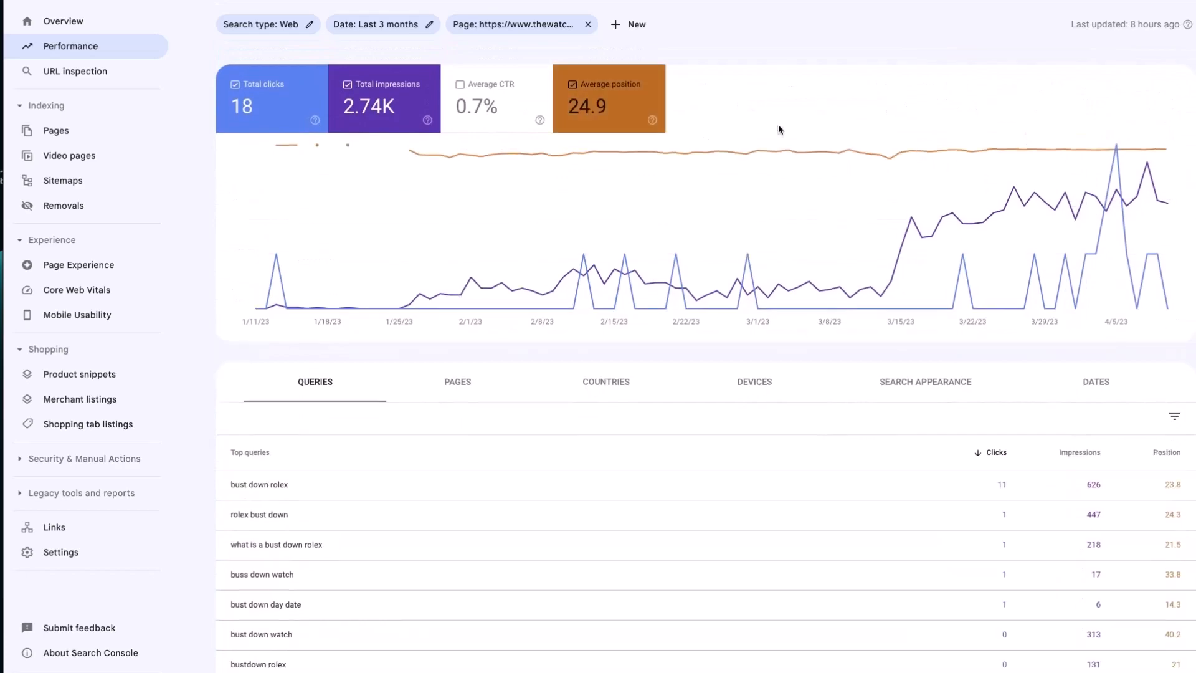
click(1165, 453)
click(1164, 453)
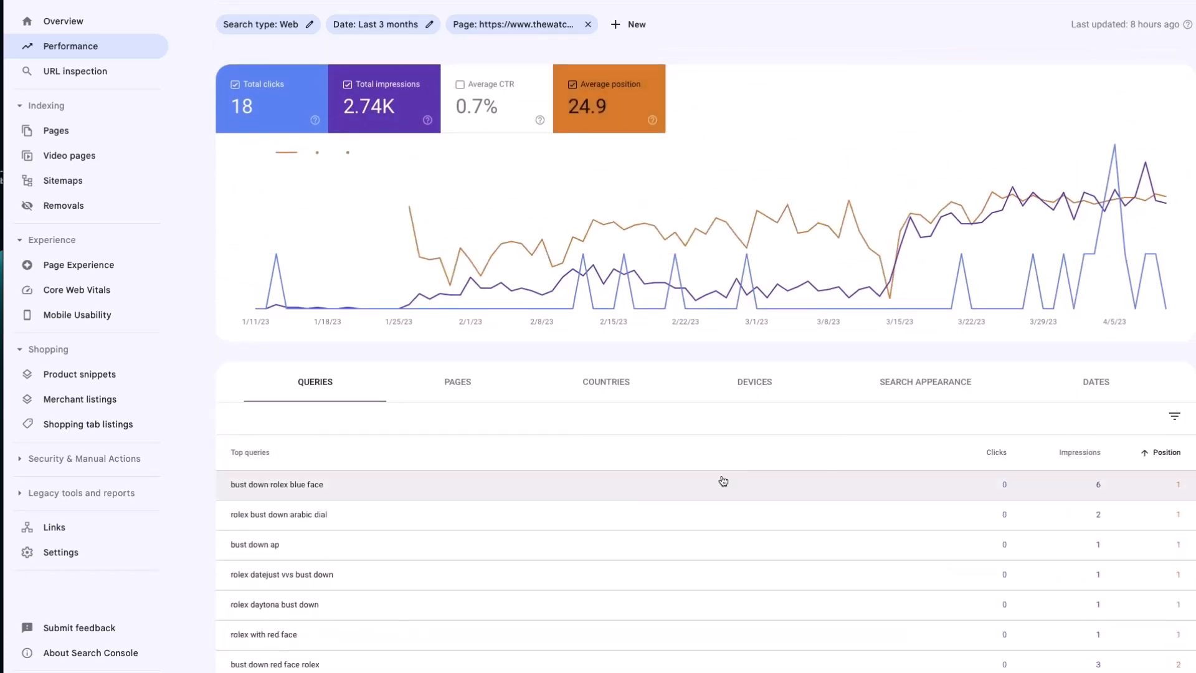
- Look through the sorted queries for an article topic and copy "what is a bust down rolex"
scroll(723, 481, down, 5)
scroll(723, 481, down, 15)
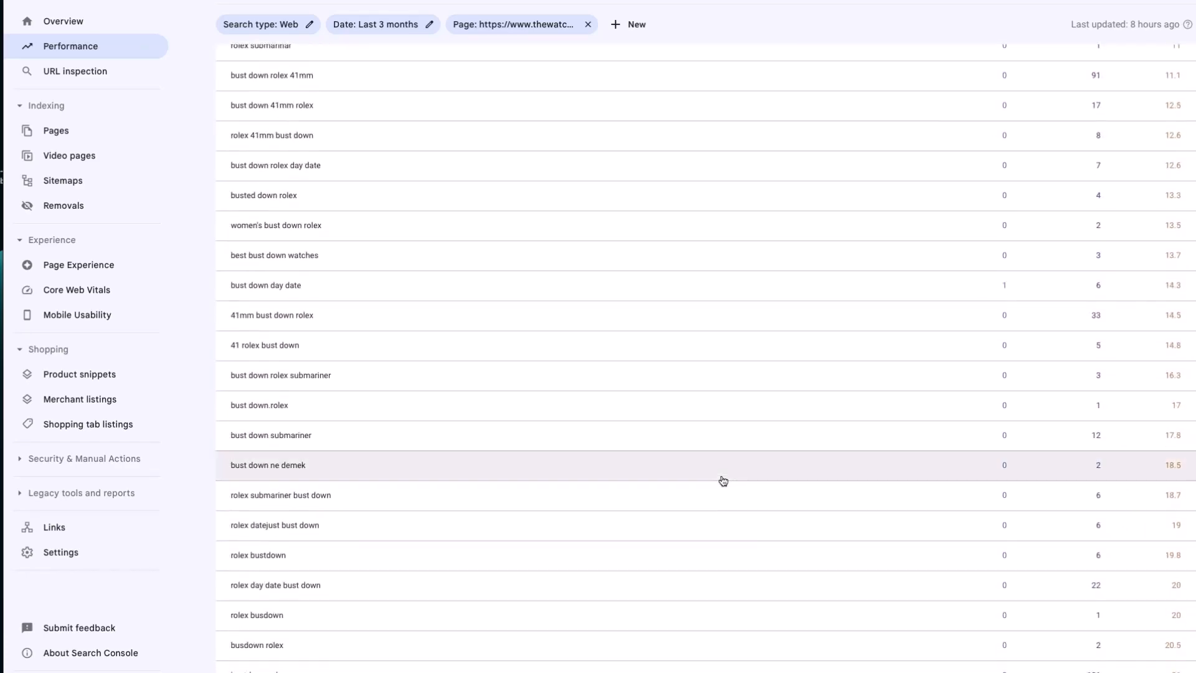
scroll(723, 481, down, 10)
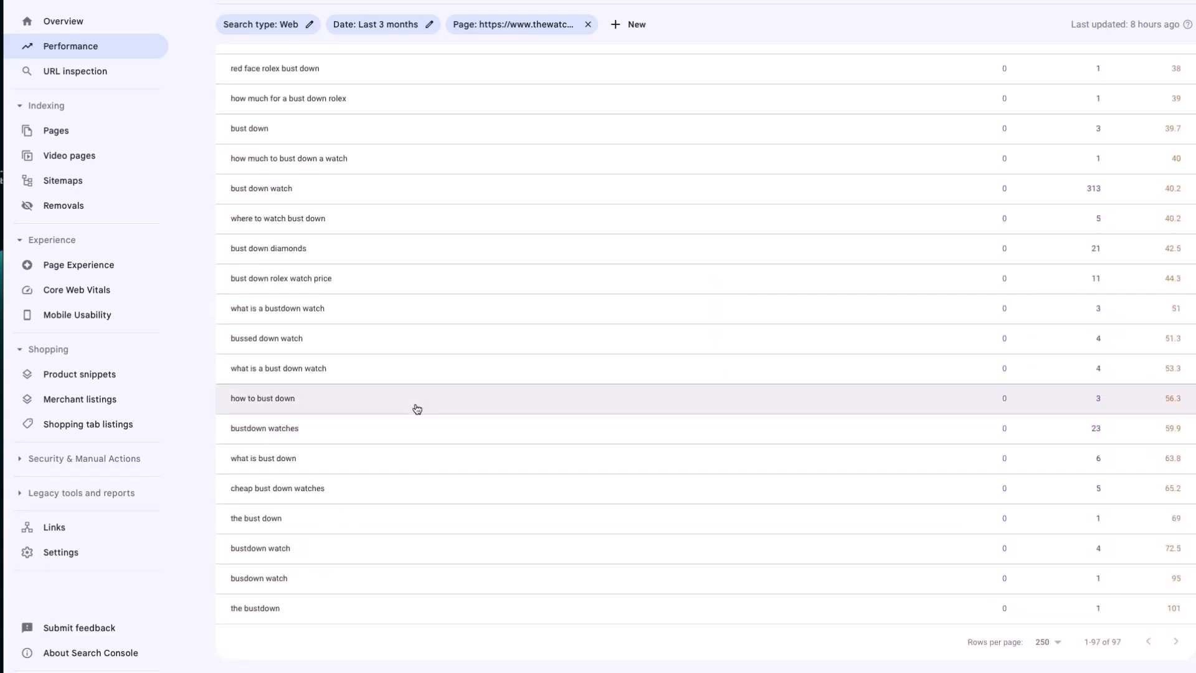
scroll(414, 408, up, 3)
scroll(417, 409, up, 12)
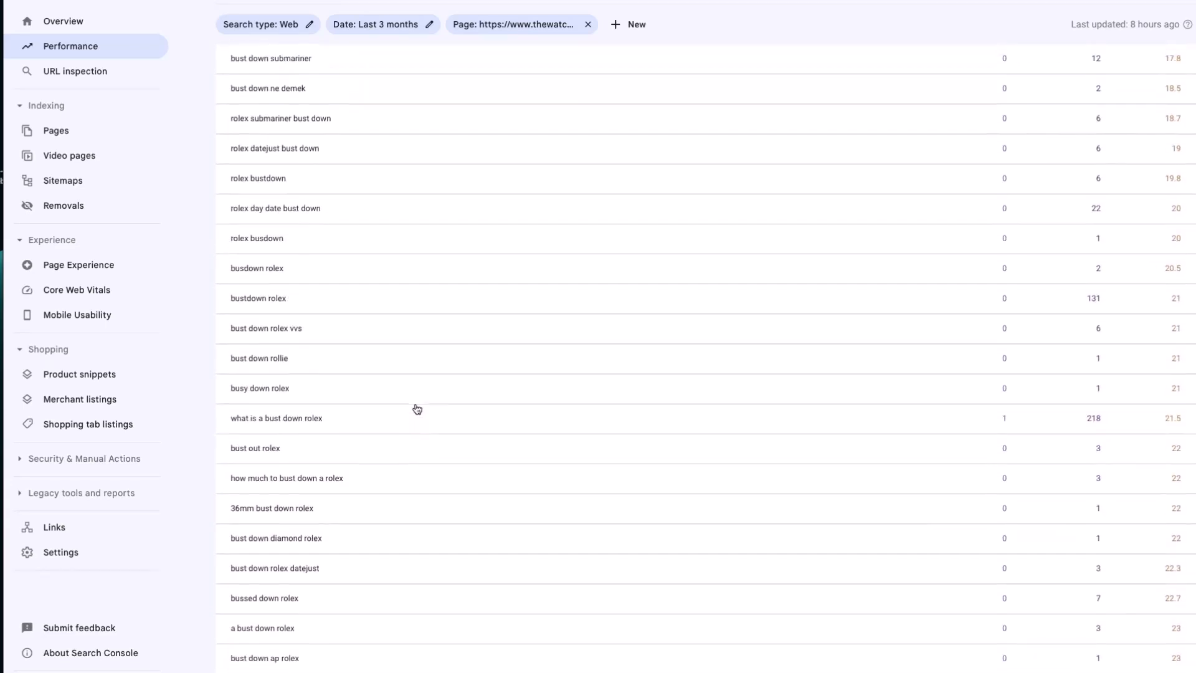
drag(323, 420, 223, 420)
key(super+c)
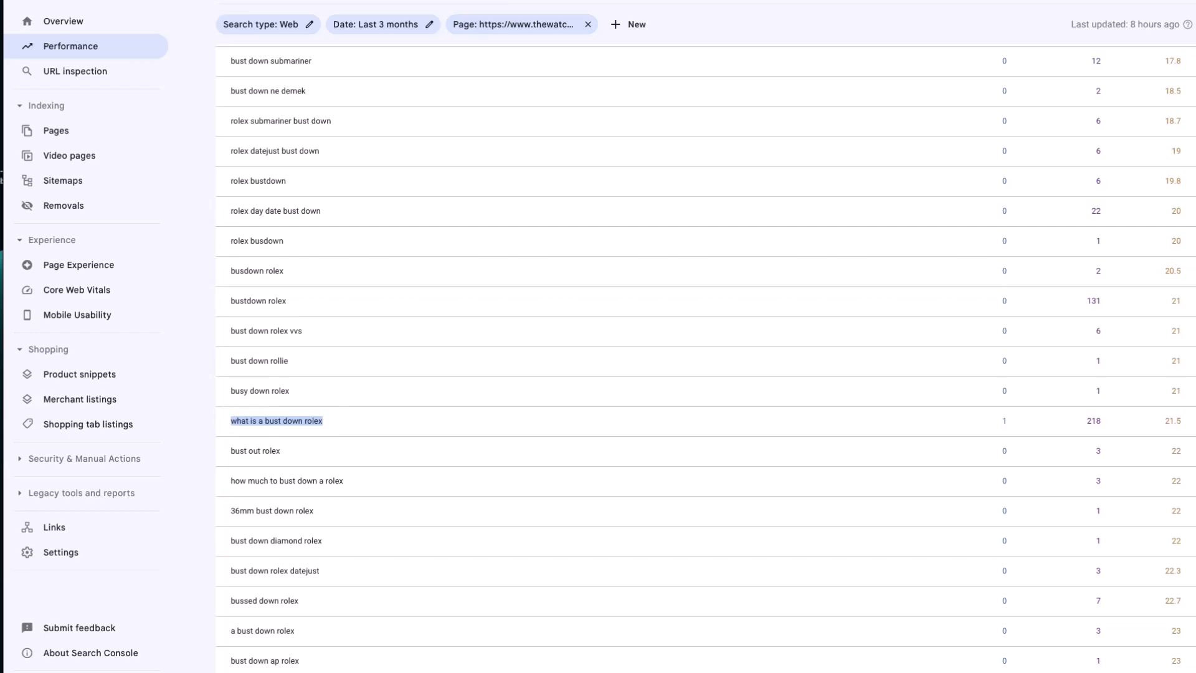
- Switch to ChatGPT and copy the earlier 1,500-word article prompt about how a Rolex watch is customized to create a Bust Down Rolex
click(358, 0)
click(358, 3)
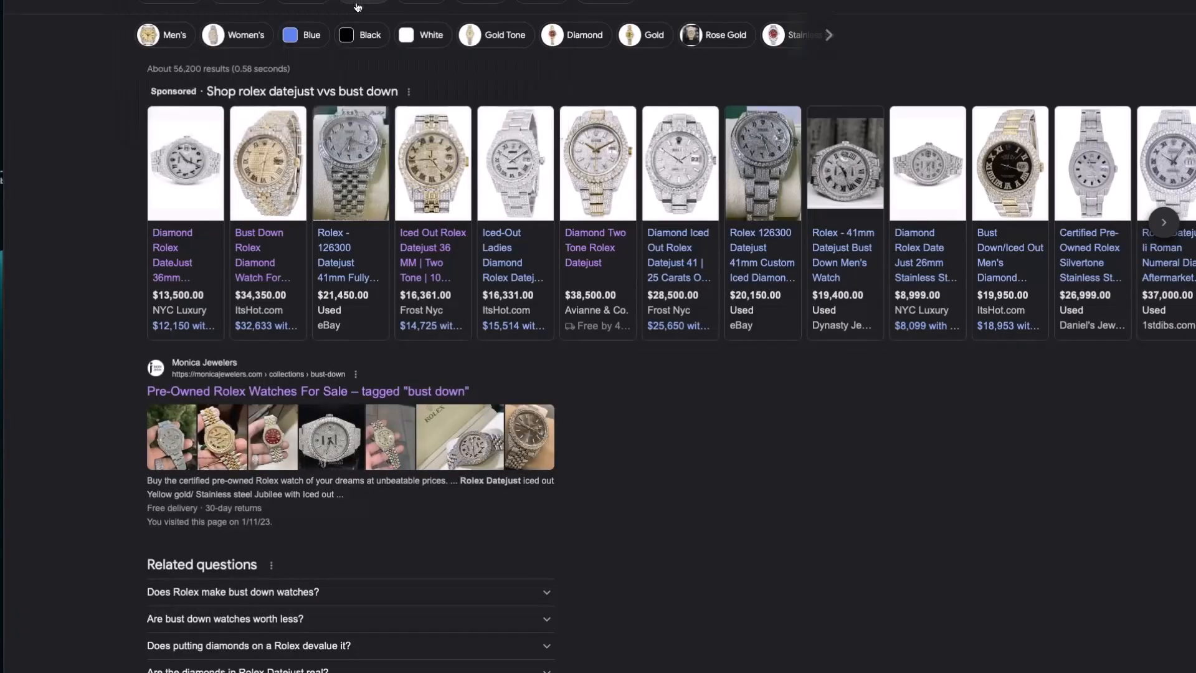
key(ctrl+shift+Tab)
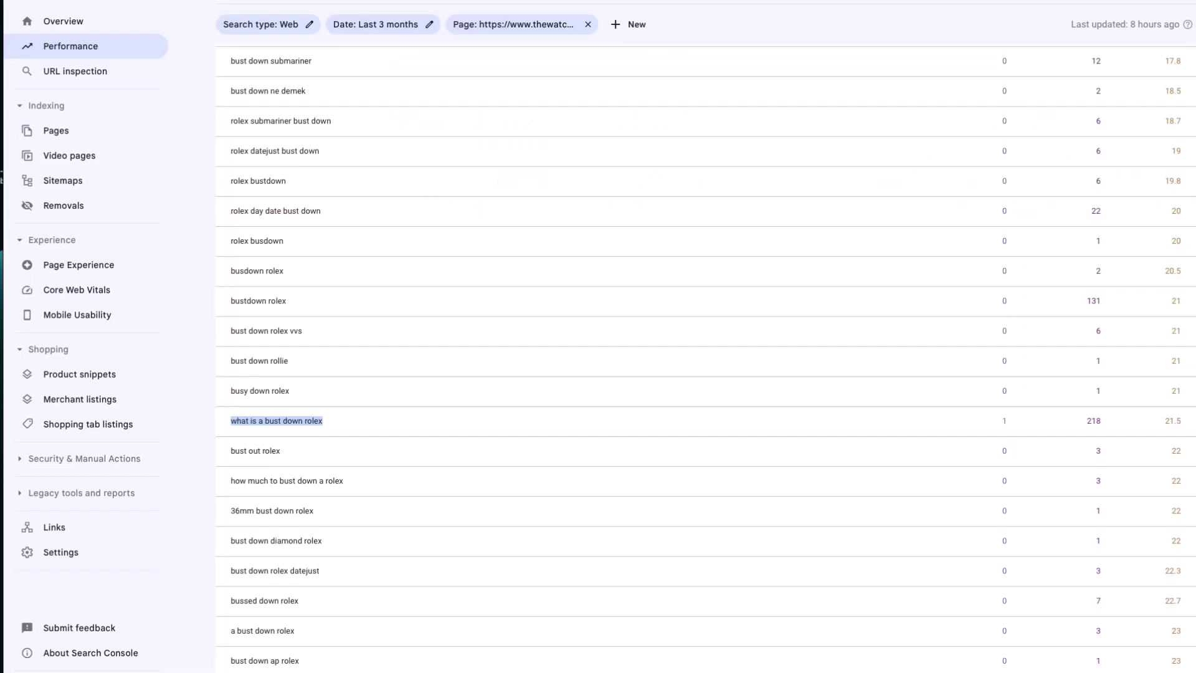
key(ctrl+shift+Tab)
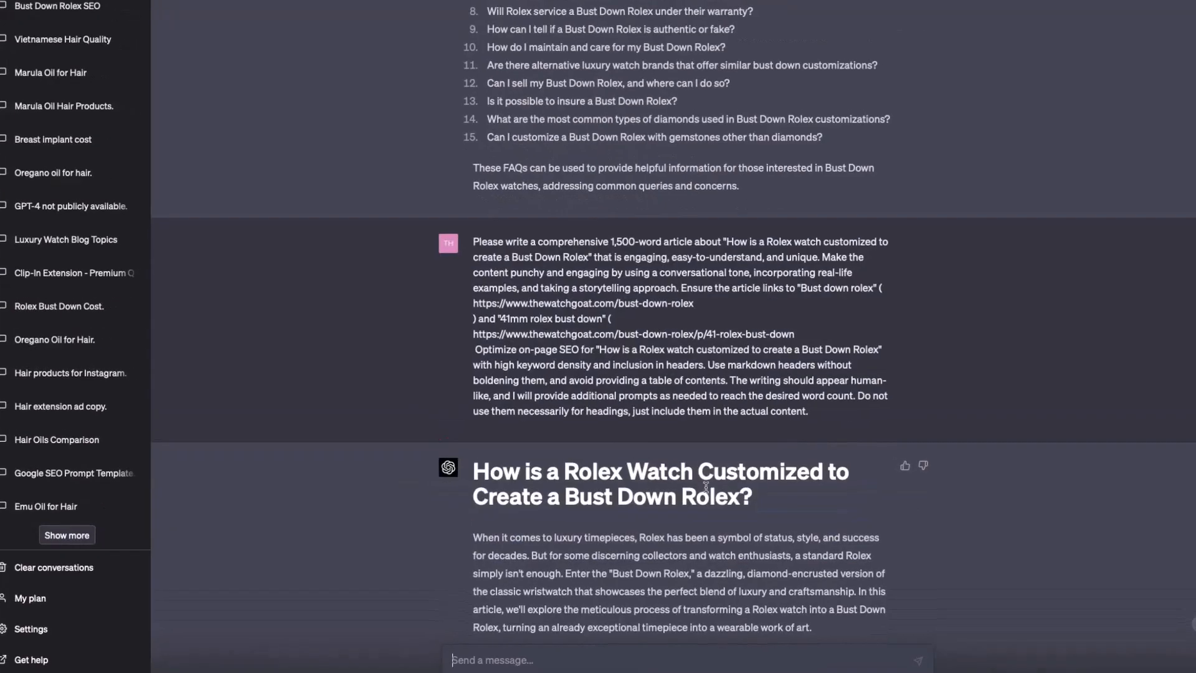
drag(842, 410, 486, 245)
drag(345, 185, 324, 175)
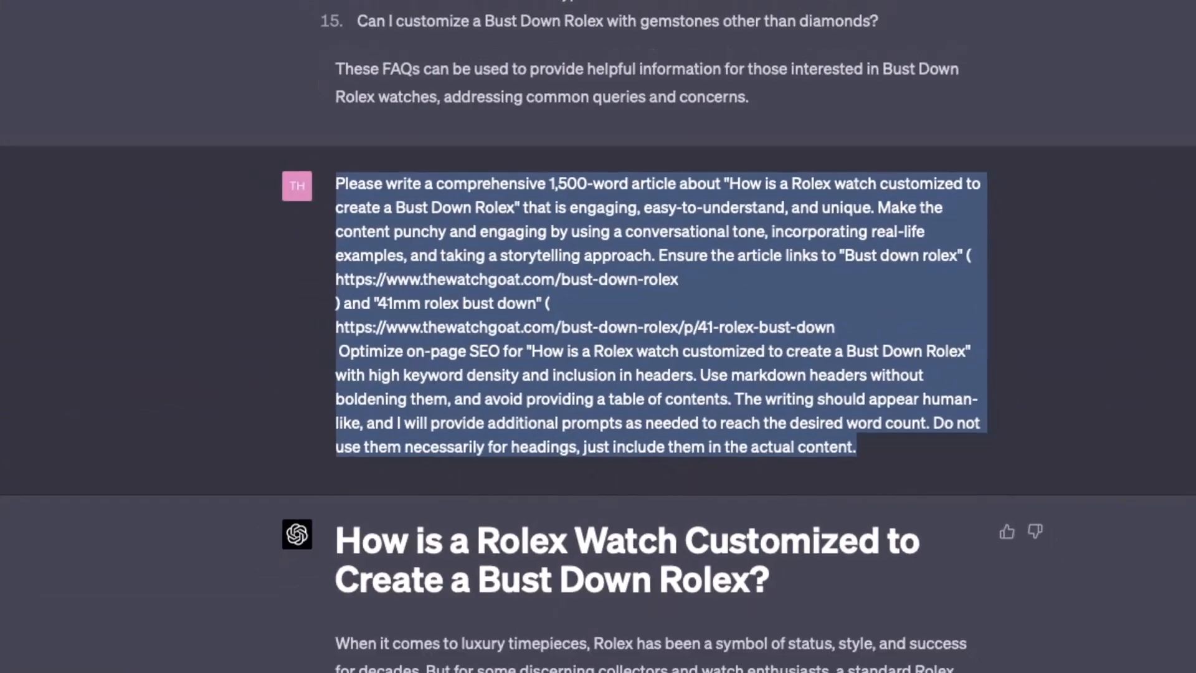
- Paste the copied article prompt into a new message in the same conversation
scroll(511, 633, down, 10)
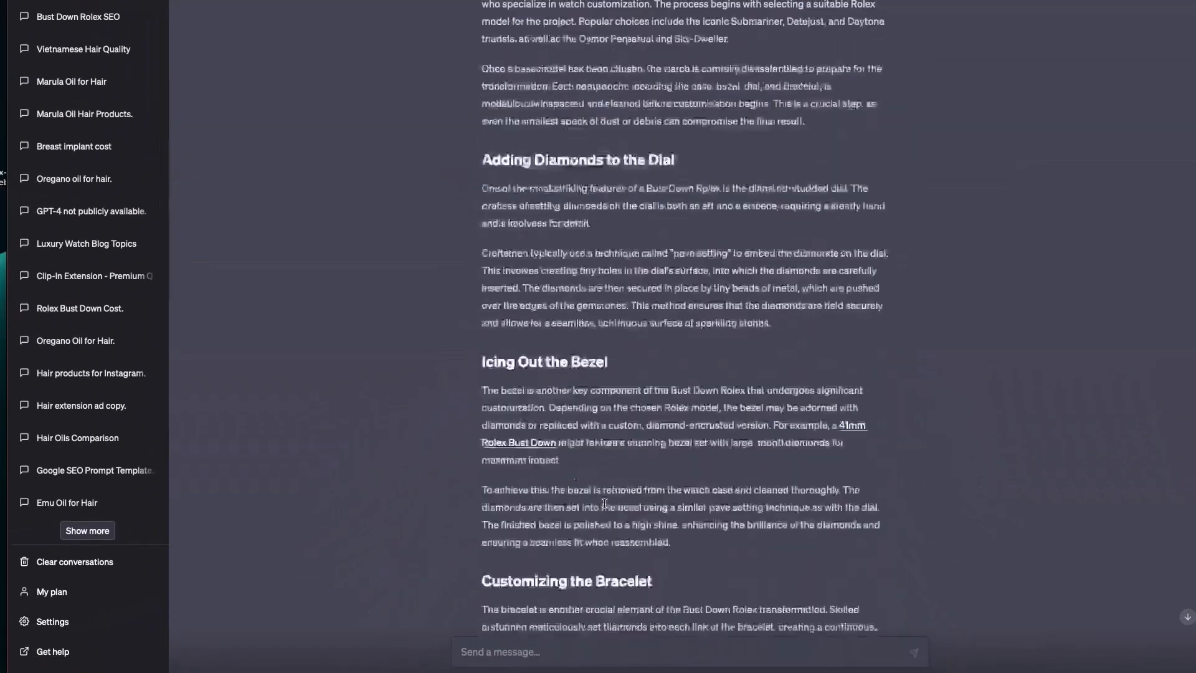
scroll(605, 503, down, 15)
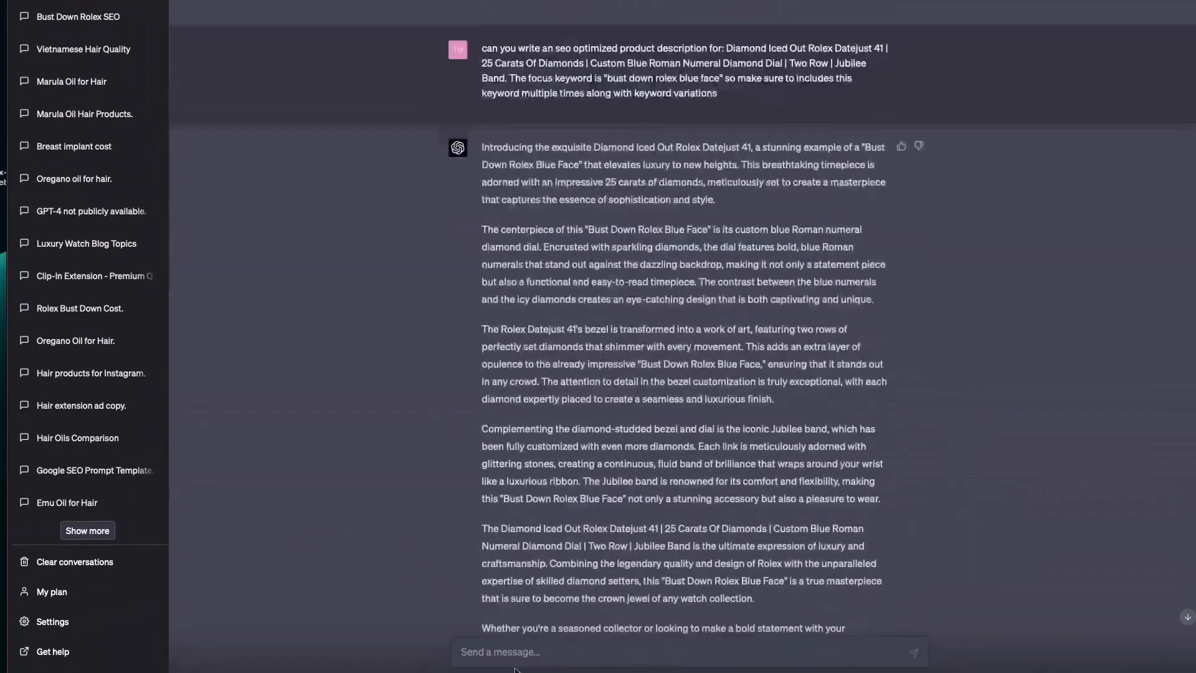
click(510, 656)
key(ctrl+v)
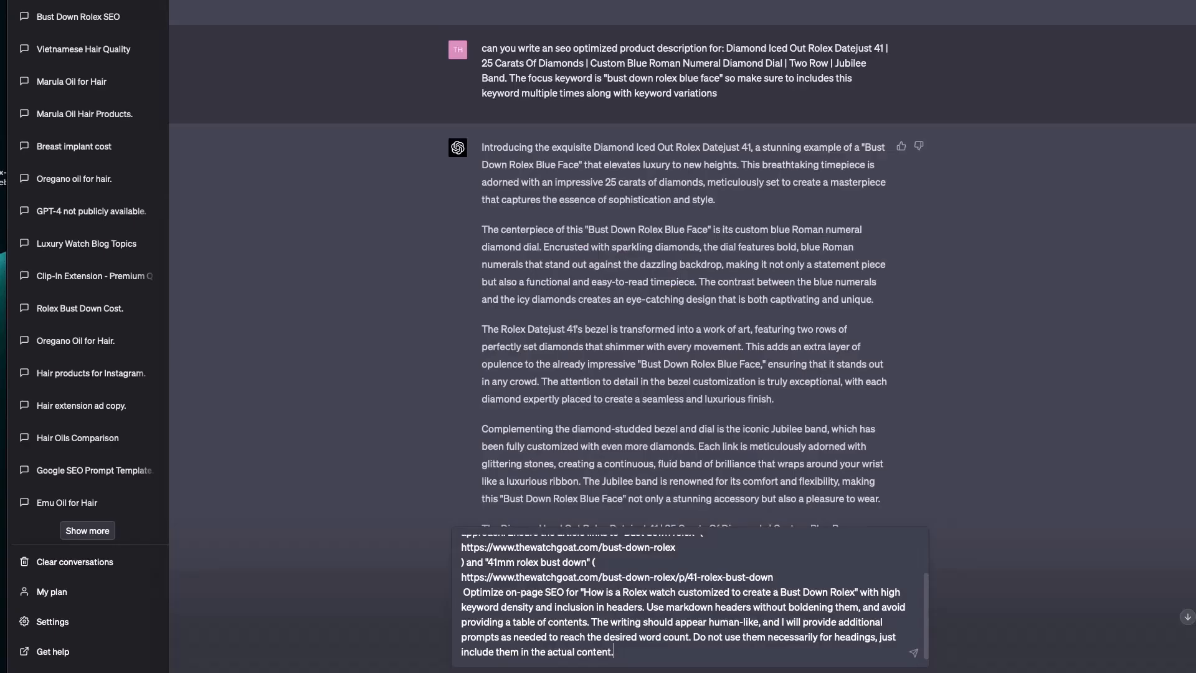
- Replace the article topic and the on-page SEO keyword in the draft prompt with "what is a bust down rolex"
scroll(636, 581, up, 1)
scroll(636, 581, up, 1)
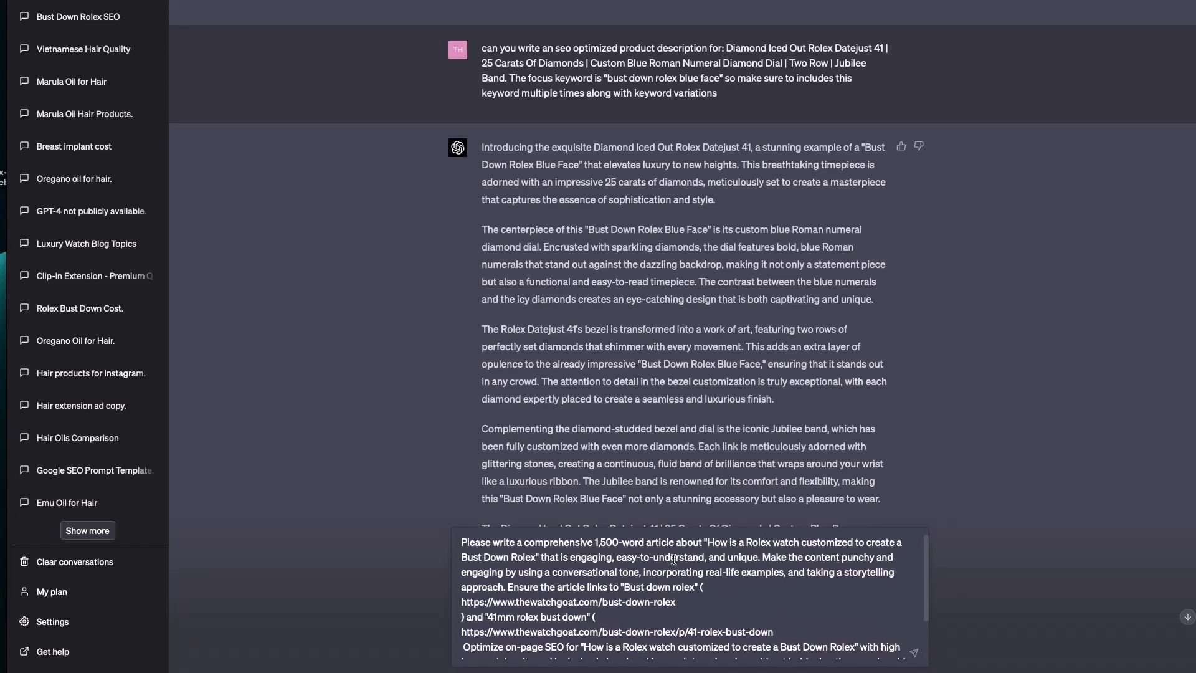
drag(707, 542, 533, 557)
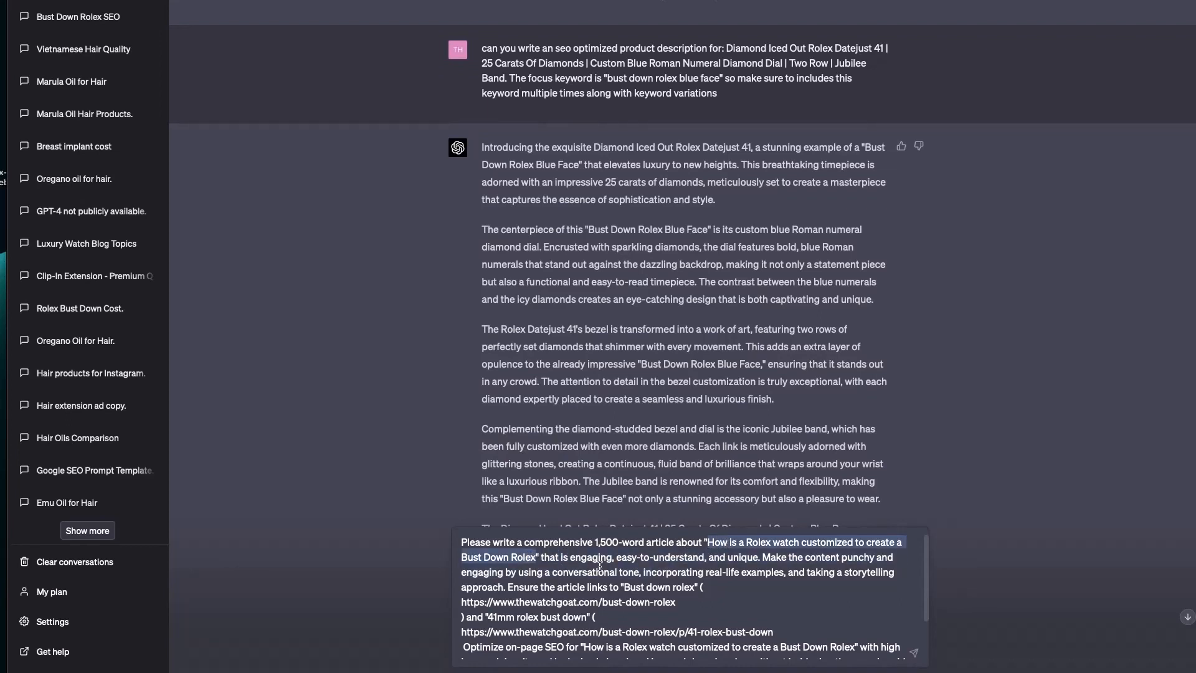
key(super+v)
scroll(653, 574, down, 2)
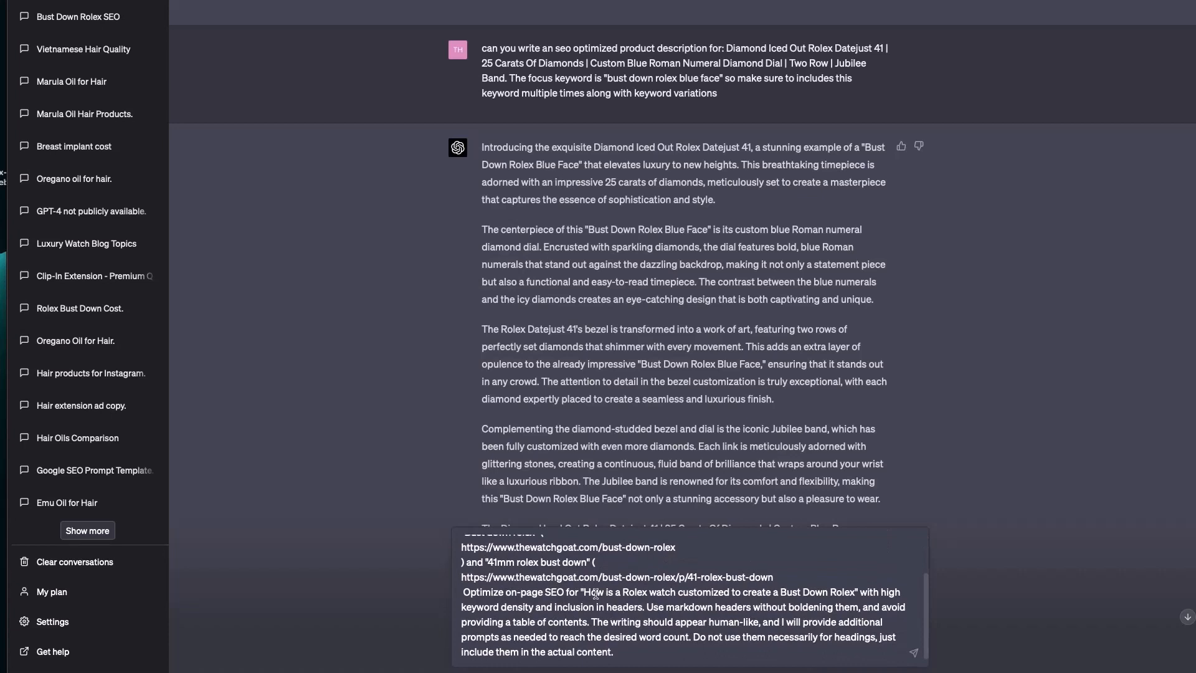
drag(584, 594, 849, 592)
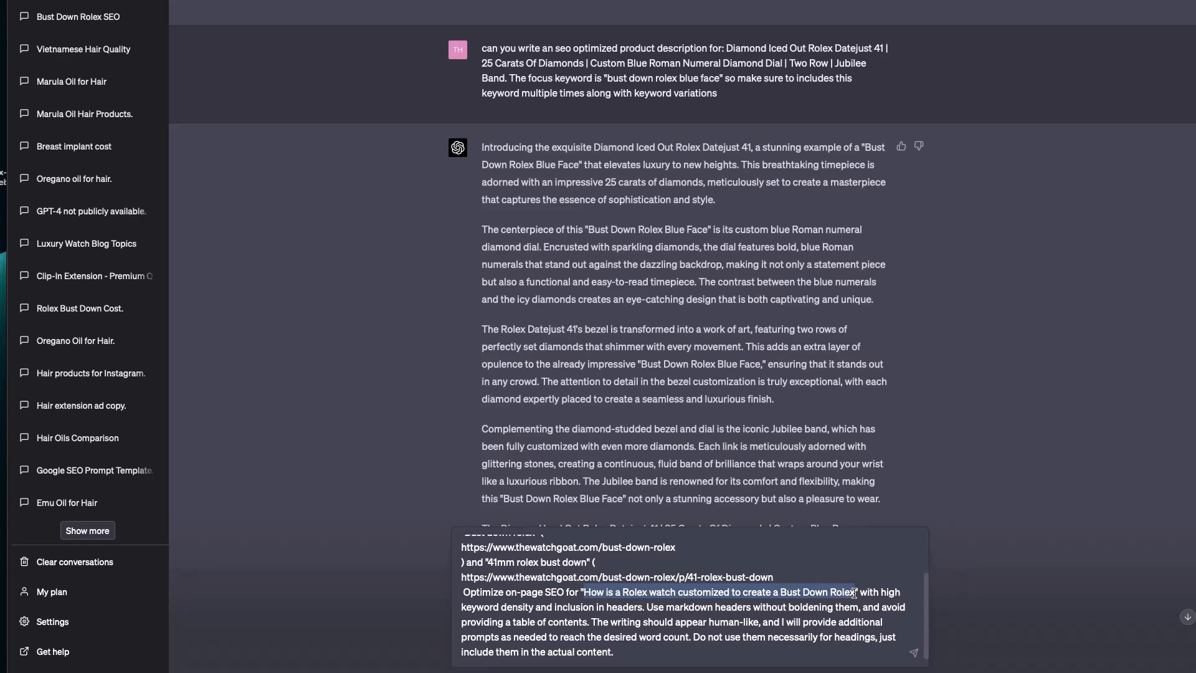
key(super+v)
scroll(648, 573, up, 2)
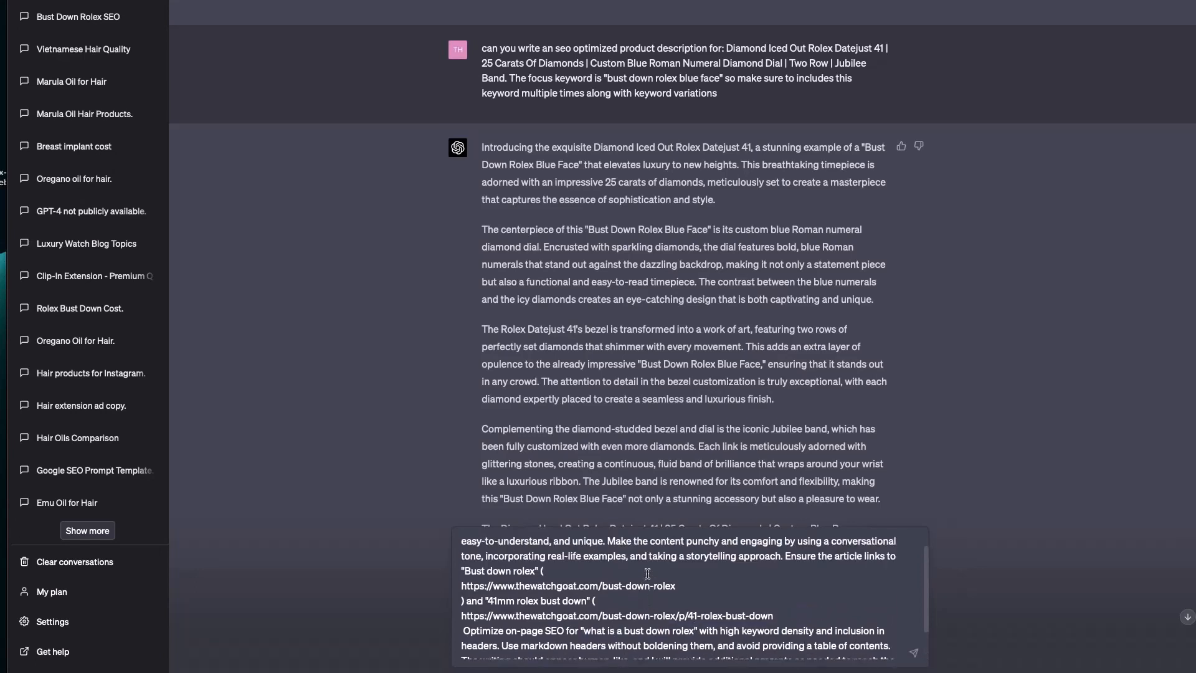
scroll(648, 573, down, 2)
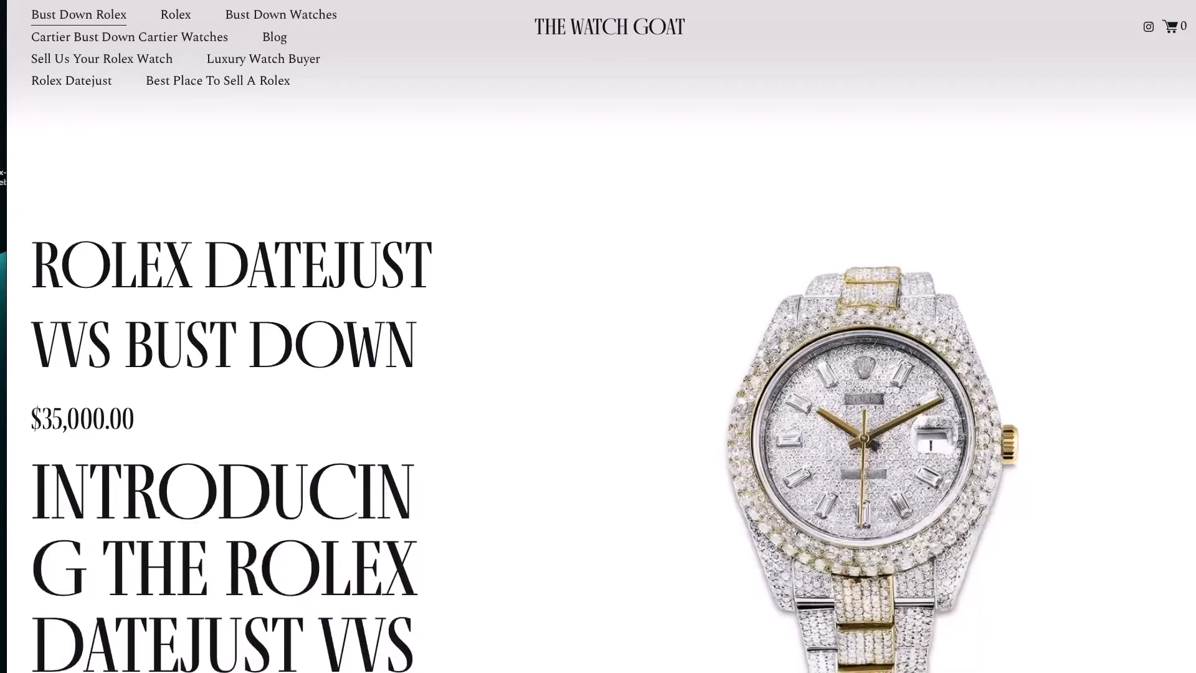
key(super+l)
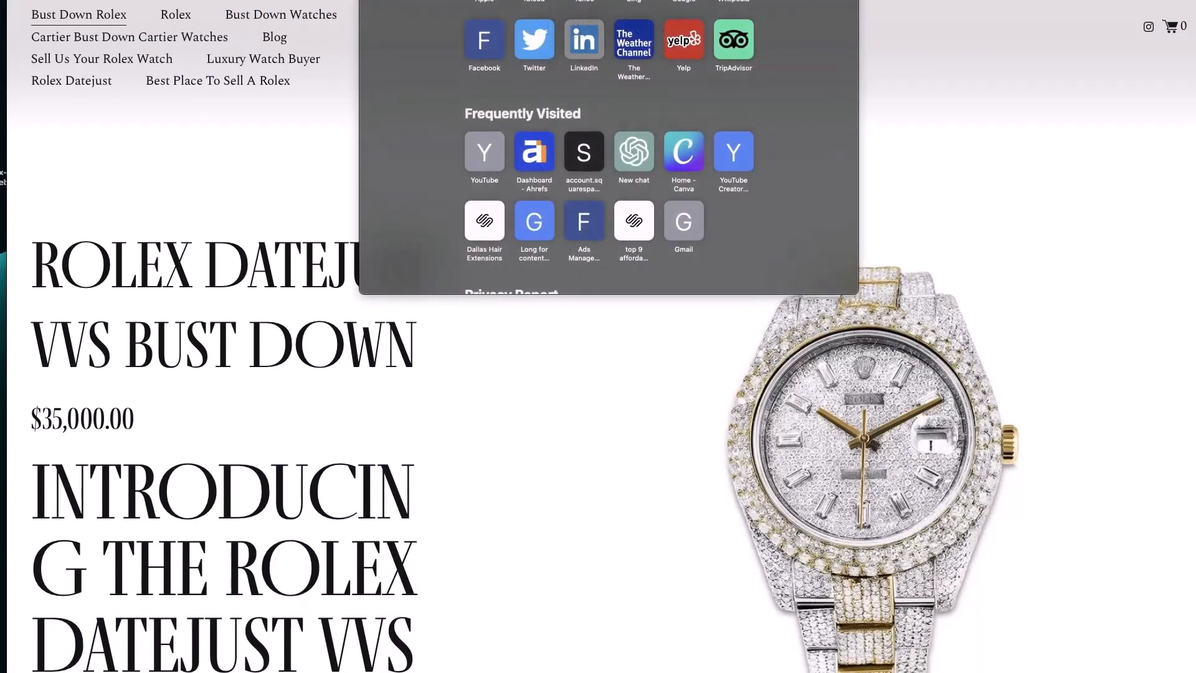
key(Escape)
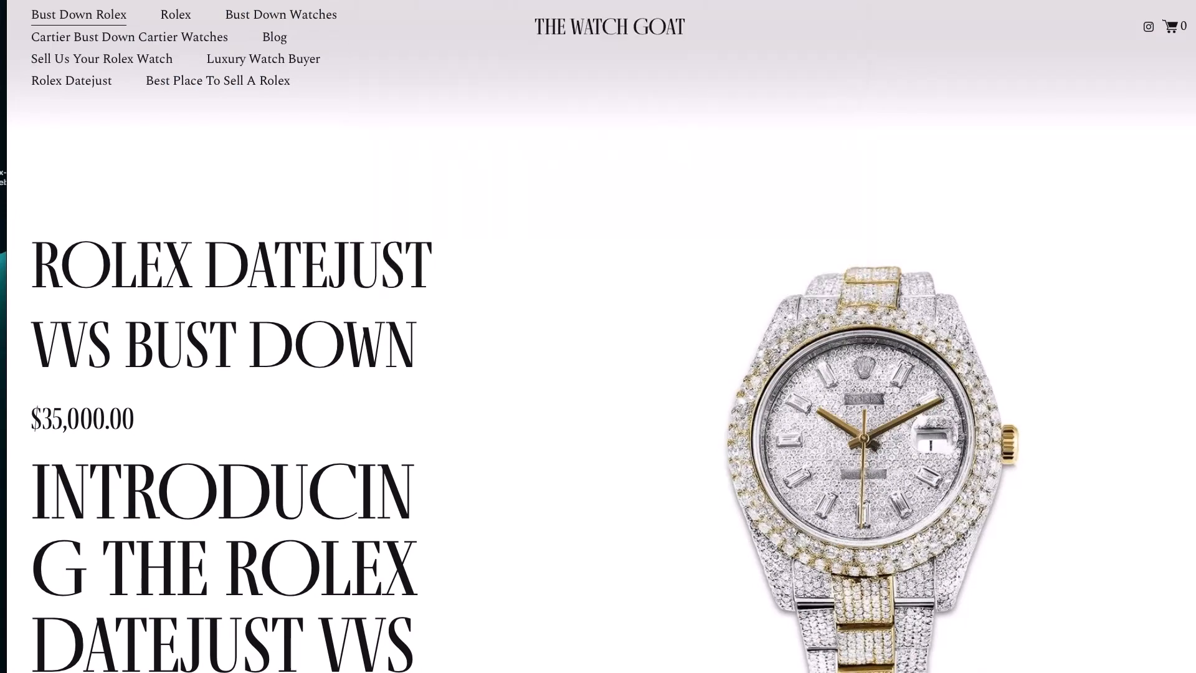
key(ctrl+Tab)
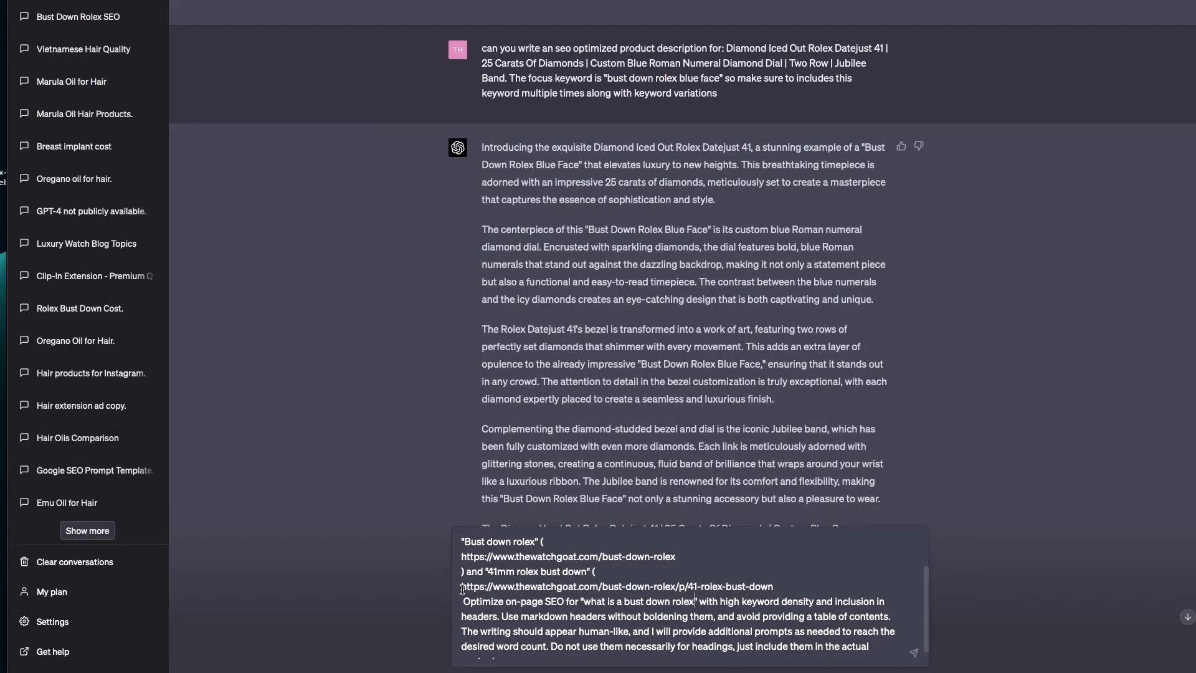
drag(461, 589, 771, 589)
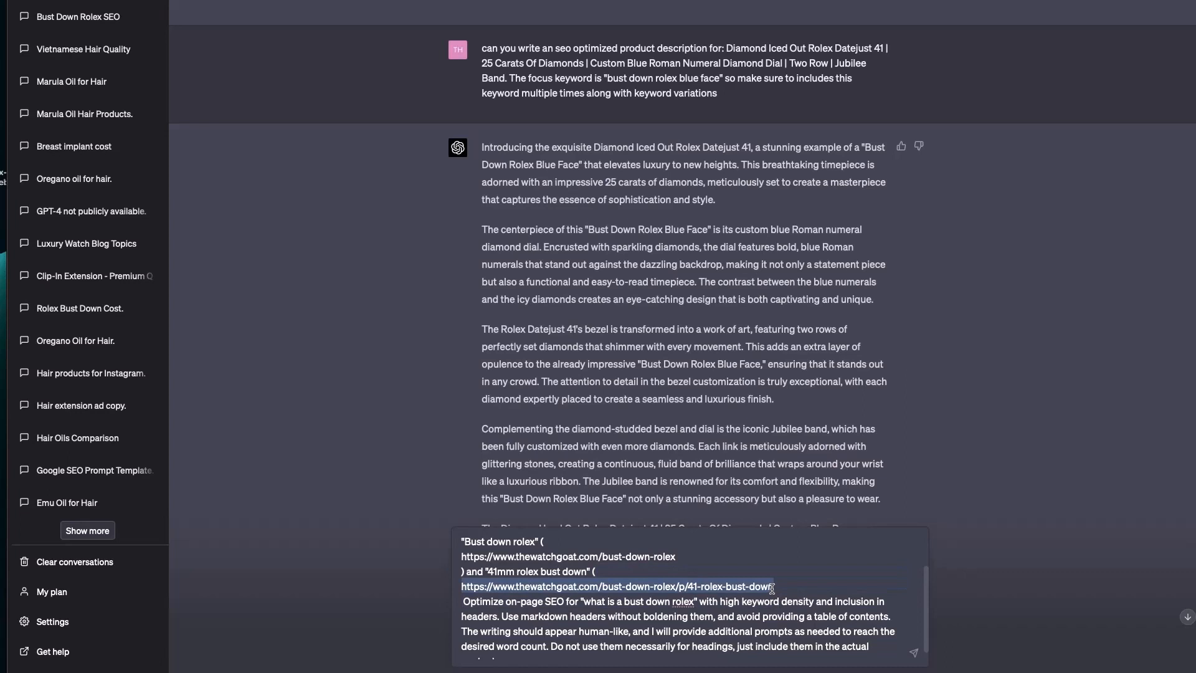
key(ctrl+v)
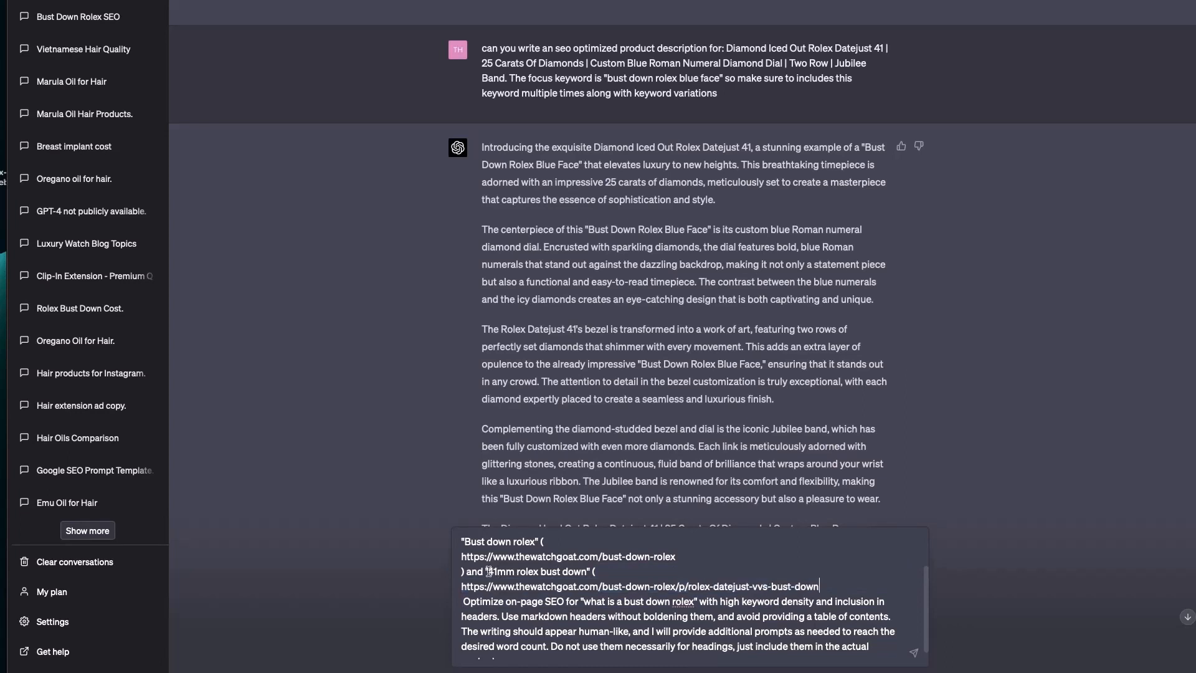
- Change the prompt's link texts to "Rolex Datejust vvs bust down" for the product link and "Bust down rolex watch" for the category link
drag(489, 571, 589, 570)
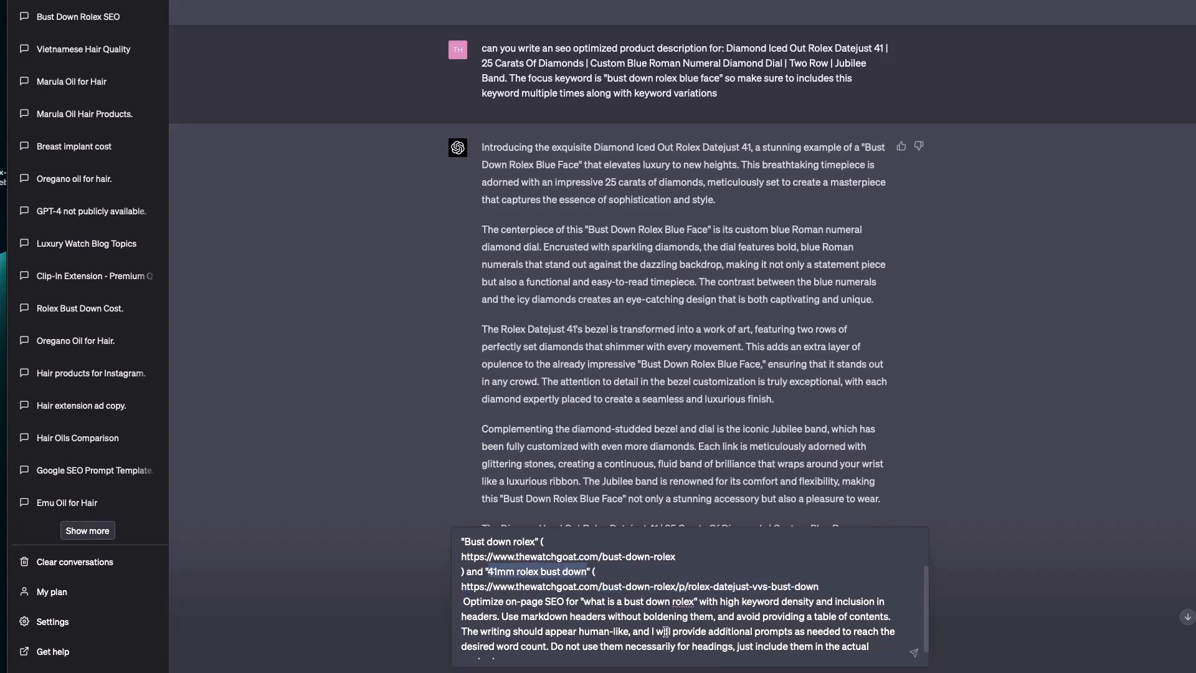
text(rolex ) and "Rolex Dat)
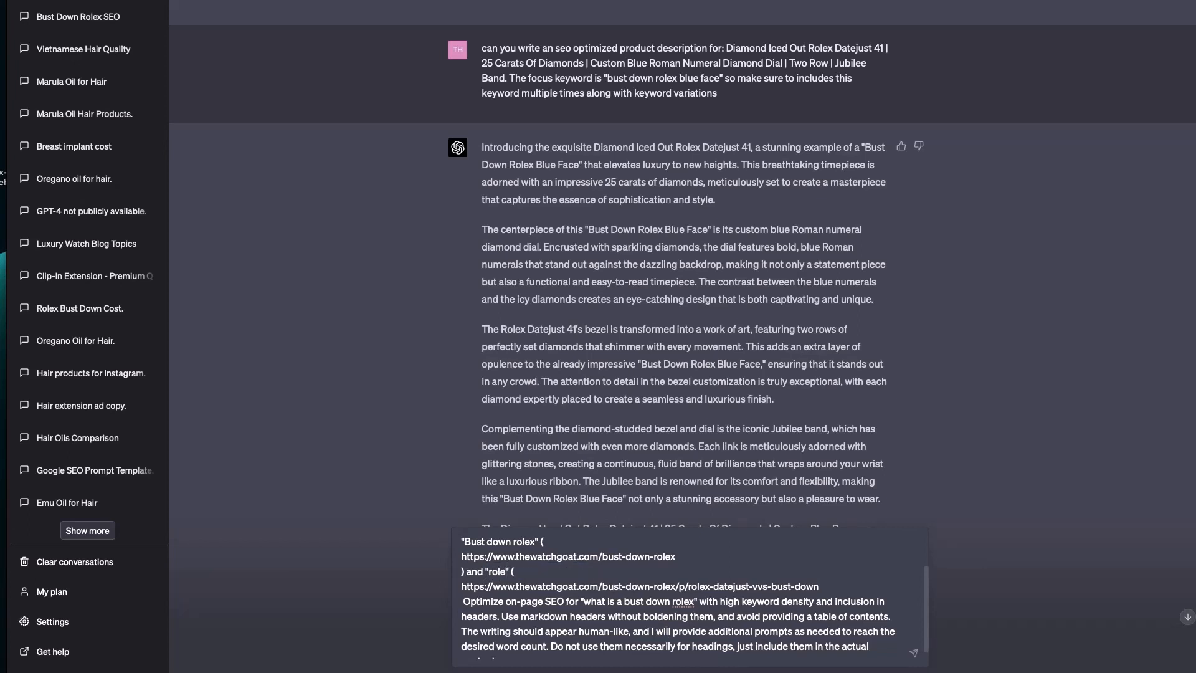
text(ejust vvs bust down" ( https://www.thewatch)
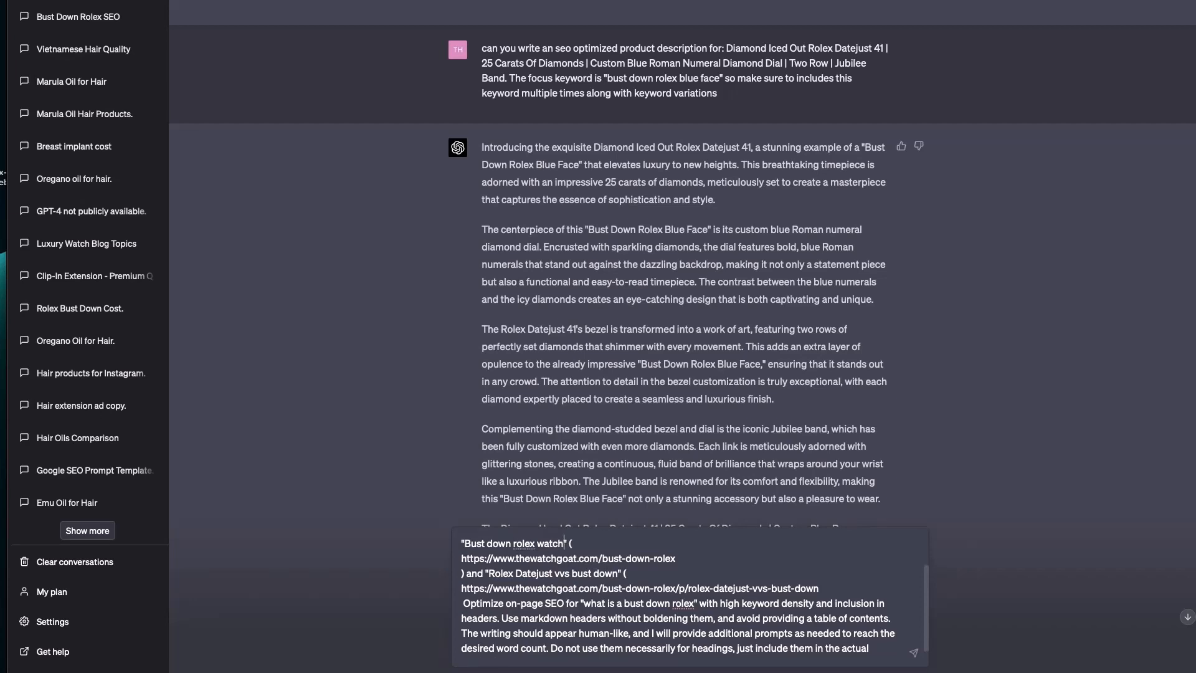
scroll(617, 580, up, 2)
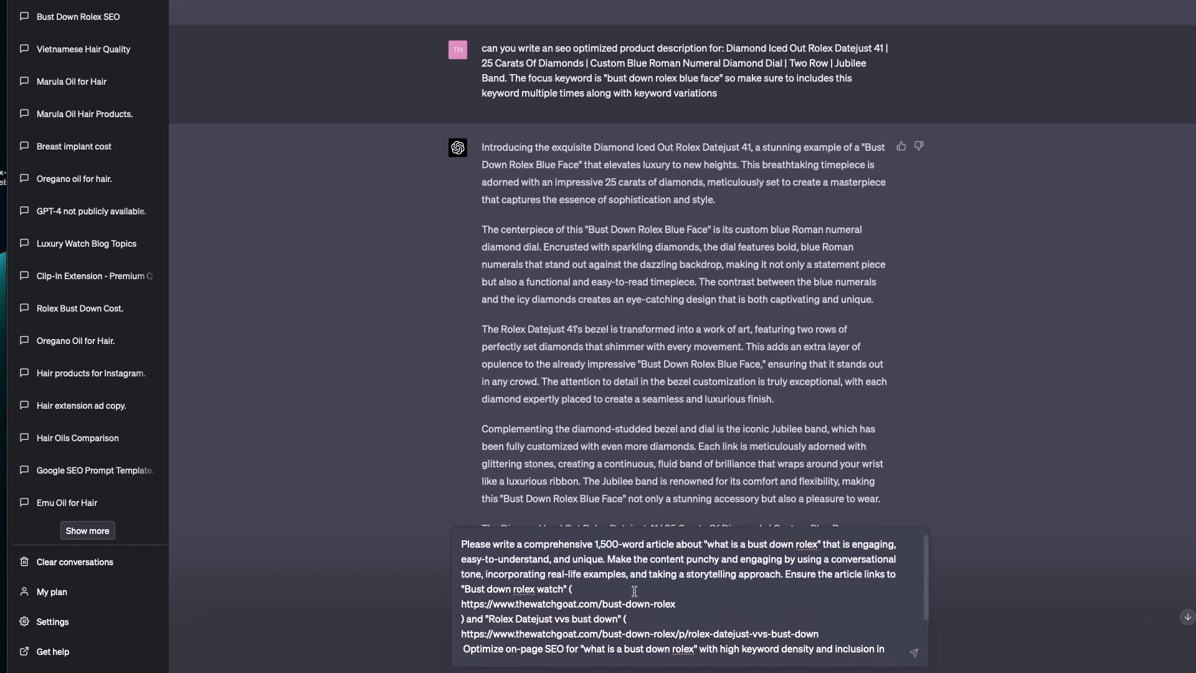
- Submit the finished article prompt to ChatGPT
scroll(643, 602, down, 3)
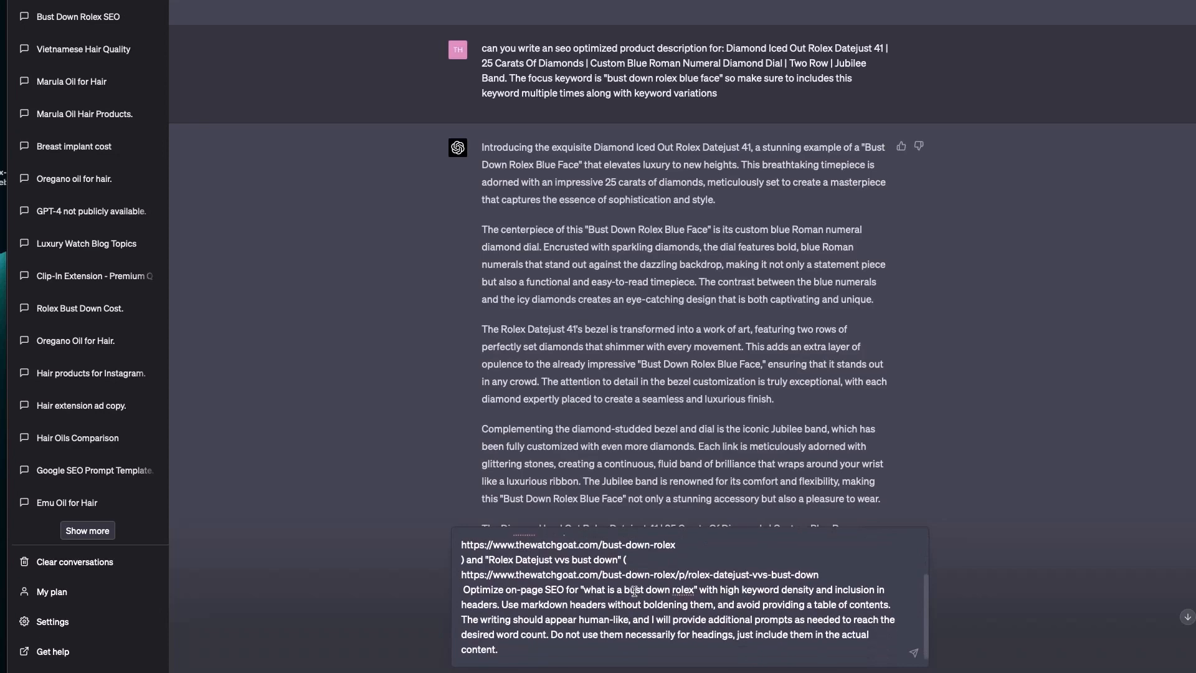
click(914, 652)
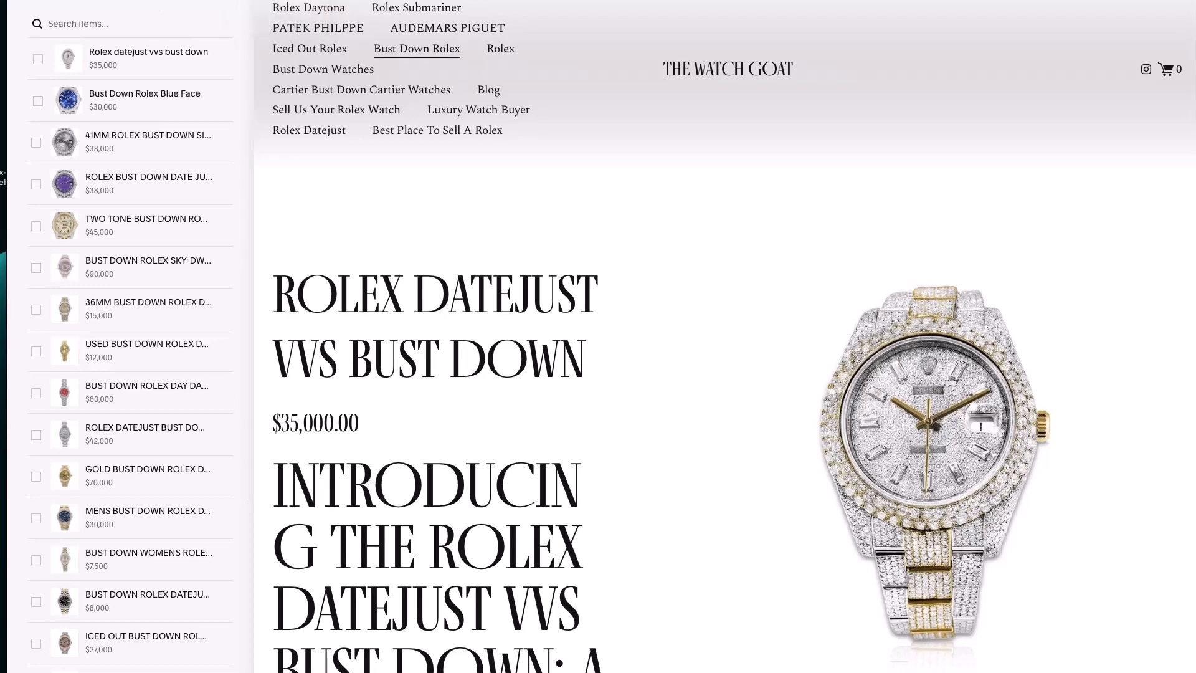
- Switch to the Squarespace site, open the Blog page and create a new blog post
click(71, 1)
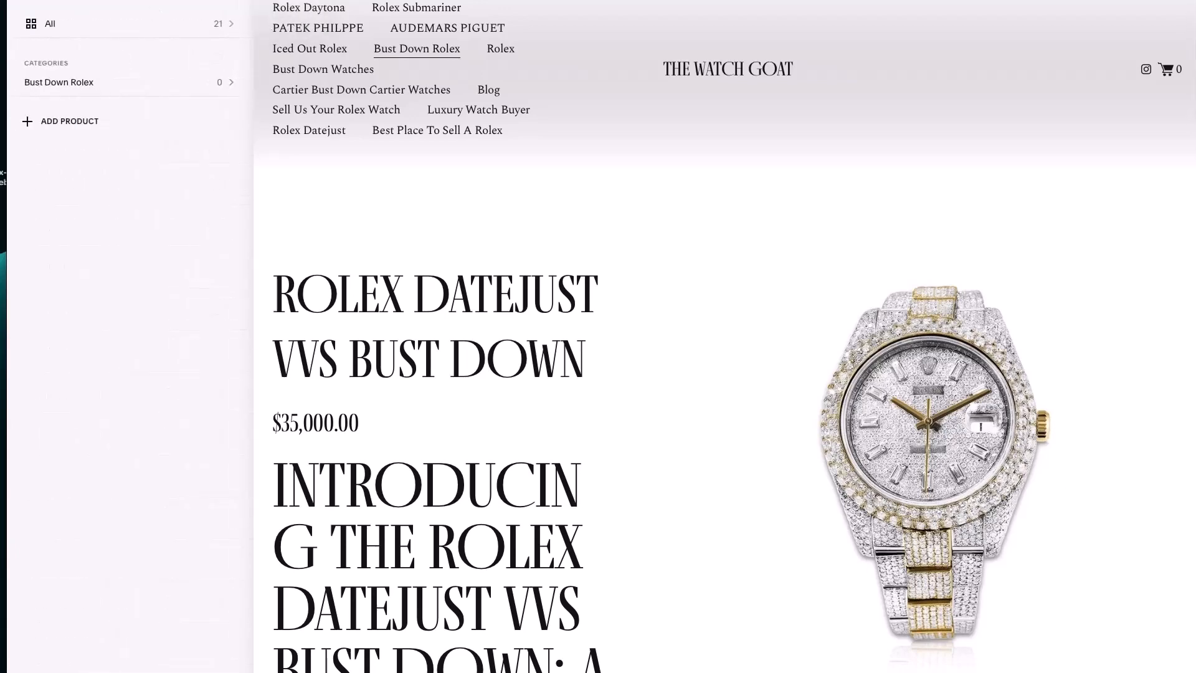
click(29, 2)
scroll(77, 348, down, 1)
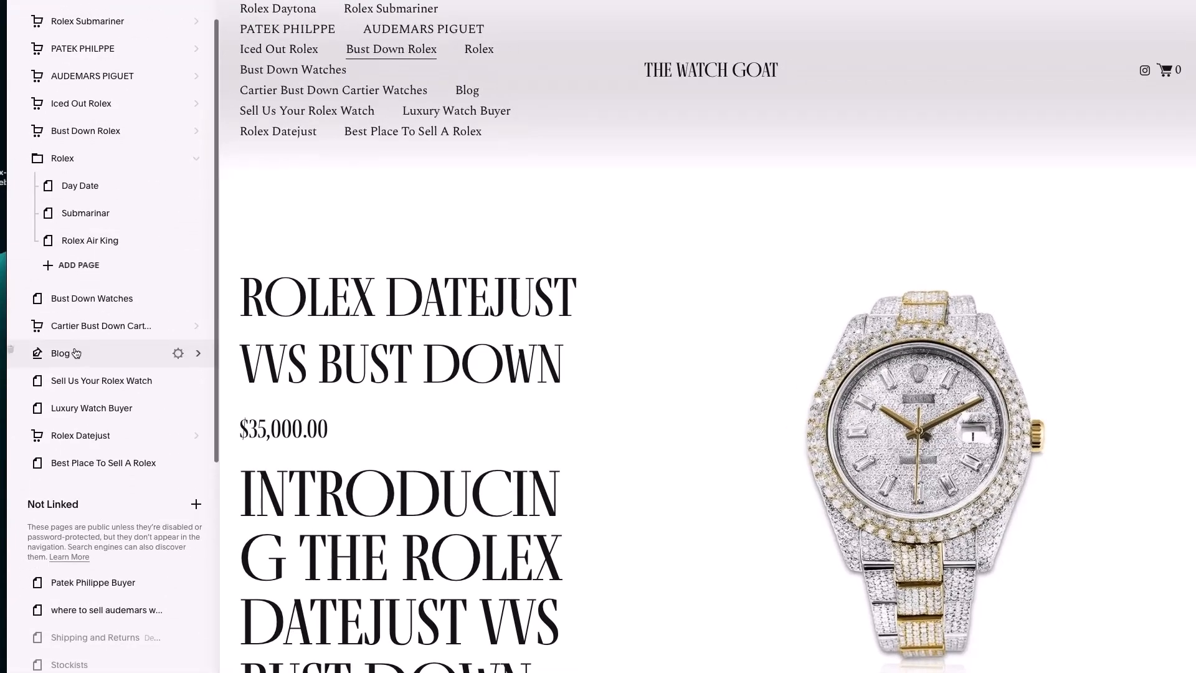
click(76, 354)
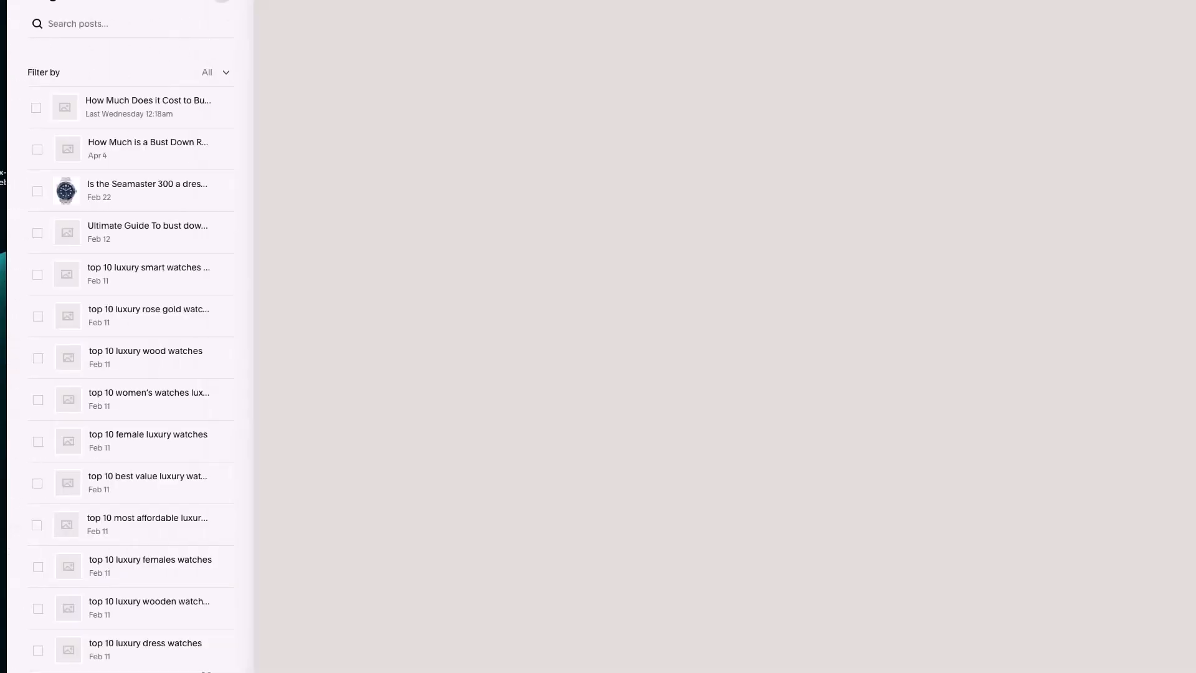
click(221, 1)
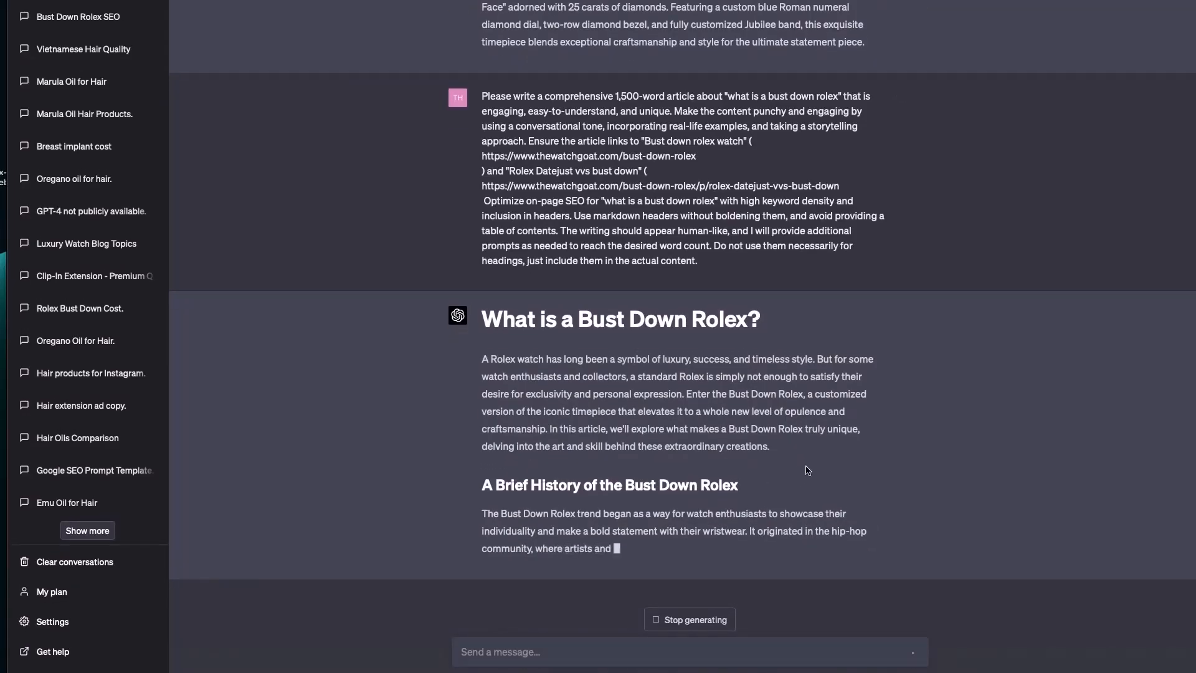
- Copy the article's main heading and introductory paragraph from ChatGPT into the body of the new post
drag(797, 474, 474, 310)
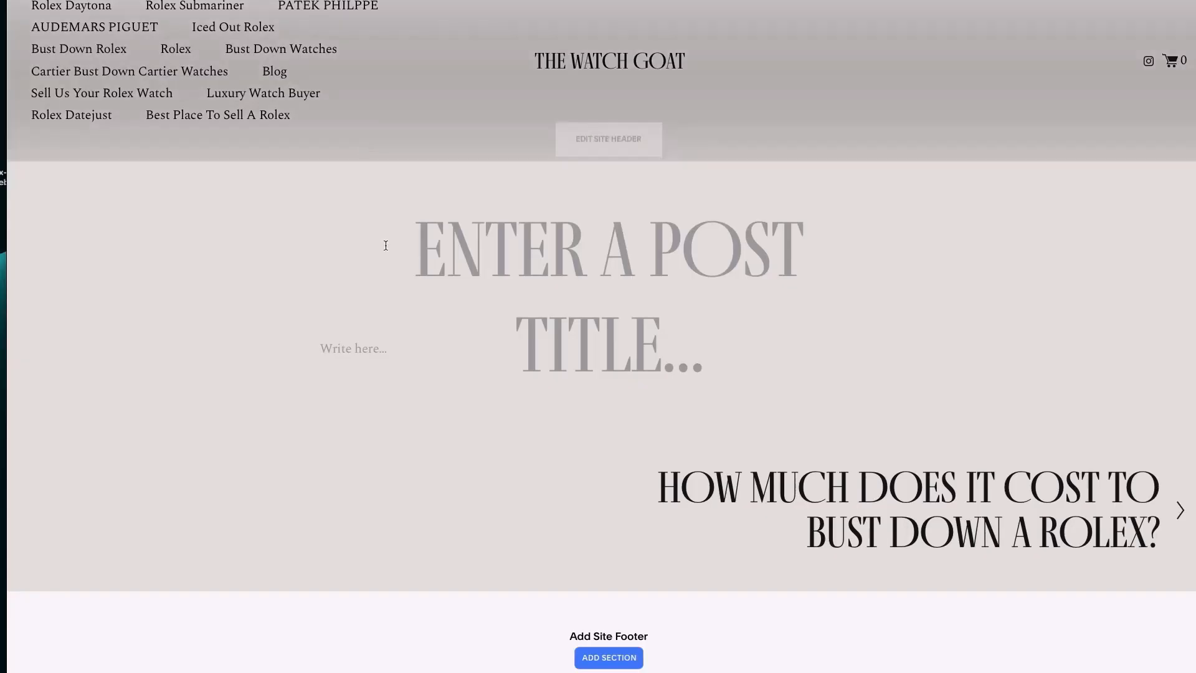
click(420, 353)
text(WHAT IS A BUST DOWN ROLEX? A Rolex watch has long been a symbol of luxury, success, and timeless style. But for some watch enthusiasts and collectors, a standard Rolex is simply not enough to satisfy their desire for exclusivity and personal expression. Enter the Bust Down Rolex, a customized version of the iconic timepiece that elevates it to a whole new level of opulence and craftsmanship. In this article, we'll explore what makes a Bust Down Rolex truly unique, delving into the art and skill behind these extraordinary creations.)
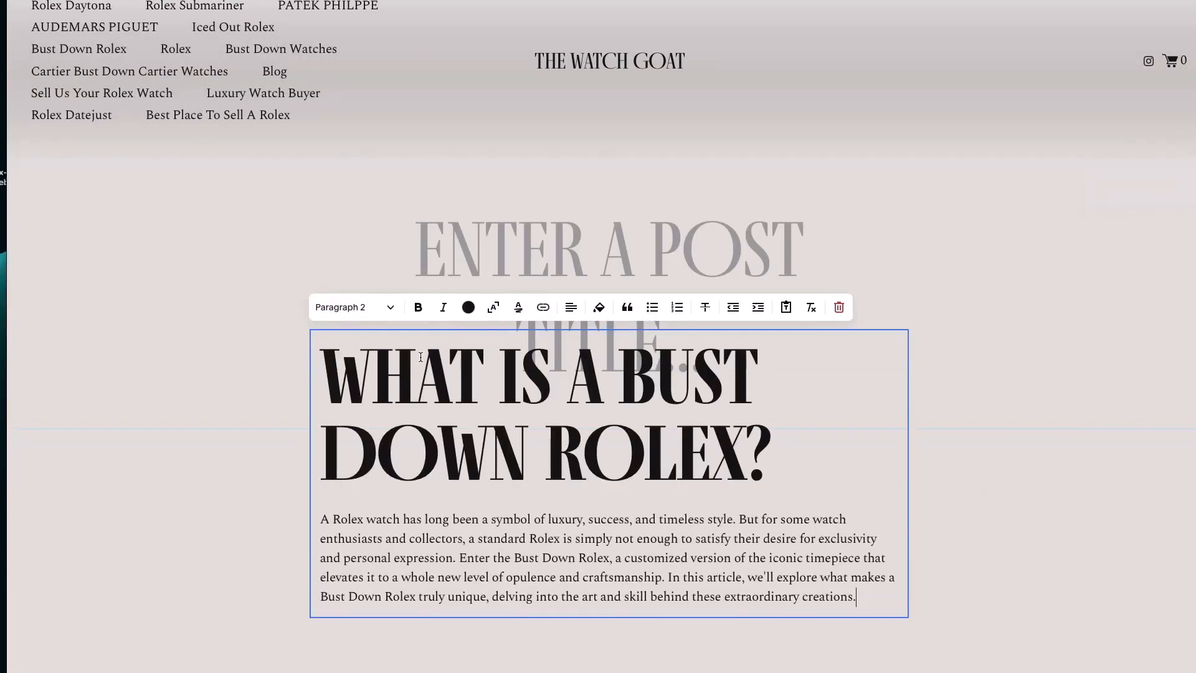
- Copy the body heading "What is a Bust Down Rolex?" into the post title
drag(782, 454, 443, 300)
key(ctrl+c)
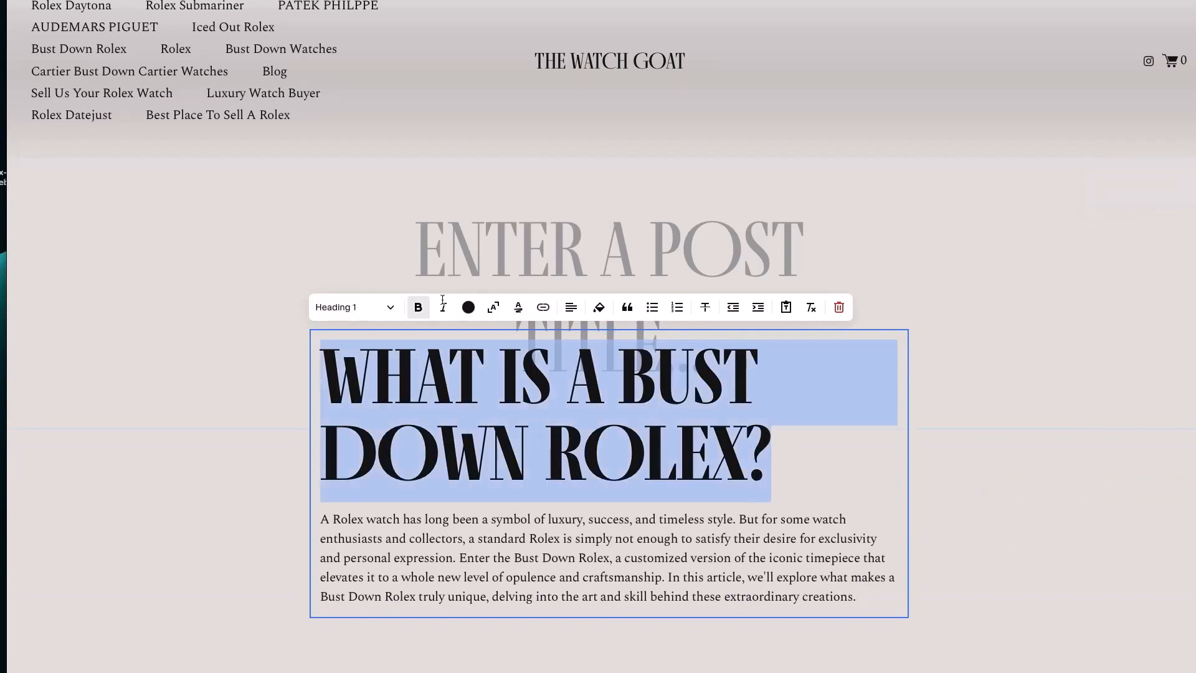
click(488, 196)
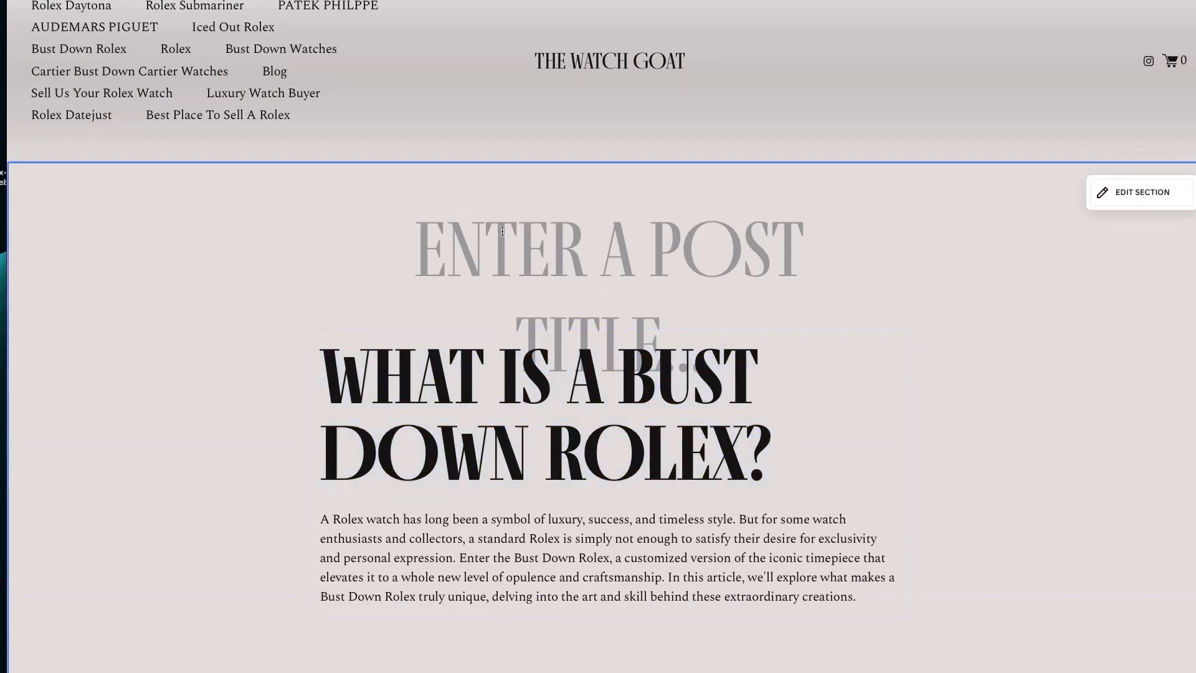
click(502, 232)
key(ctrl+v)
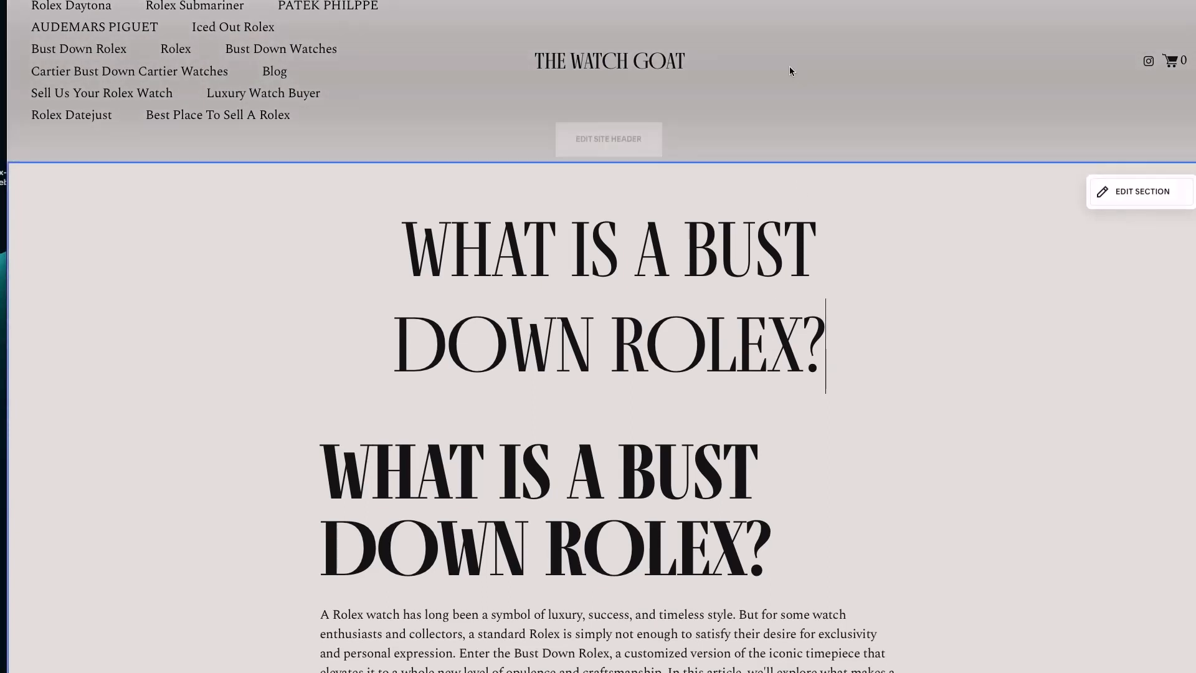
- Copy the article sections from "A Brief History of the Bust Down Rolex" through "The Value and Appeal of a Bust Down Rolex" into the post body
key(ctrl+Tab)
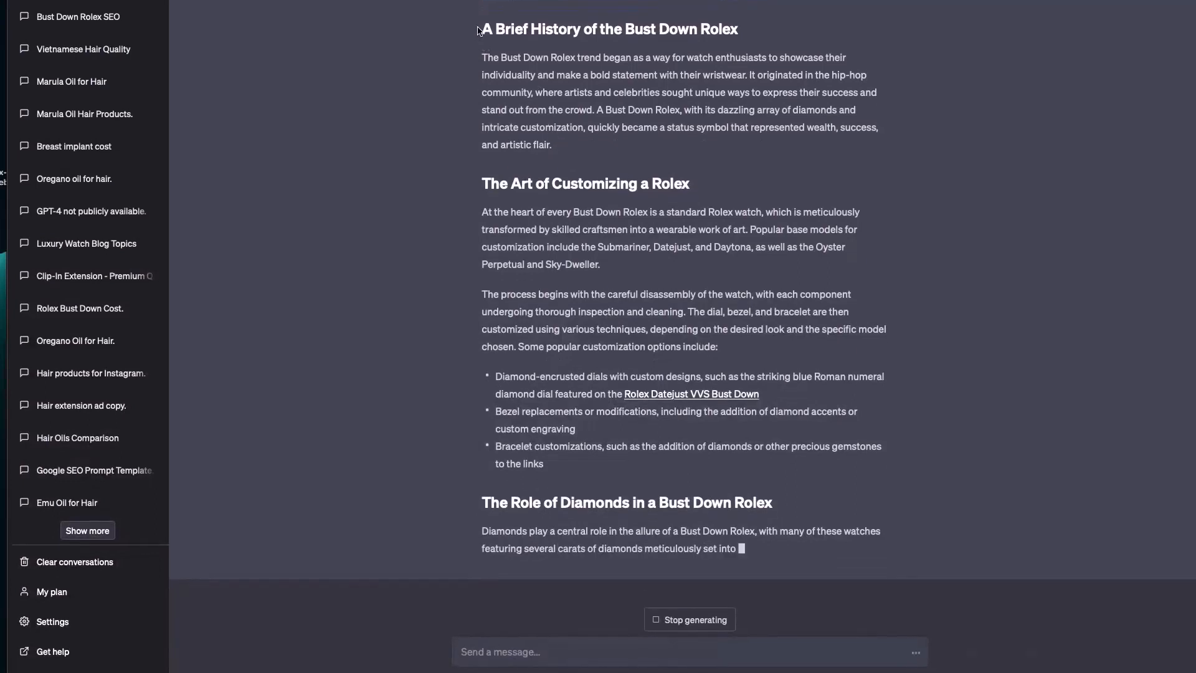
drag(480, 29, 805, 395)
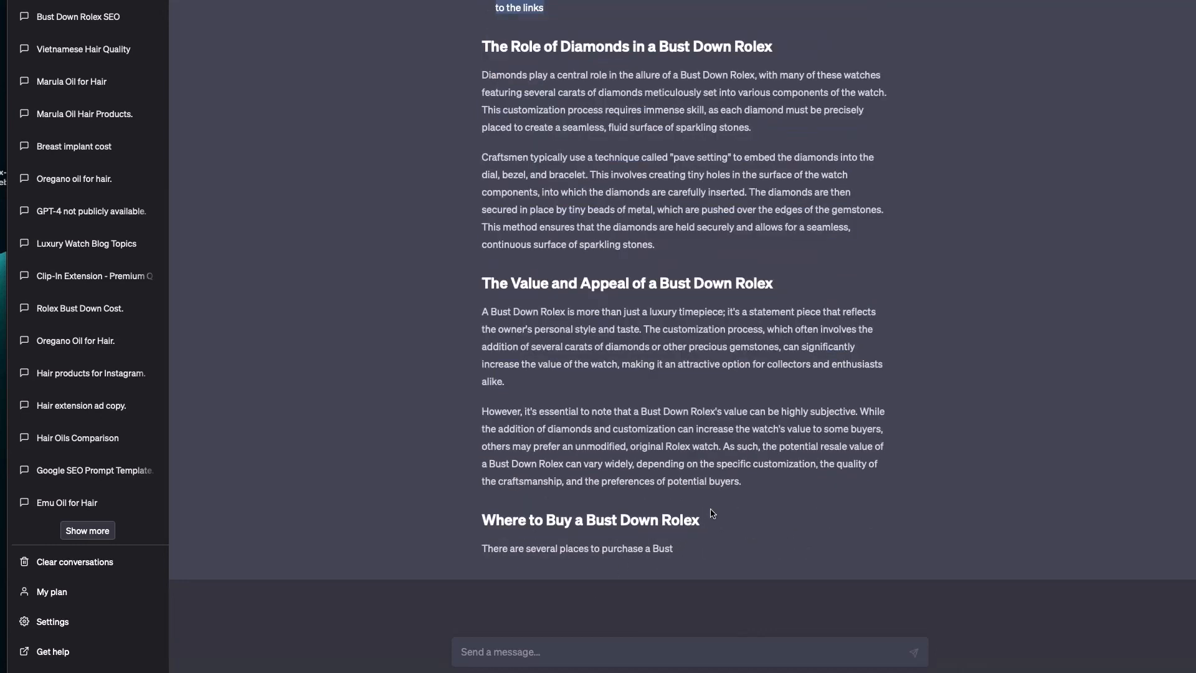
drag(744, 485, 482, 48)
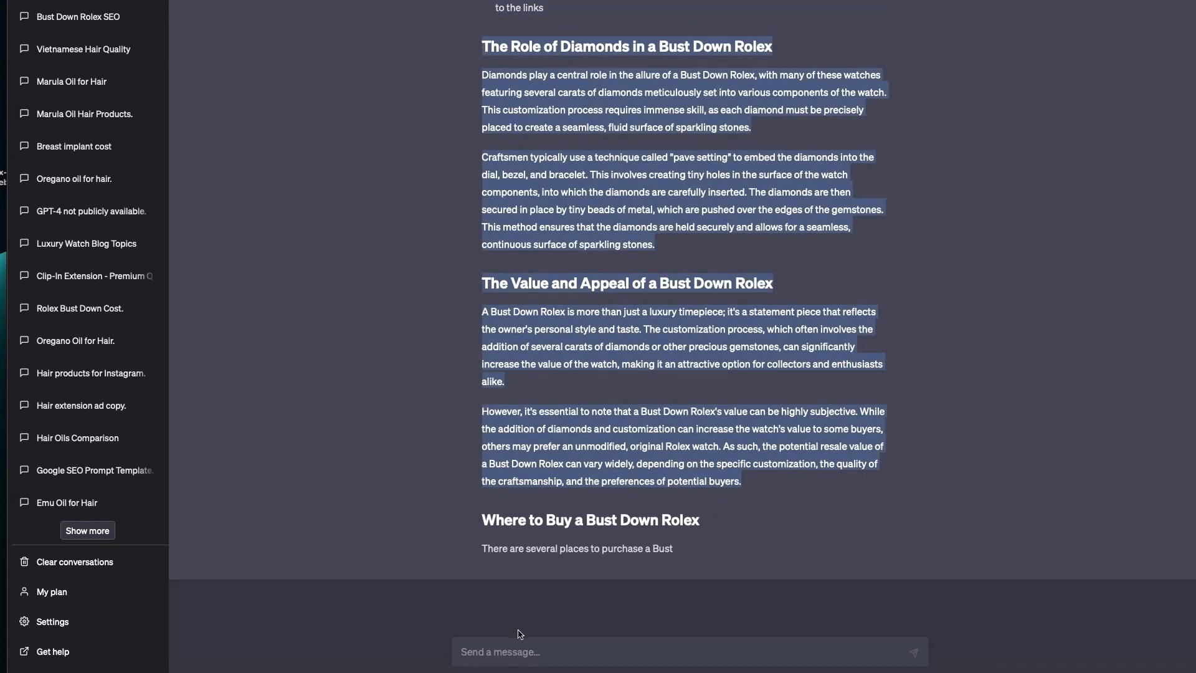
- Send ChatGPT the message "continue" to get the rest of the article
click(517, 655)
text(continue)
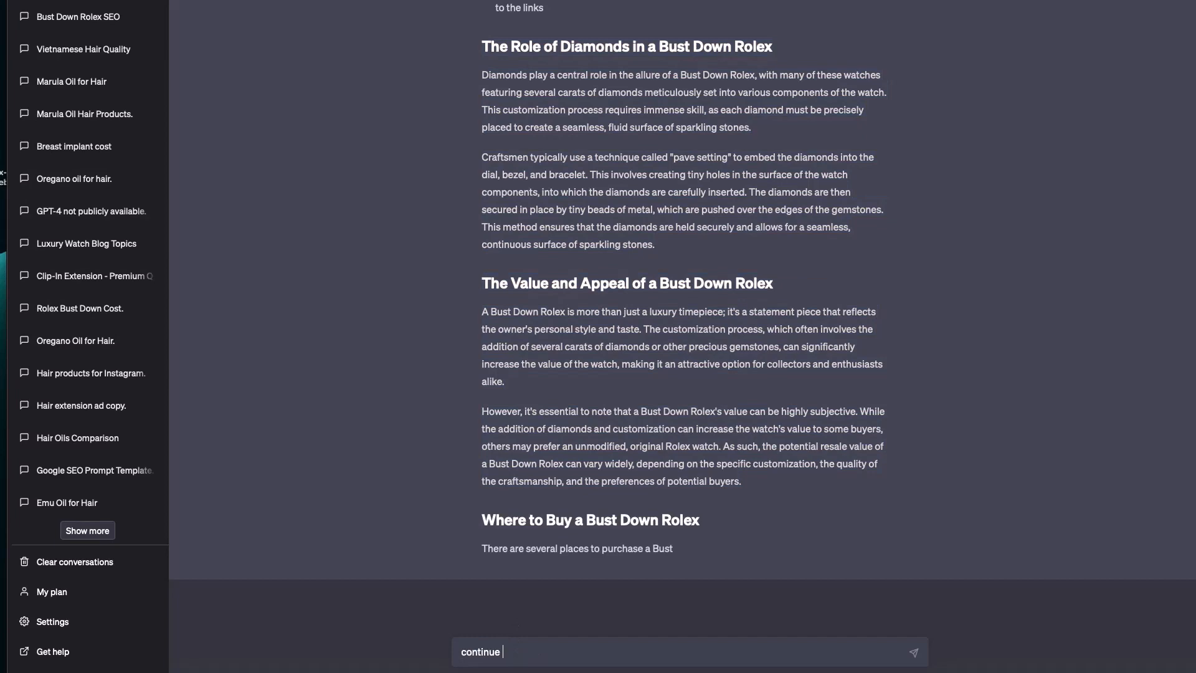
key(Return)
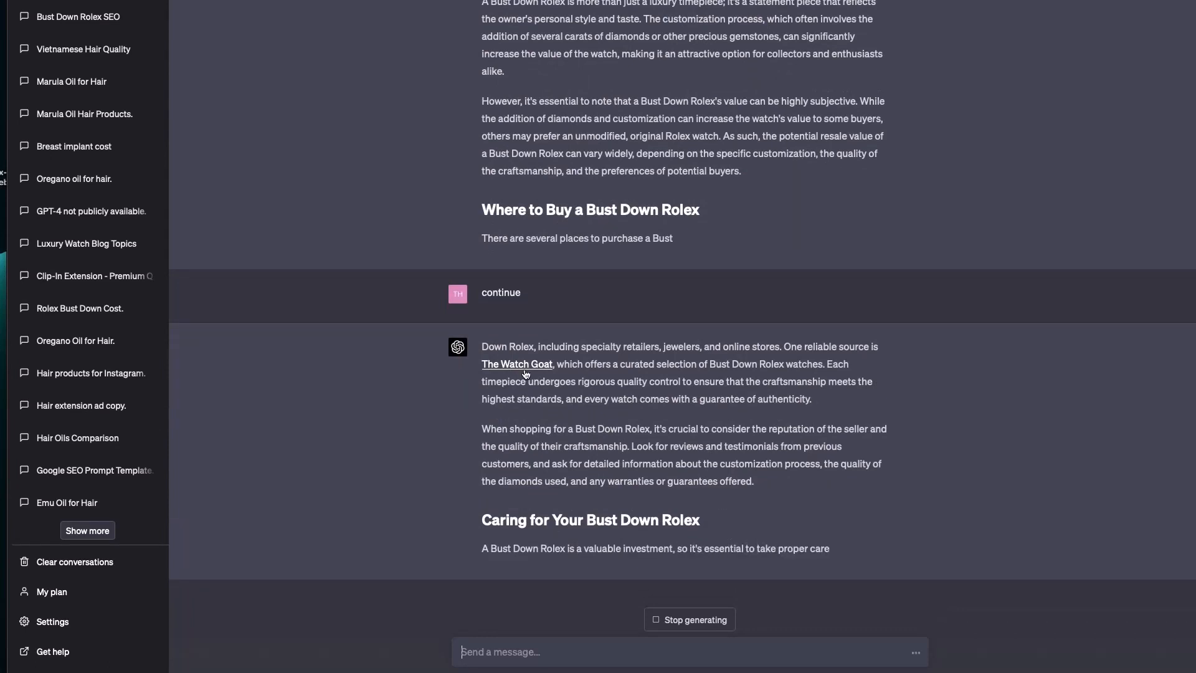
- Append ChatGPT's two paragraphs on where to buy a bust down Rolex to the post and check the link on "The Watch Goat"
drag(774, 466, 472, 328)
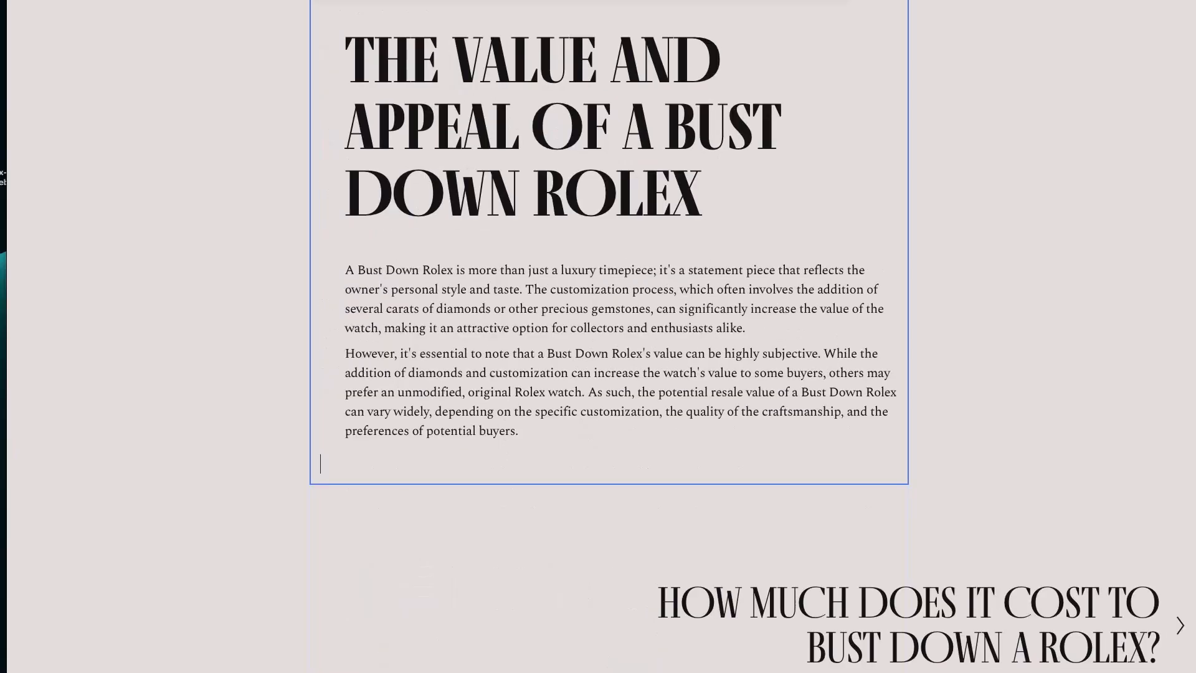
text(Down Rolex, including specialty retailers, jewelers, and online stores. One reliable source is The Watch Goat, which offers a curated selection of Bust Down Rolex watches. Each timepiece undergoes rigorous quality control to ensure that the craftsmanship meets the highest standards, and every watch comes with a guarantee of authenticity. When shopping for a Bust Down Rolex, it's crucial to consider the reputation of the seller and the quality of their craftsmanship. Look for reviews and testimonials from previous customers, and ask for detailed information about the customization process, the quality of the diamonds used, and any warranties or guarantees offered.)
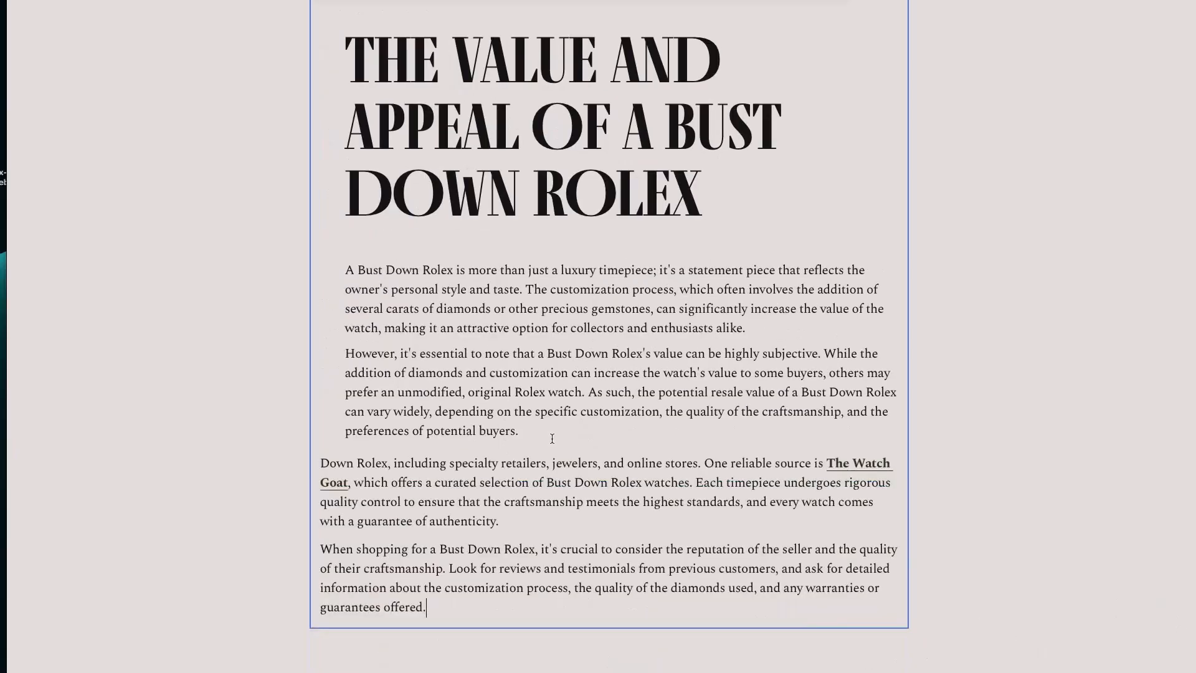
click(884, 461)
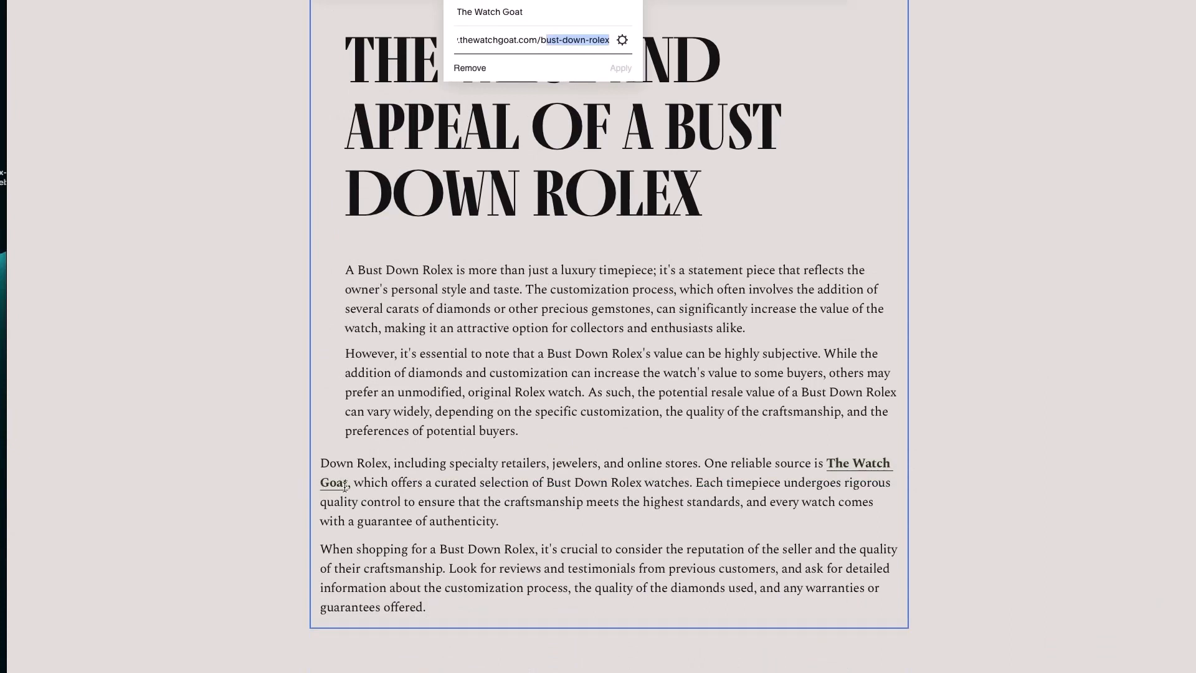
drag(344, 487, 832, 464)
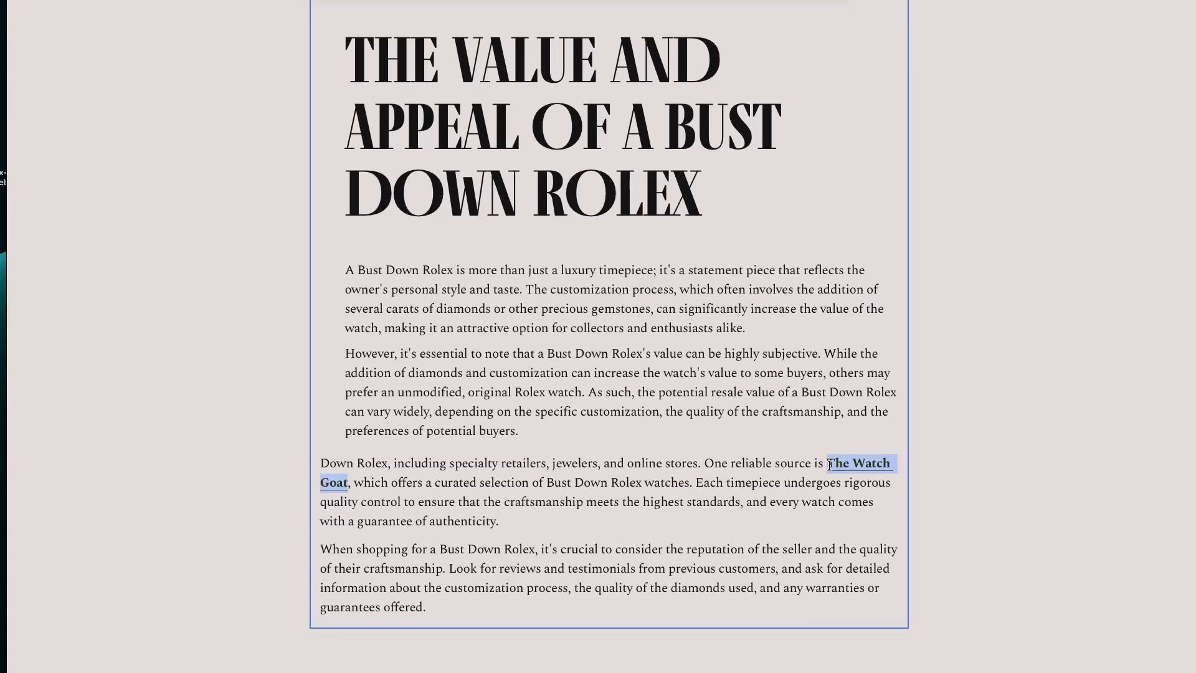
click(1127, 210)
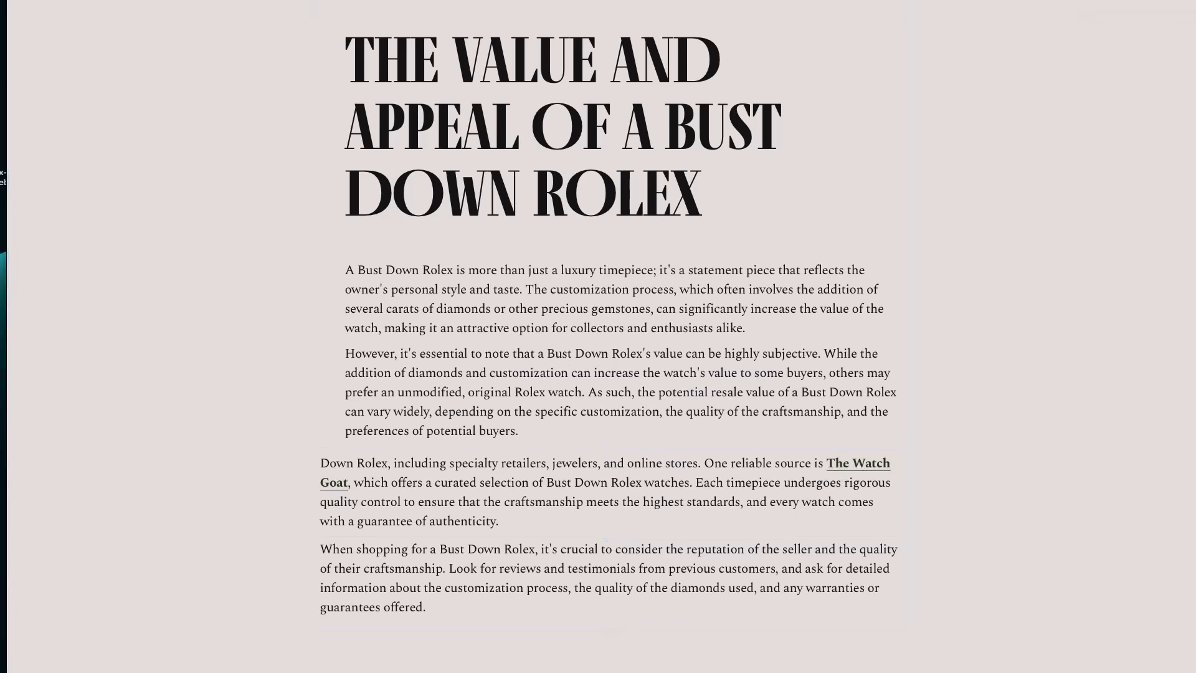
- Copy the "Caring for Your Bust Down Rolex" section with its four numbered tips from ChatGPT to the end of the post
click(455, 2)
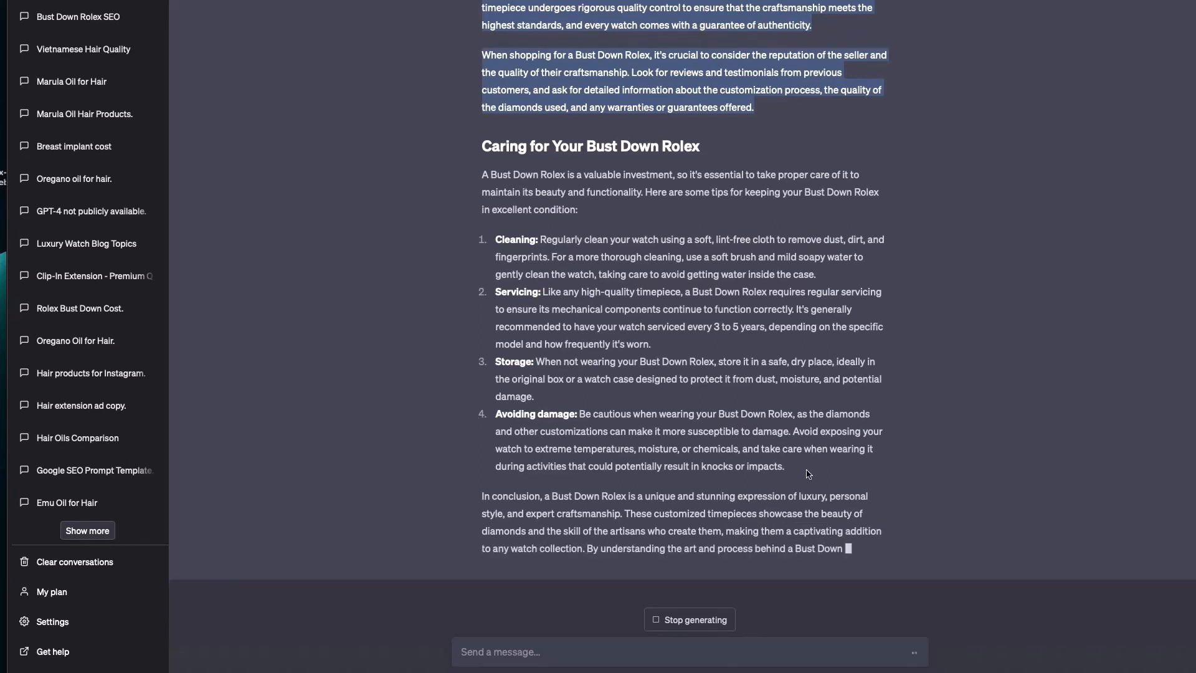
drag(808, 474, 477, 133)
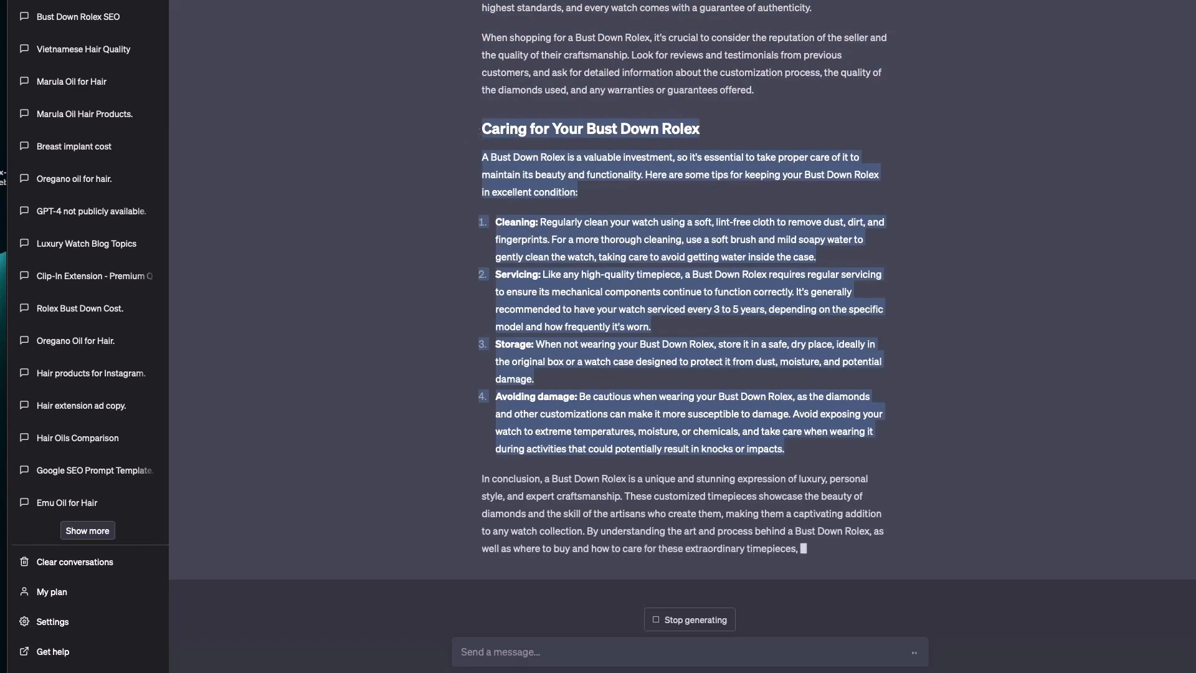
click(474, 1)
scroll(593, 370, down, 2)
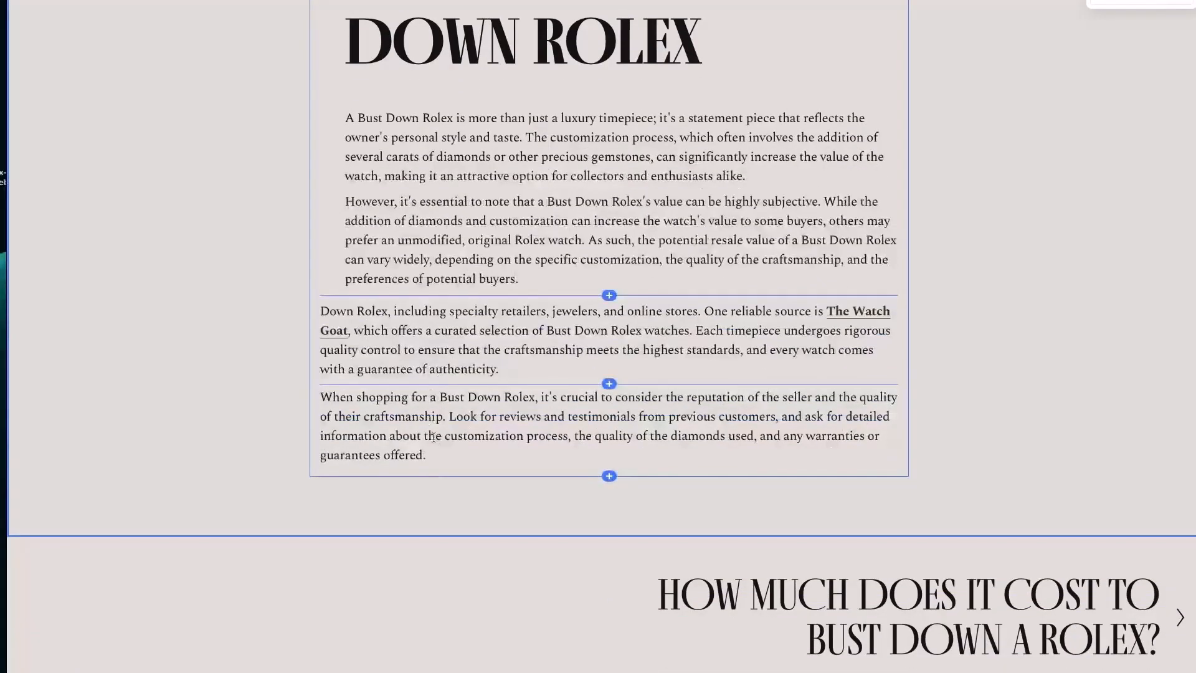
click(449, 456)
key(Return)
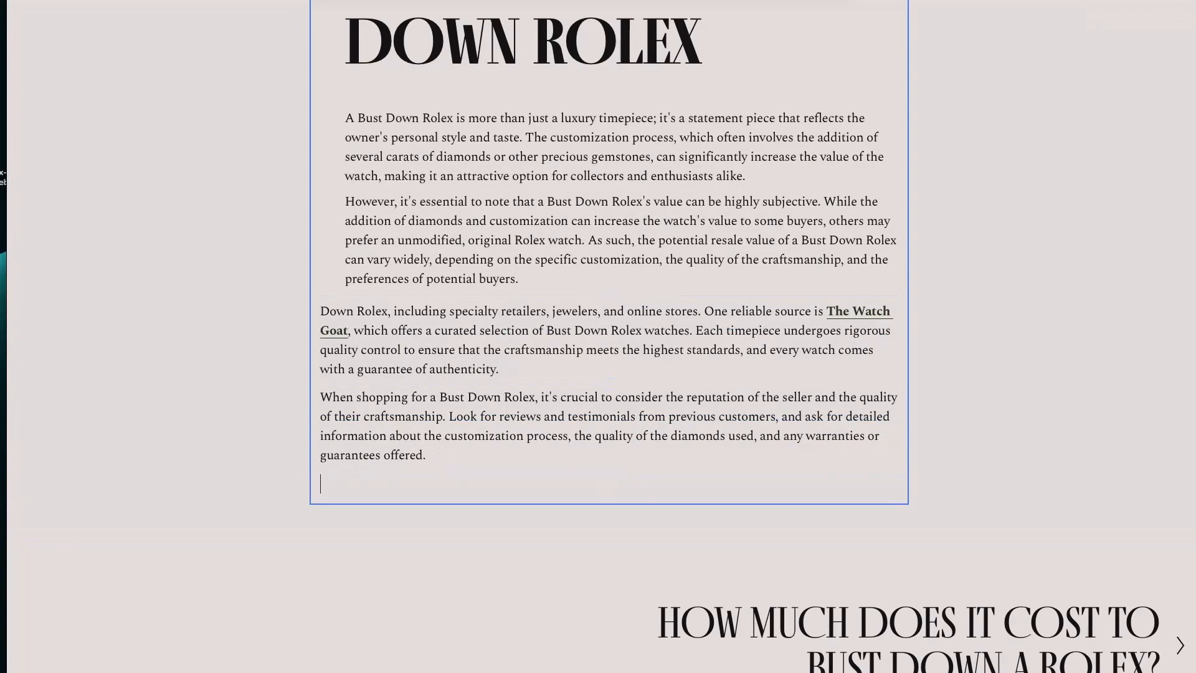
key(ctrl+v)
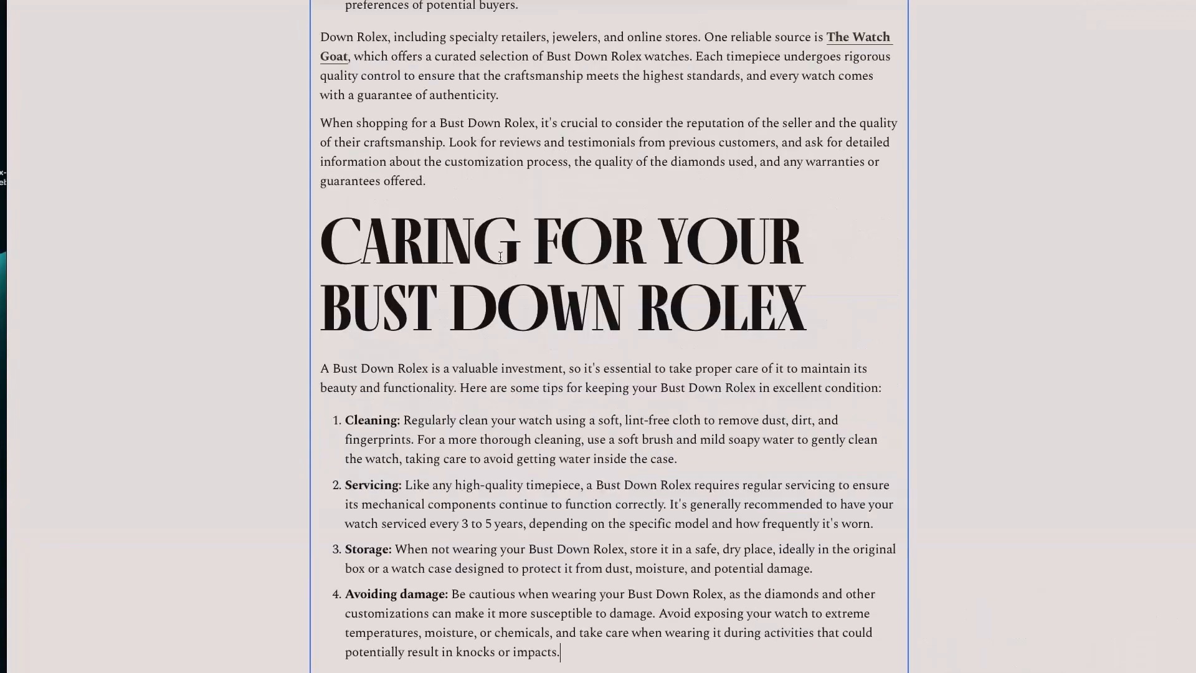
- Copy the concluding paragraph from ChatGPT and add it below the numbered care tips in the post
key(ctrl+Tab)
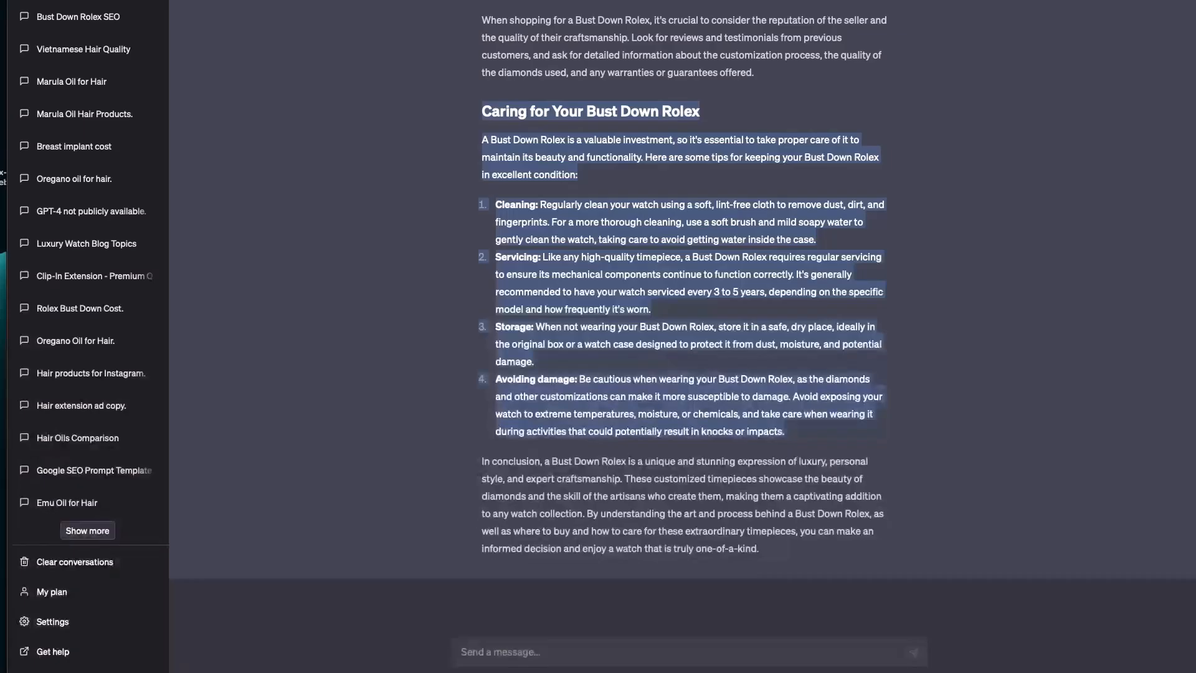
drag(778, 556, 479, 459)
key(ctrl+c)
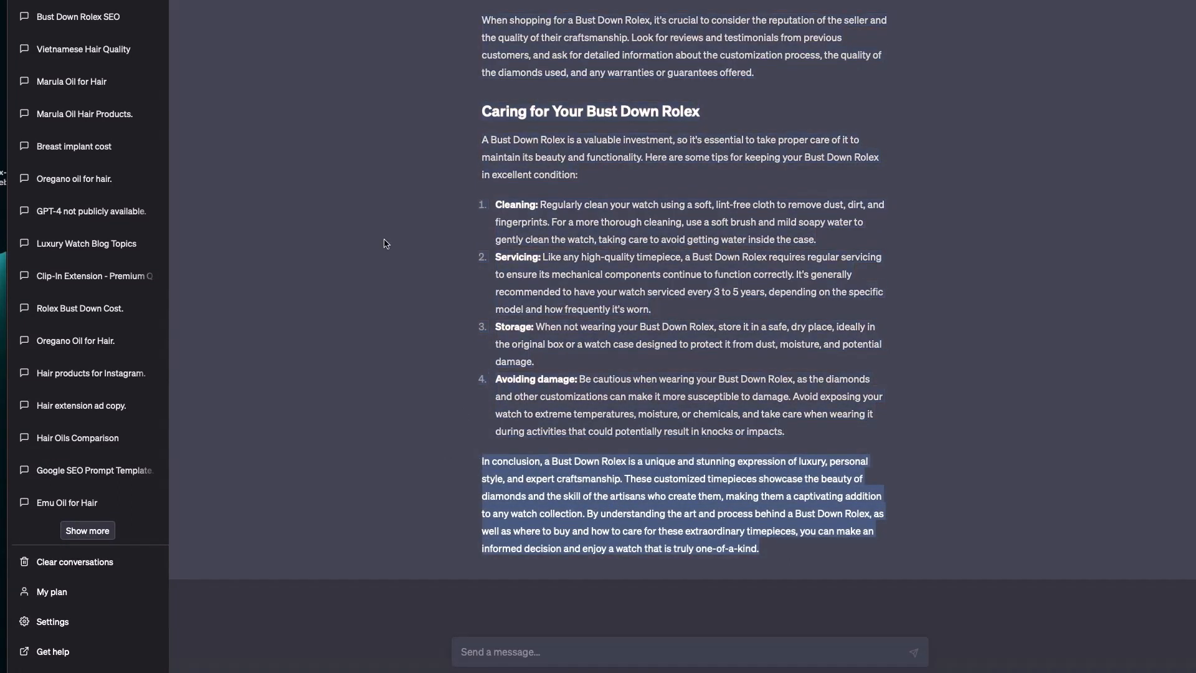
key(ctrl+Tab)
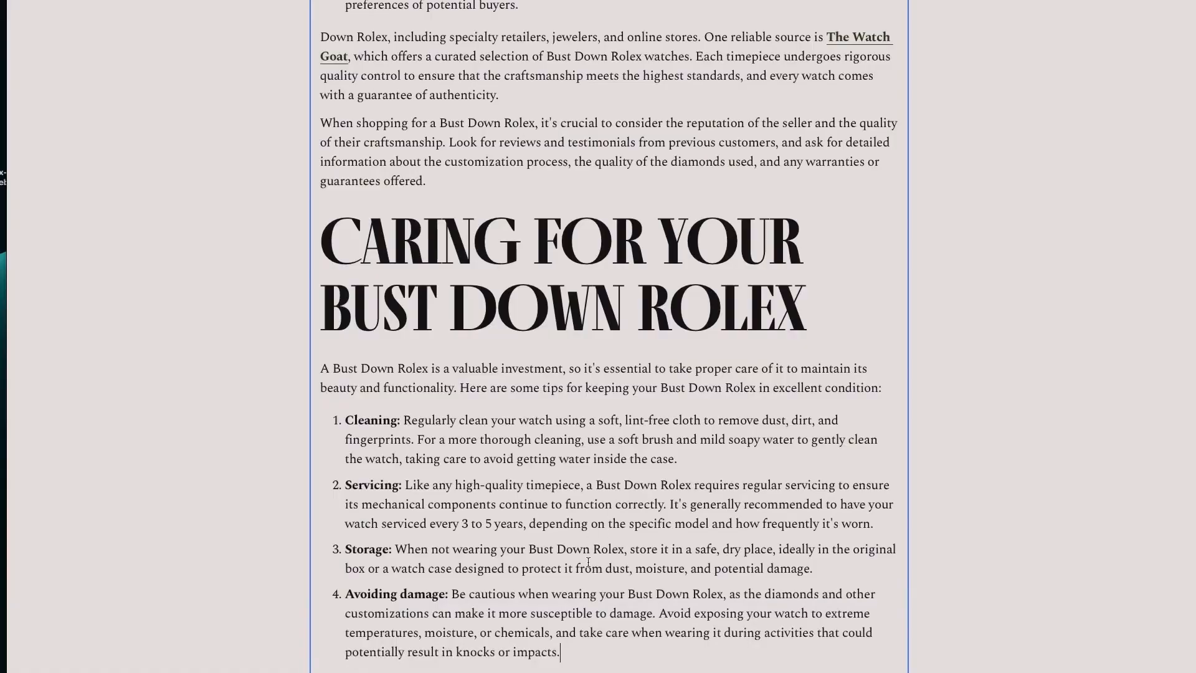
key(Return)
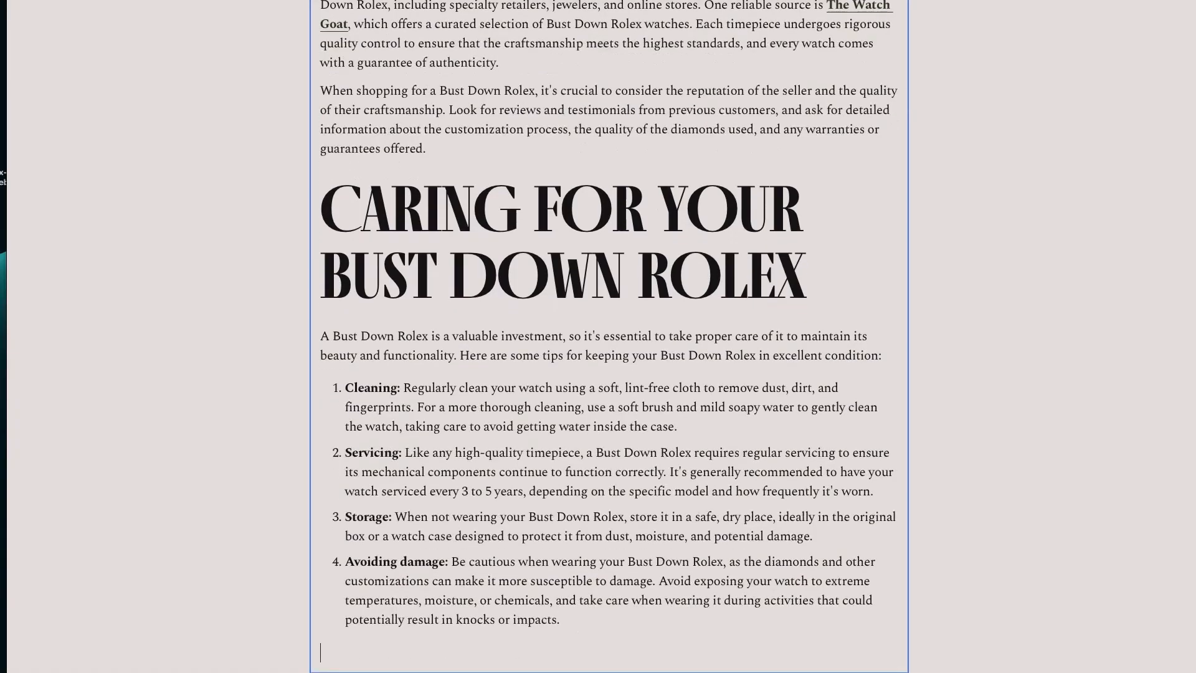
key(ctrl+v)
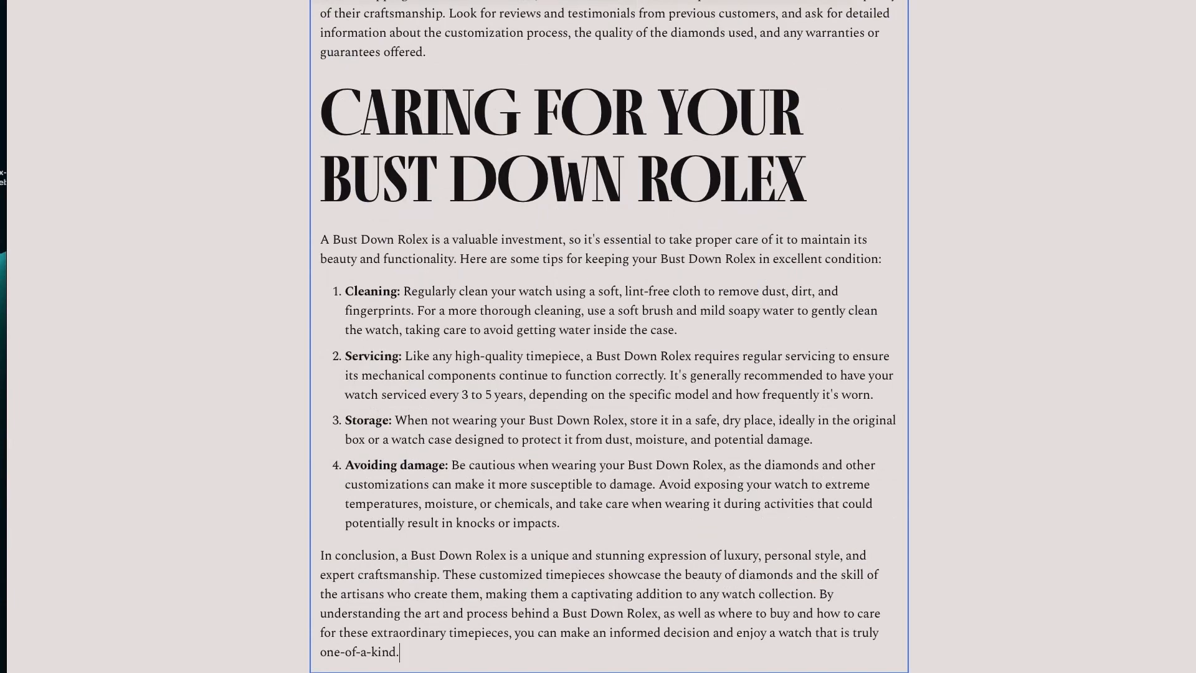
- Open YouTube in a new browser tab and search for "what is a bust down"
key(super+t)
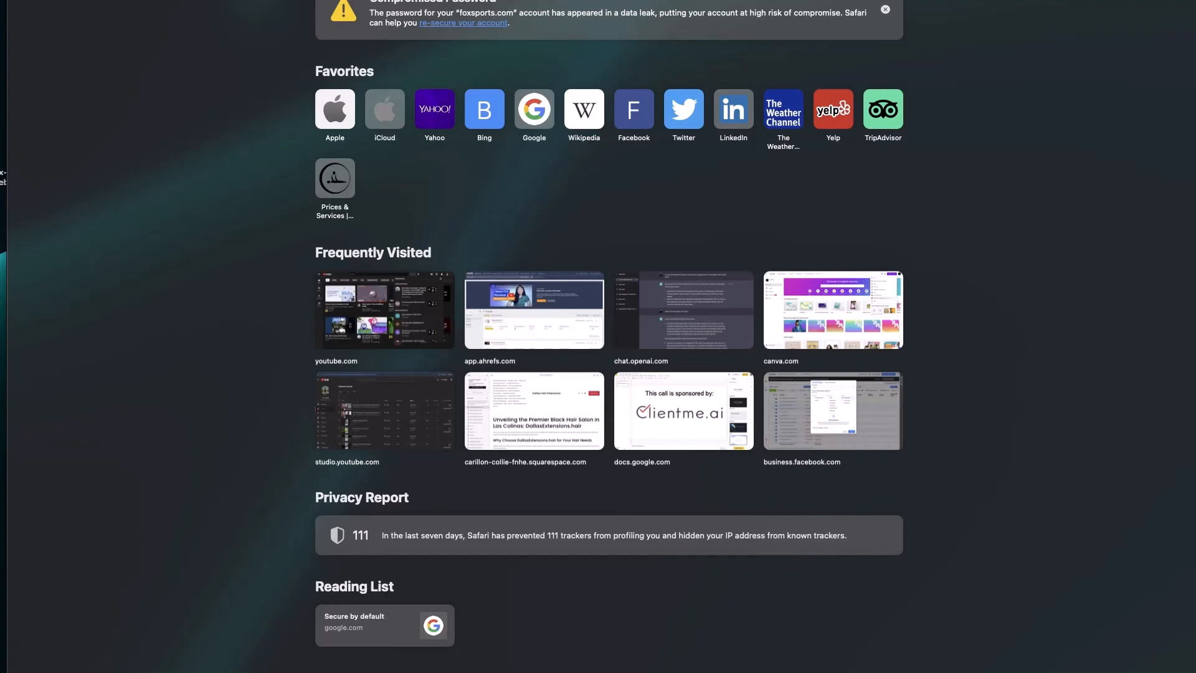
text(you)
key(Return)
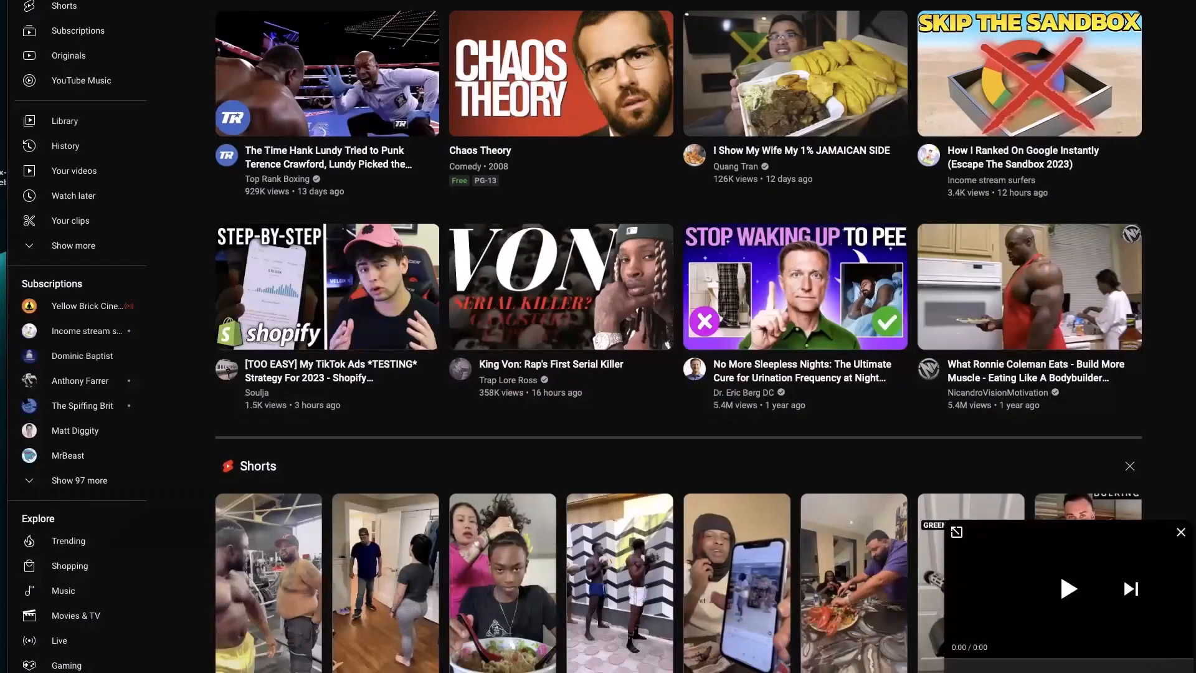
text(what is a bust)
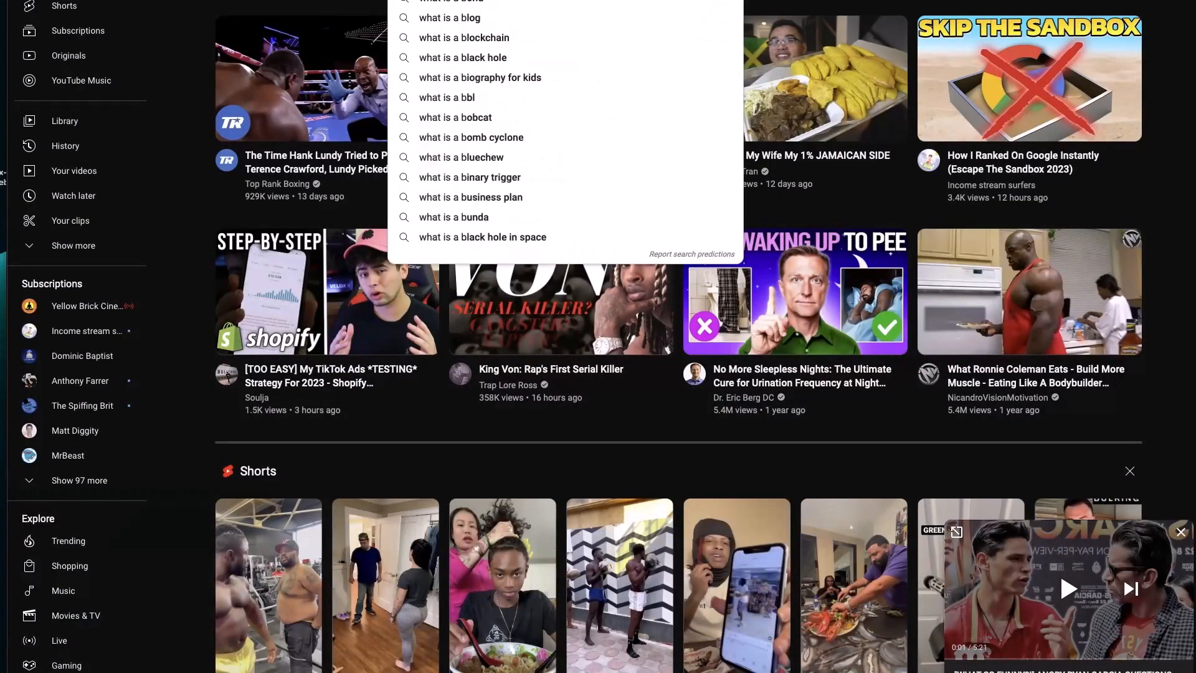
text( down)
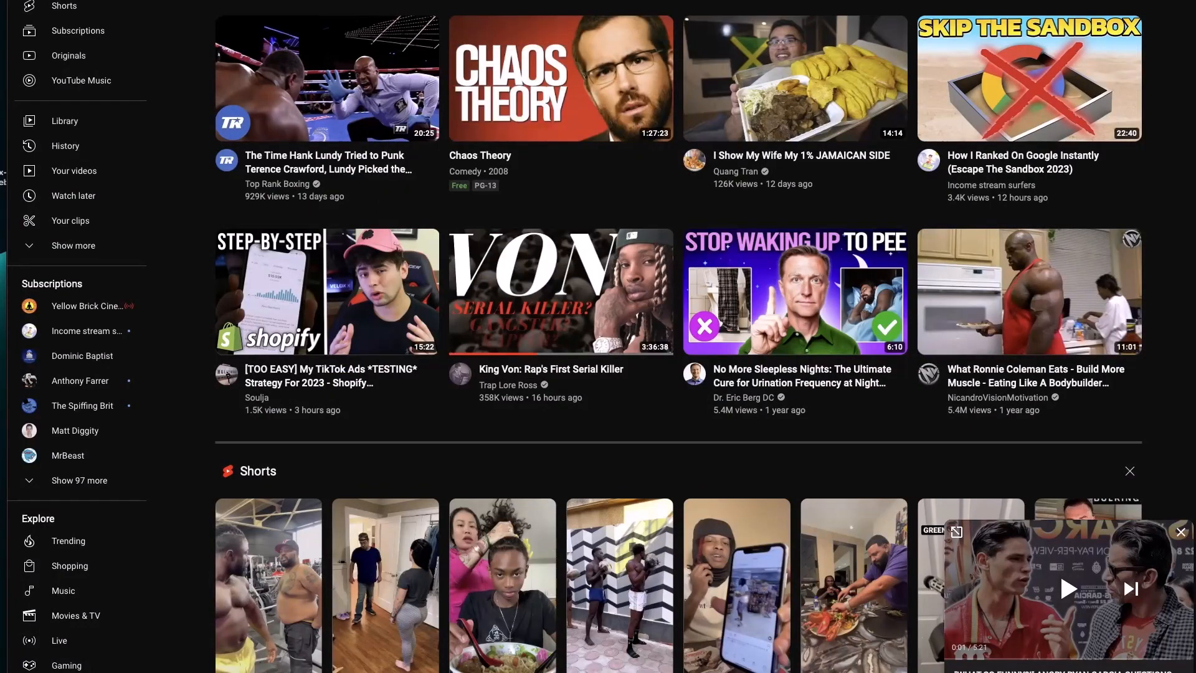
key(Return)
- Open CharlieBoyTV's video about spotting the cheaper Rolex and Si/i quality diamonds from the results and copy its share link
scroll(619, 196, down, 4)
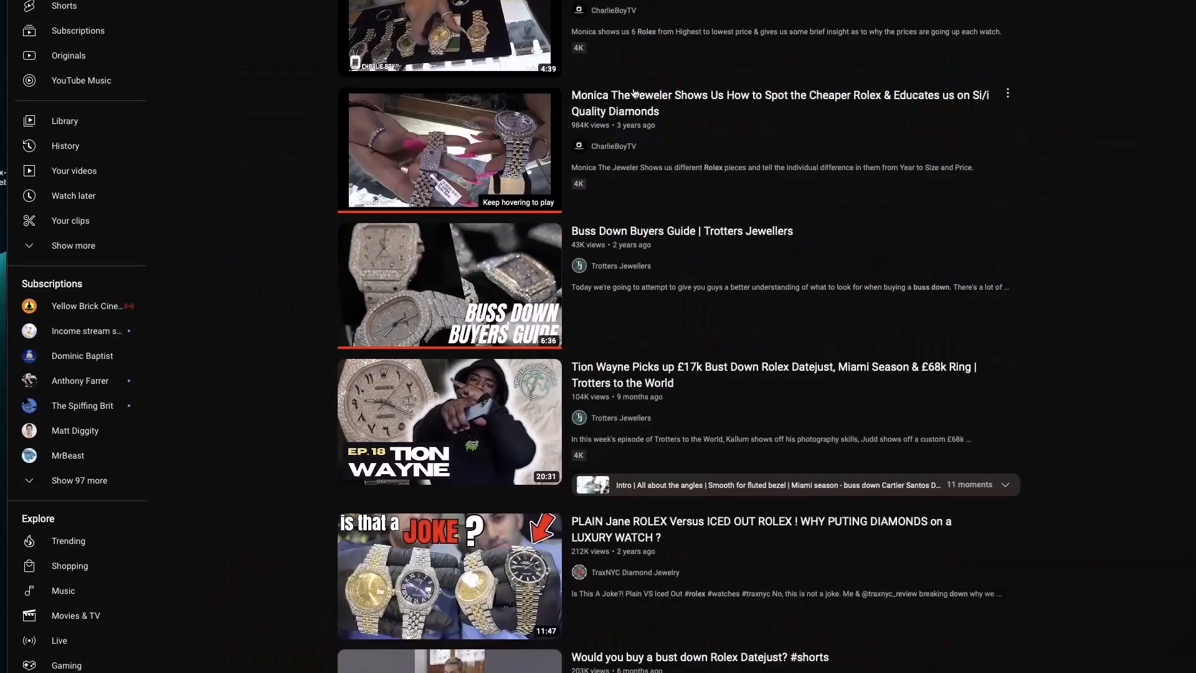
click(618, 196)
click(552, 190)
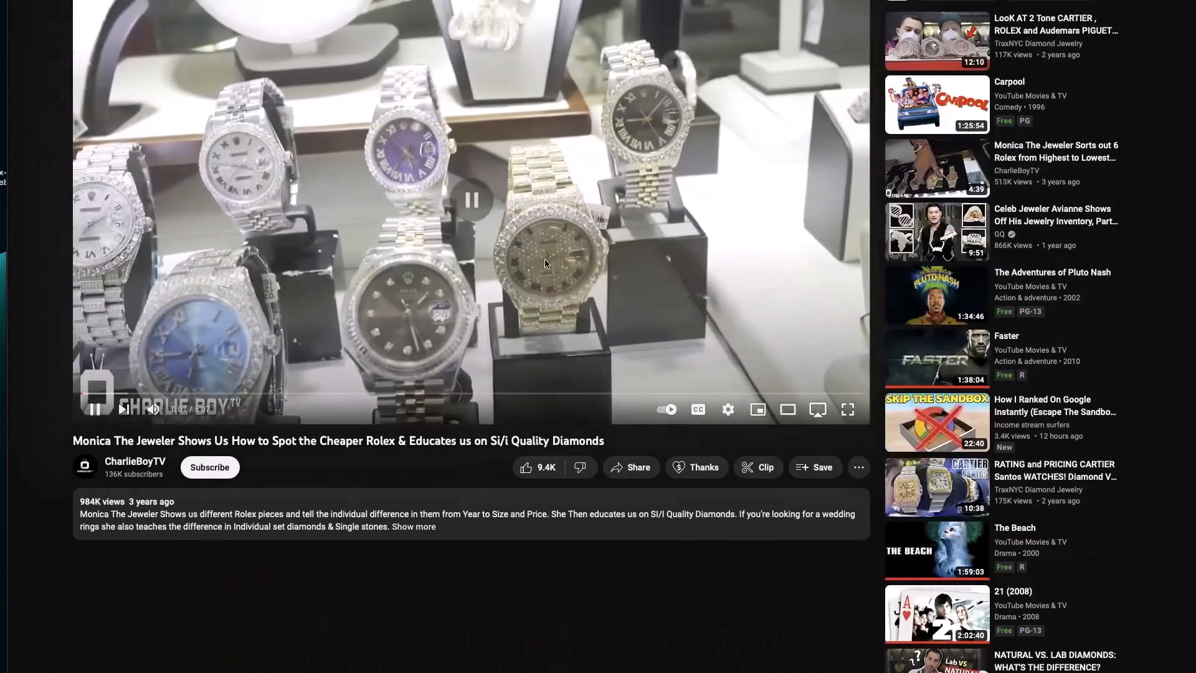
click(615, 472)
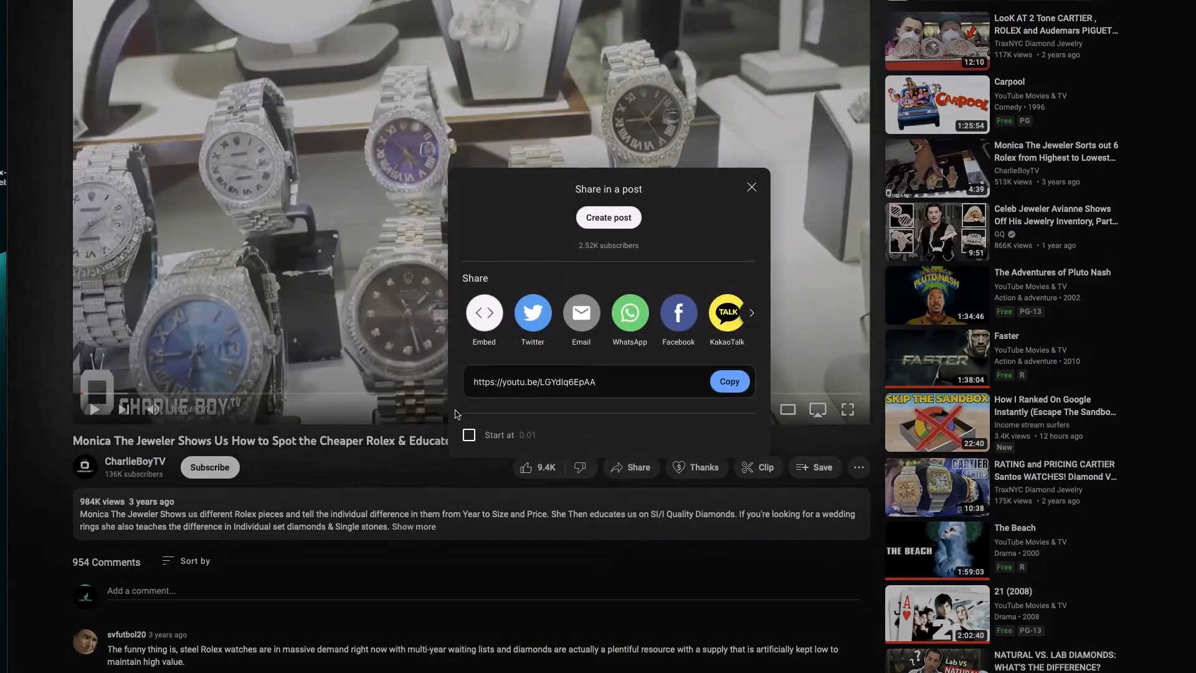
click(729, 381)
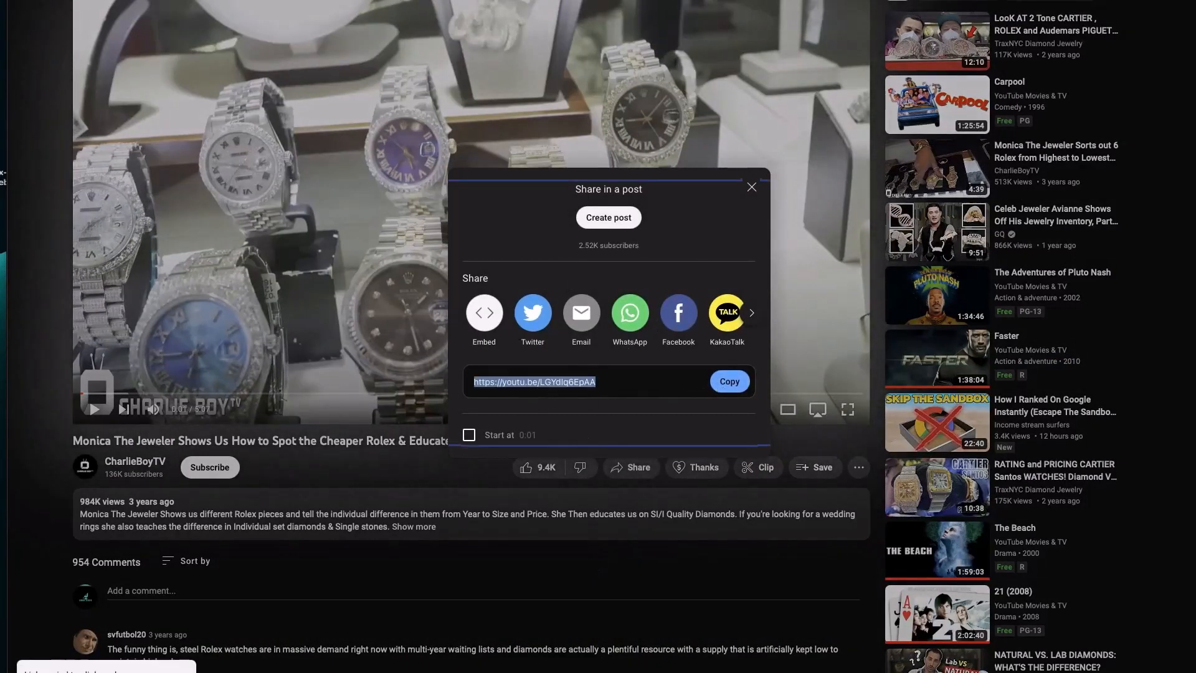
- Return to the Squarespace post and add an Embed block below the concluding paragraph
key(ctrl+Tab)
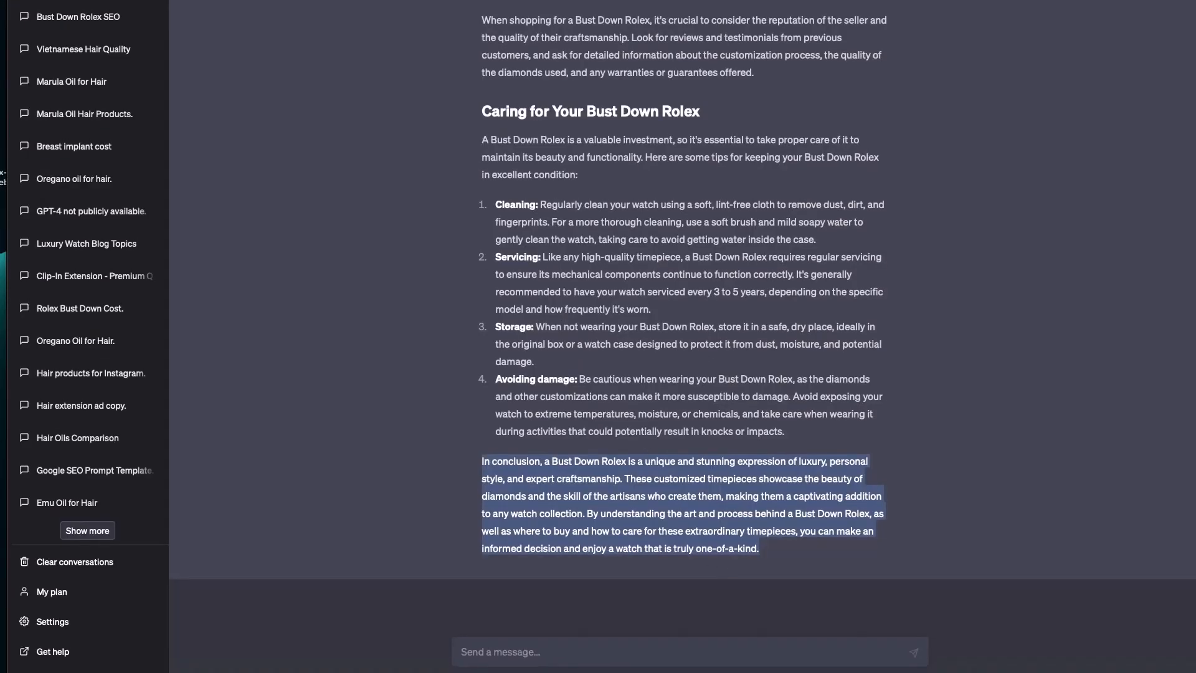
key(ctrl+Tab)
key(ctrl+Tab)
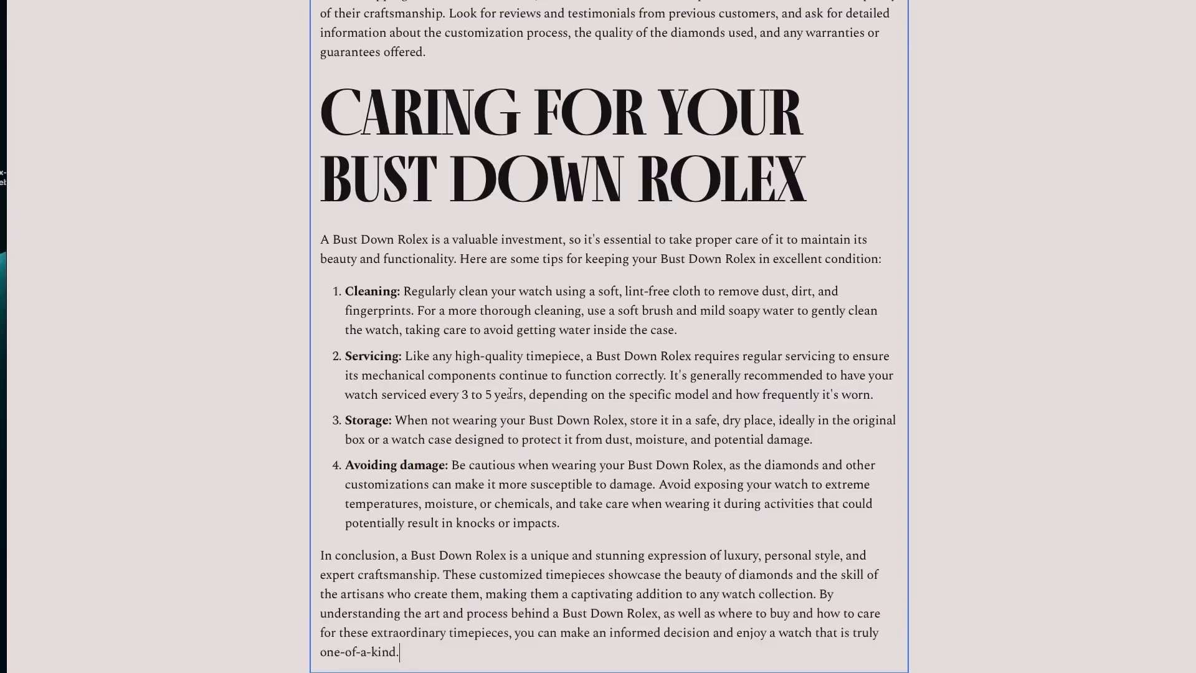
scroll(630, 598, down, 2)
click(627, 596)
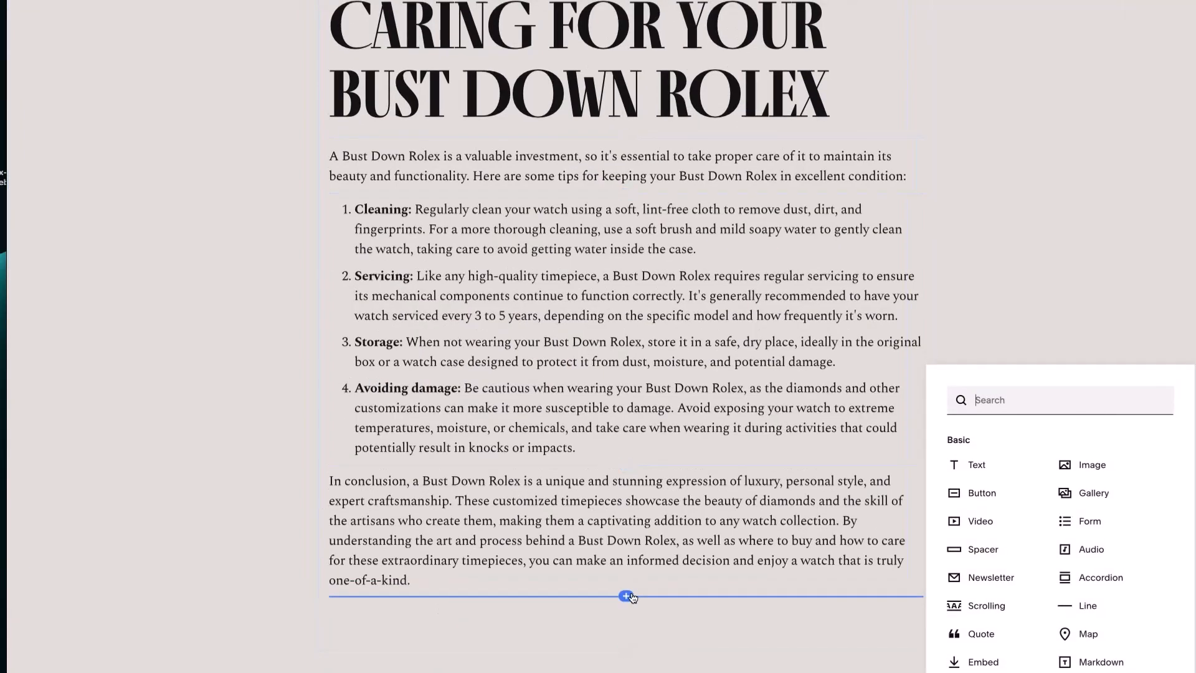
scroll(1116, 561, down, 1)
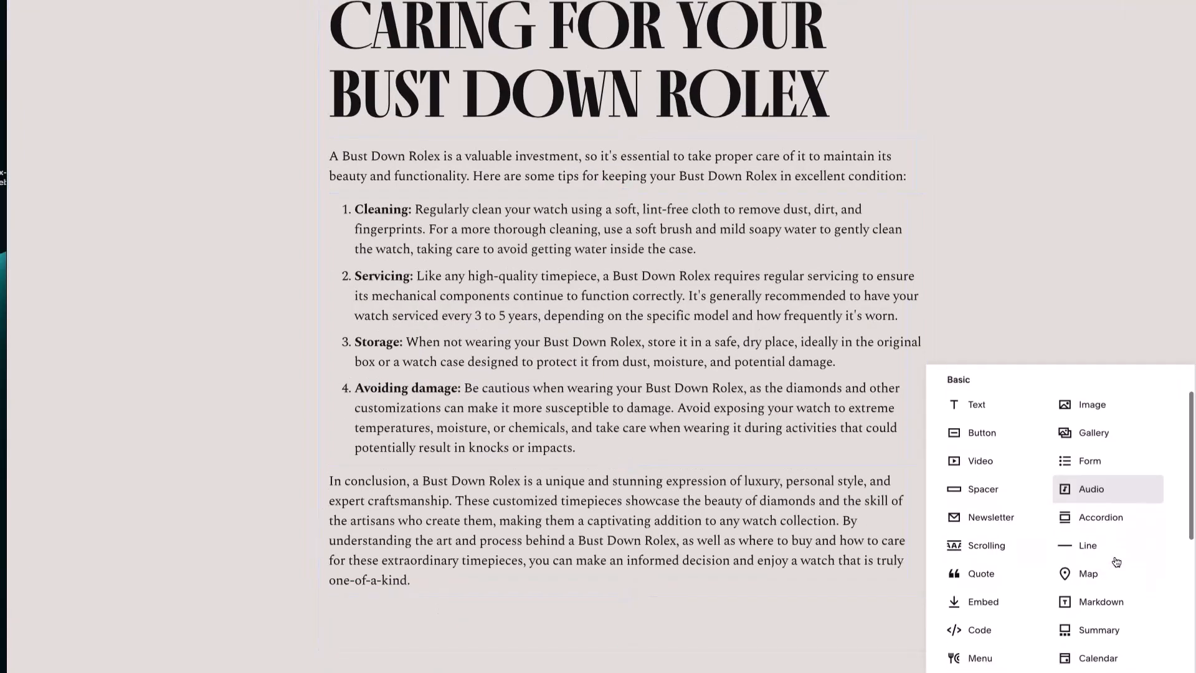
click(974, 607)
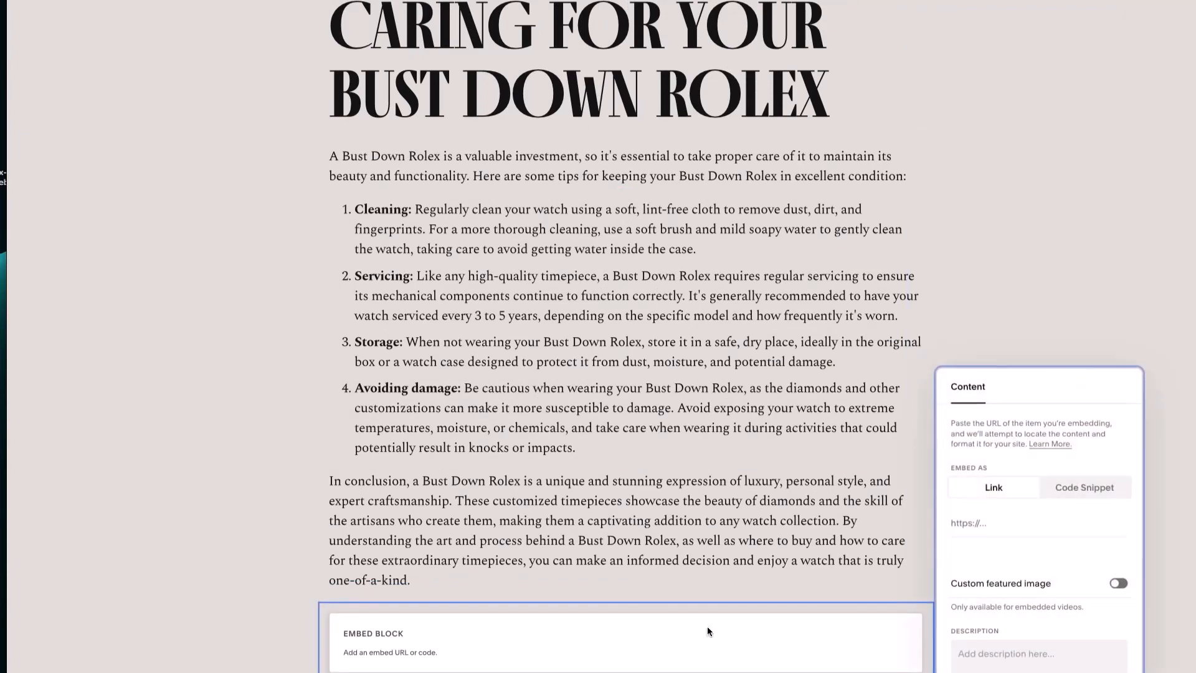
click(1014, 522)
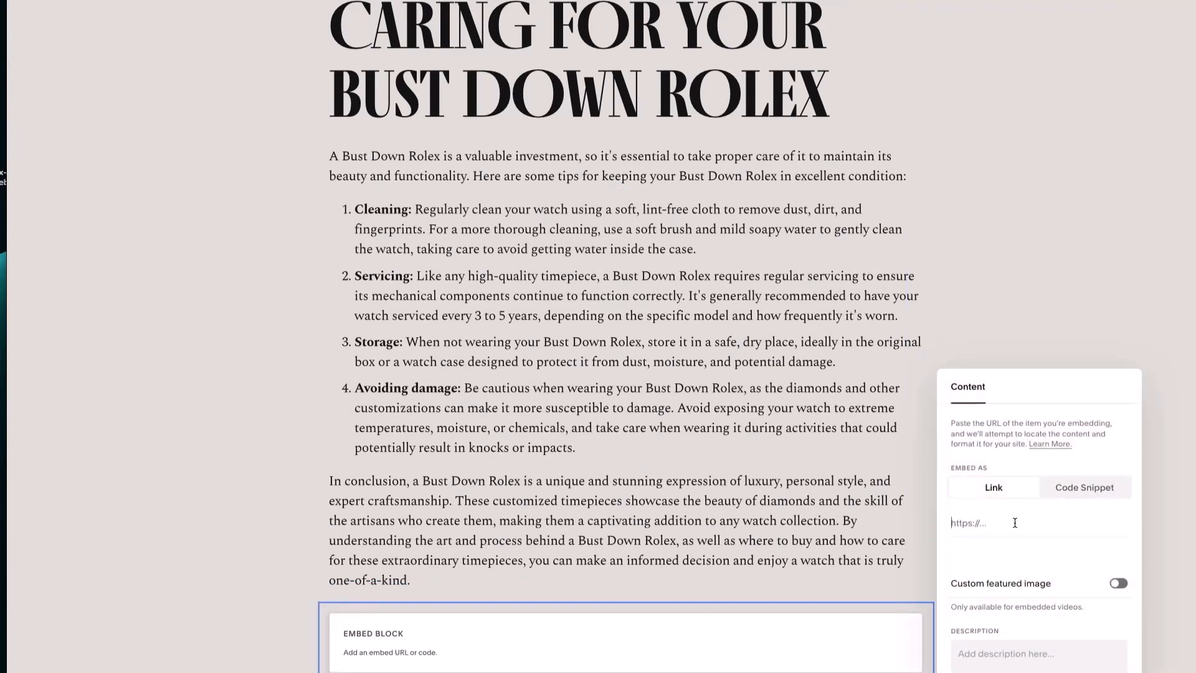
key(ctrl+v)
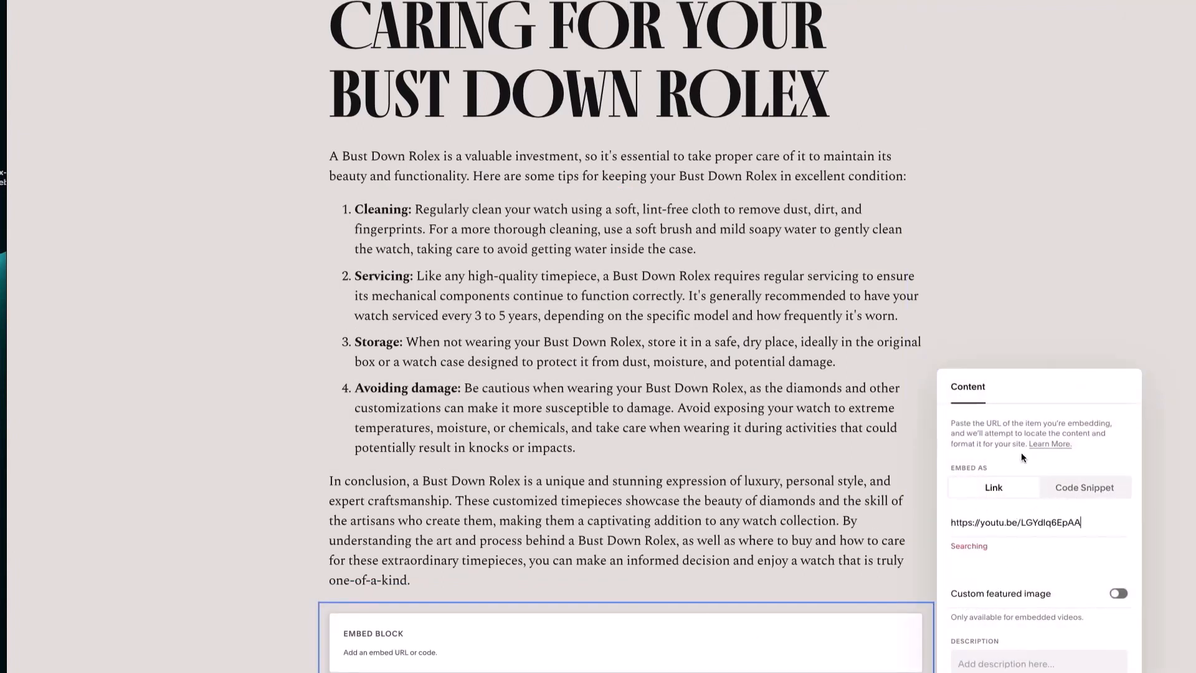
scroll(1086, 536, down, 2)
click(1170, 406)
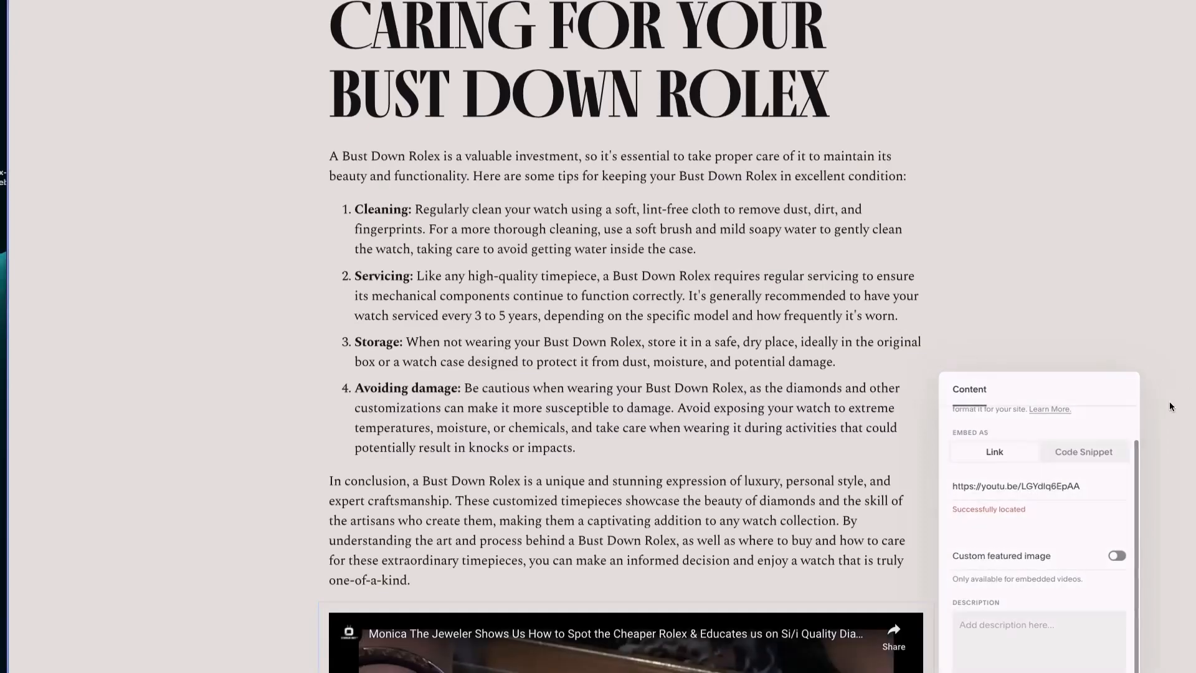
- Review the whole post from the title through the section headings down to the embedded video
scroll(1040, 555, down, 5)
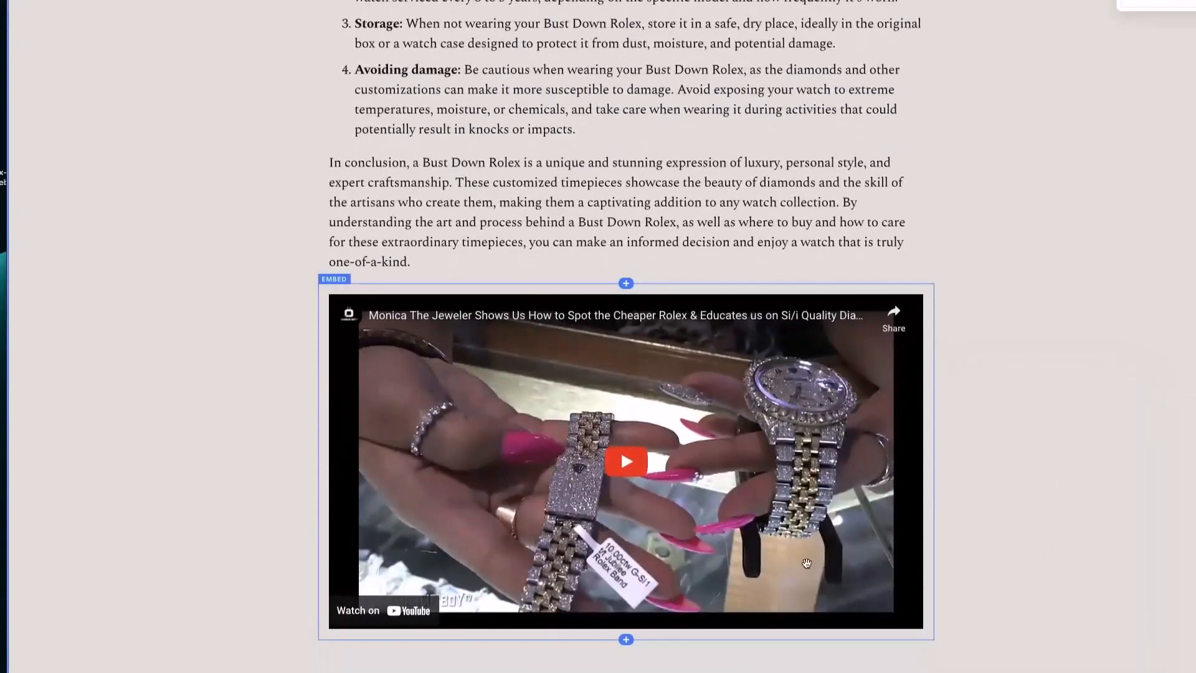
scroll(856, 383, up, 15)
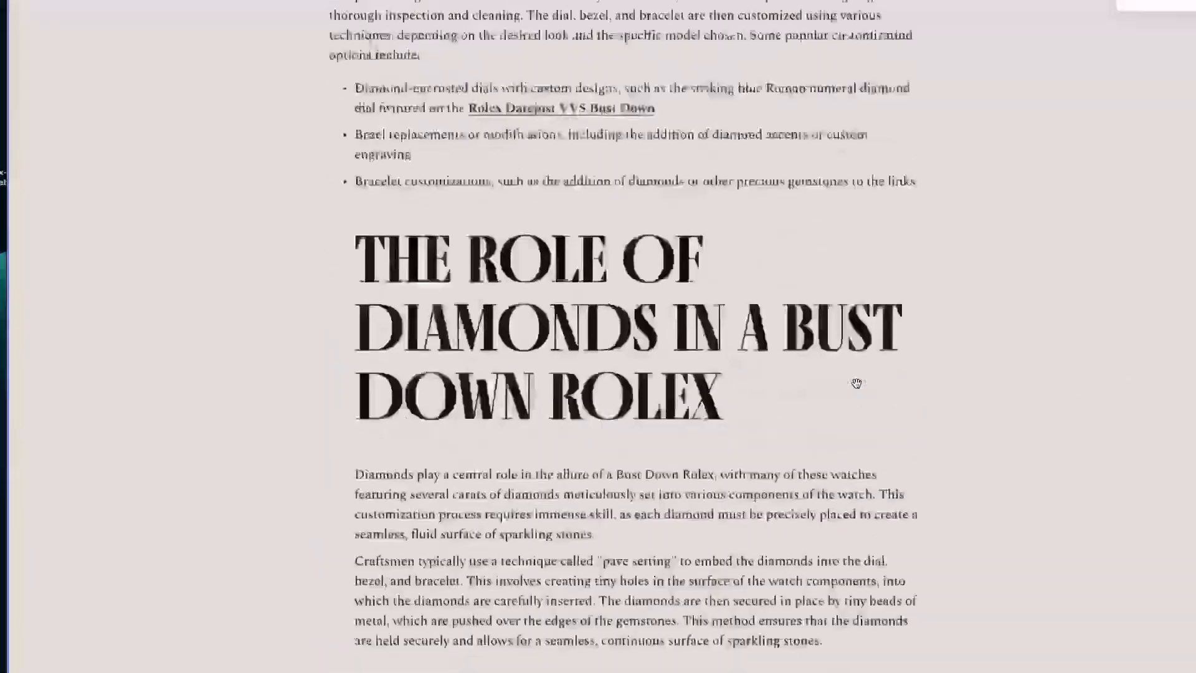
scroll(856, 383, up, 15)
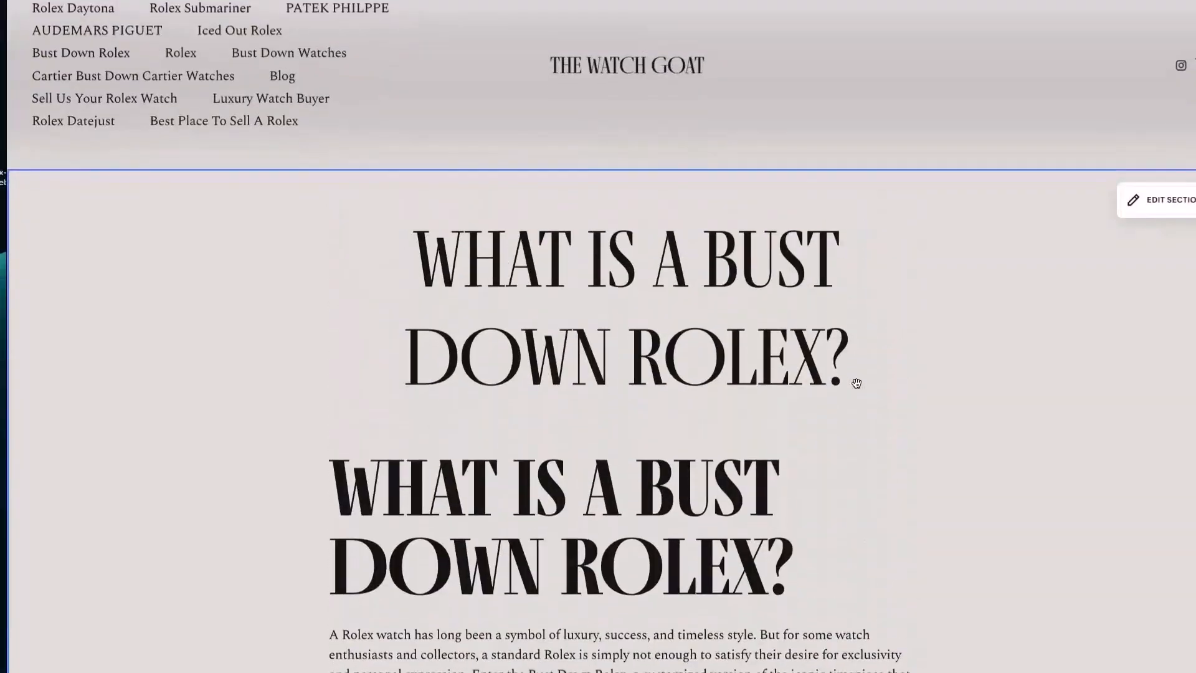
scroll(857, 383, down, 20)
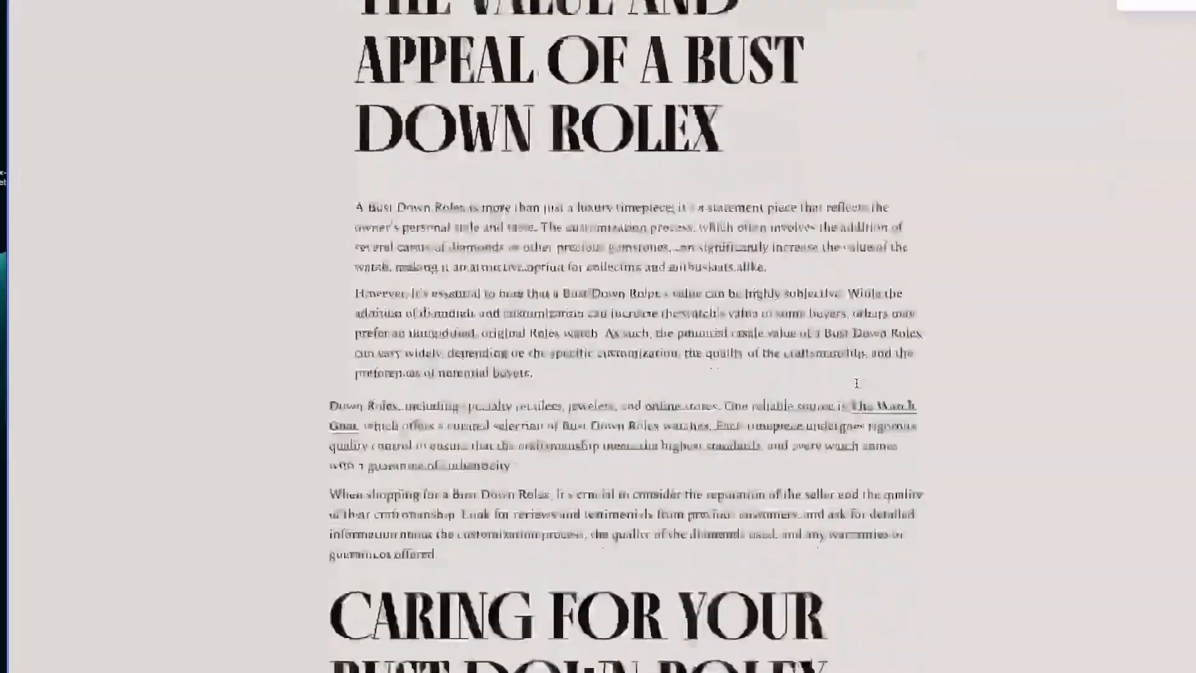
scroll(856, 384, down, 15)
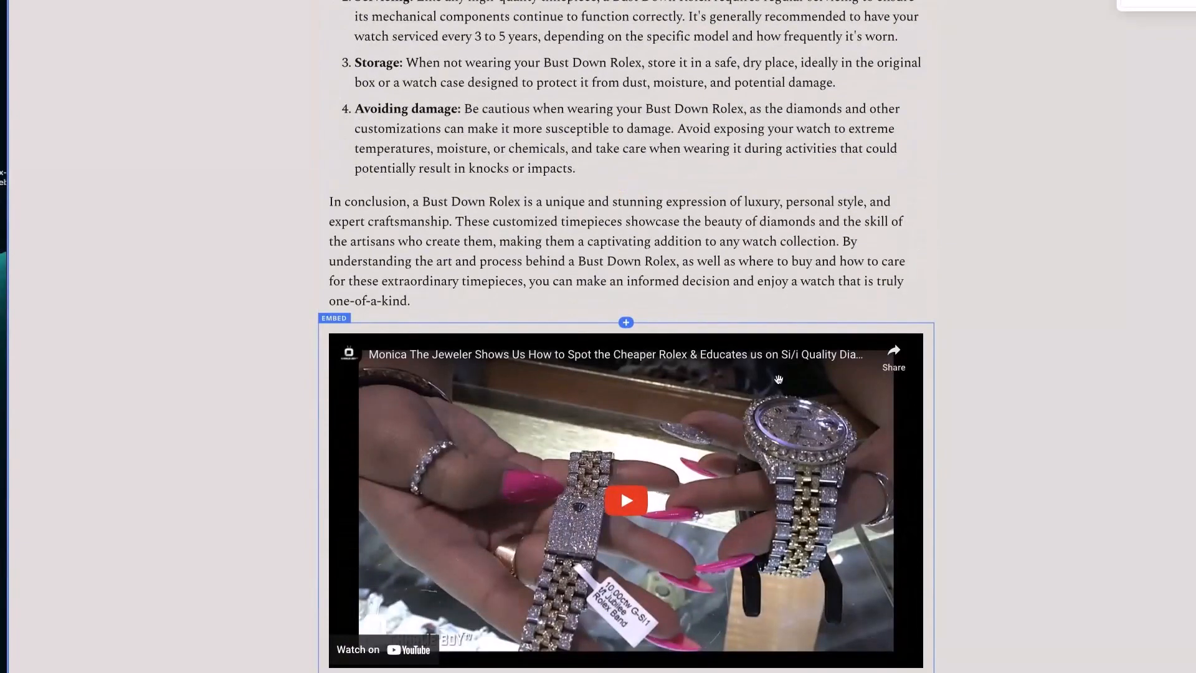
scroll(1103, 240, down, 8)
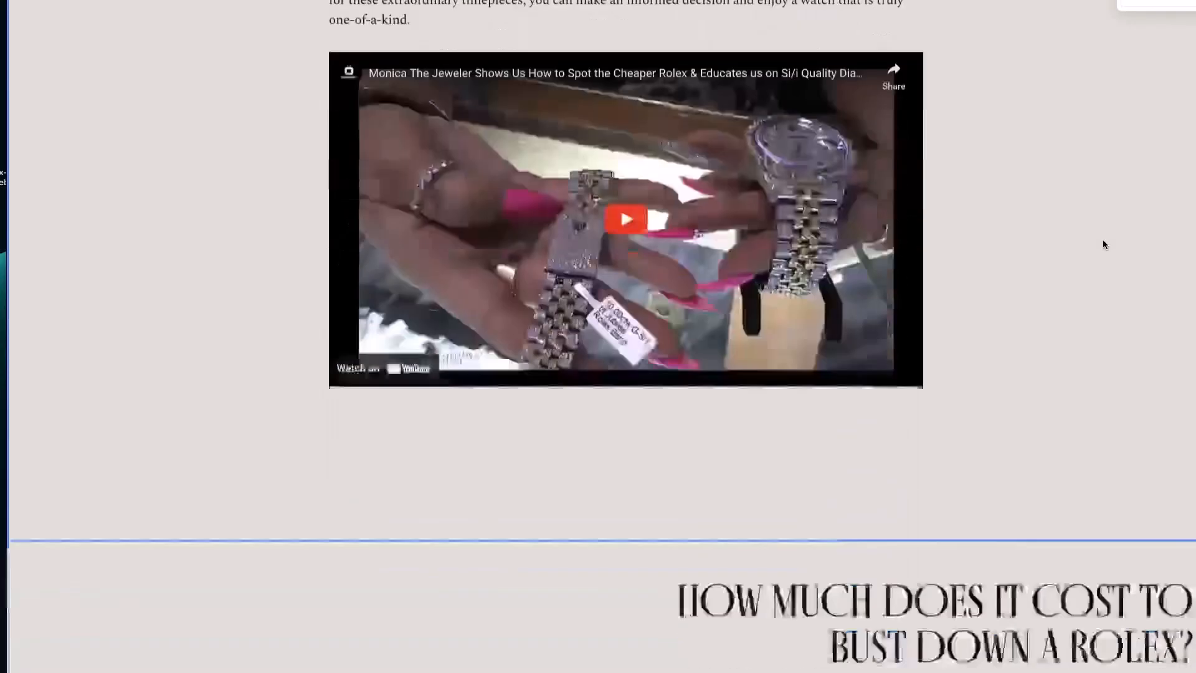
scroll(1102, 239, up, 12)
scroll(1102, 244, up, 20)
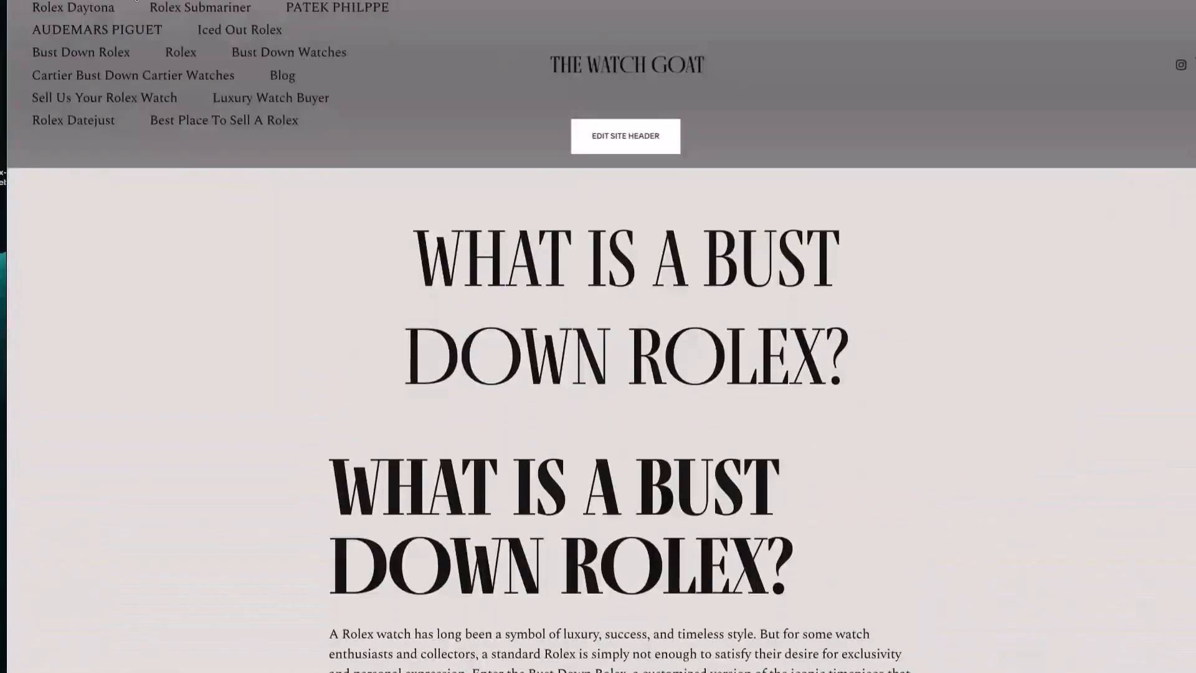
- Publish the "What is a Bust Down Rolex?" post and copy its live URL
mouse_move(39, 1)
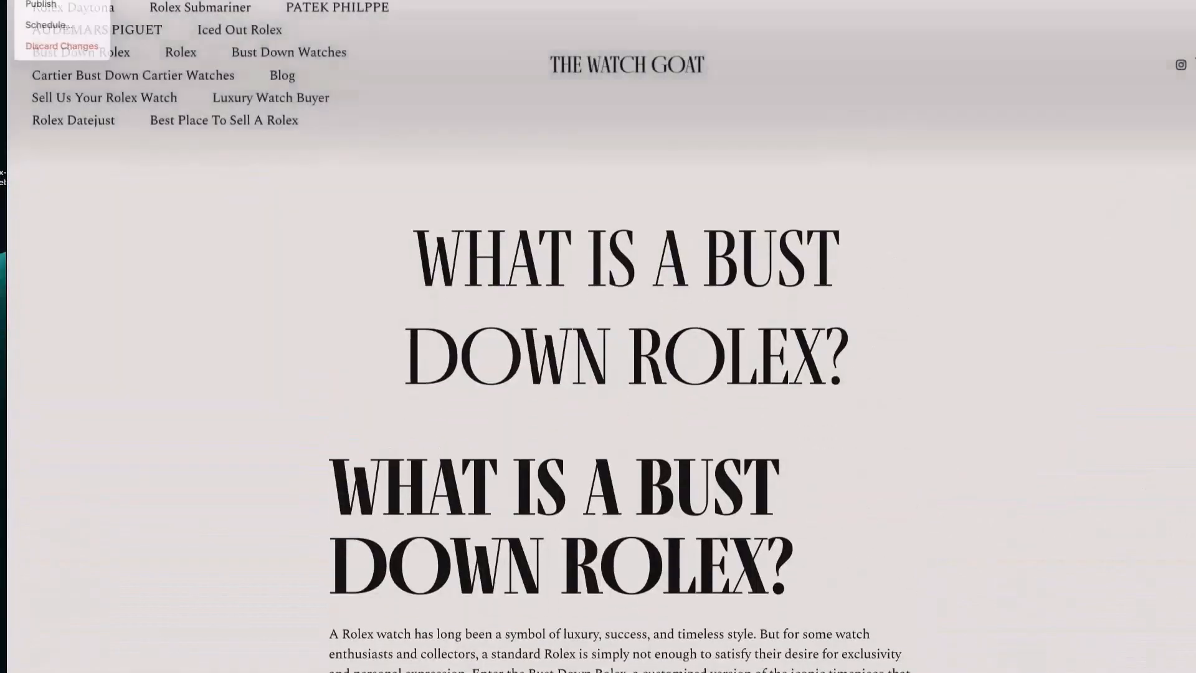
click(36, 5)
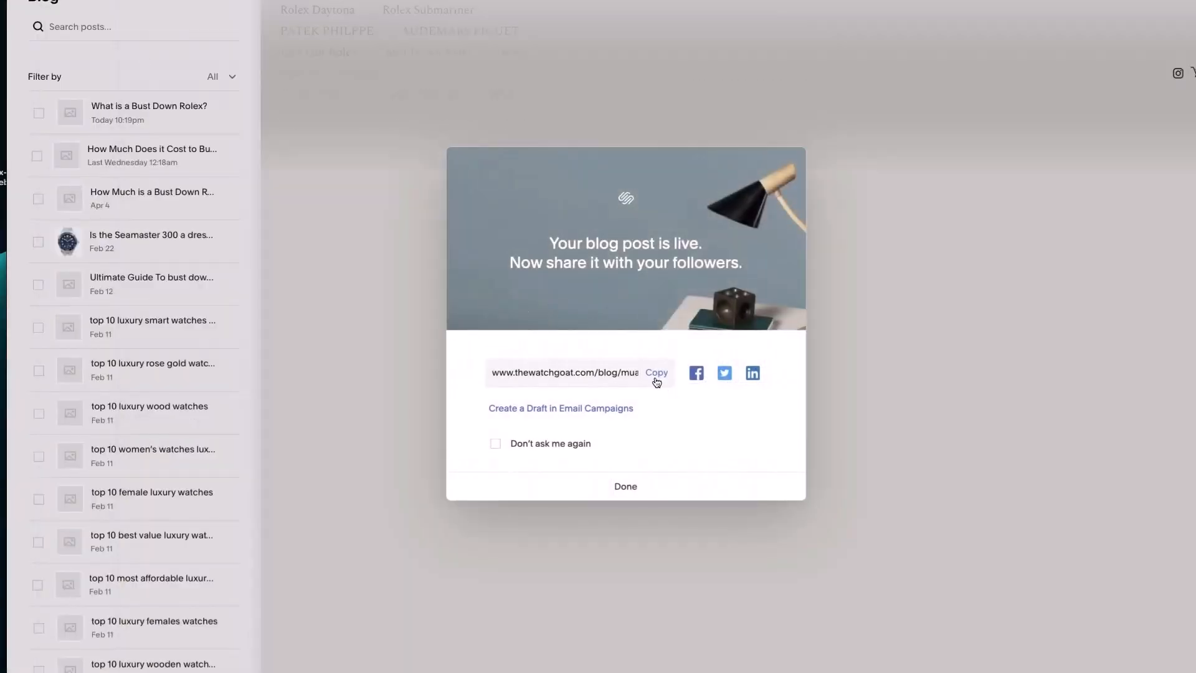
click(657, 375)
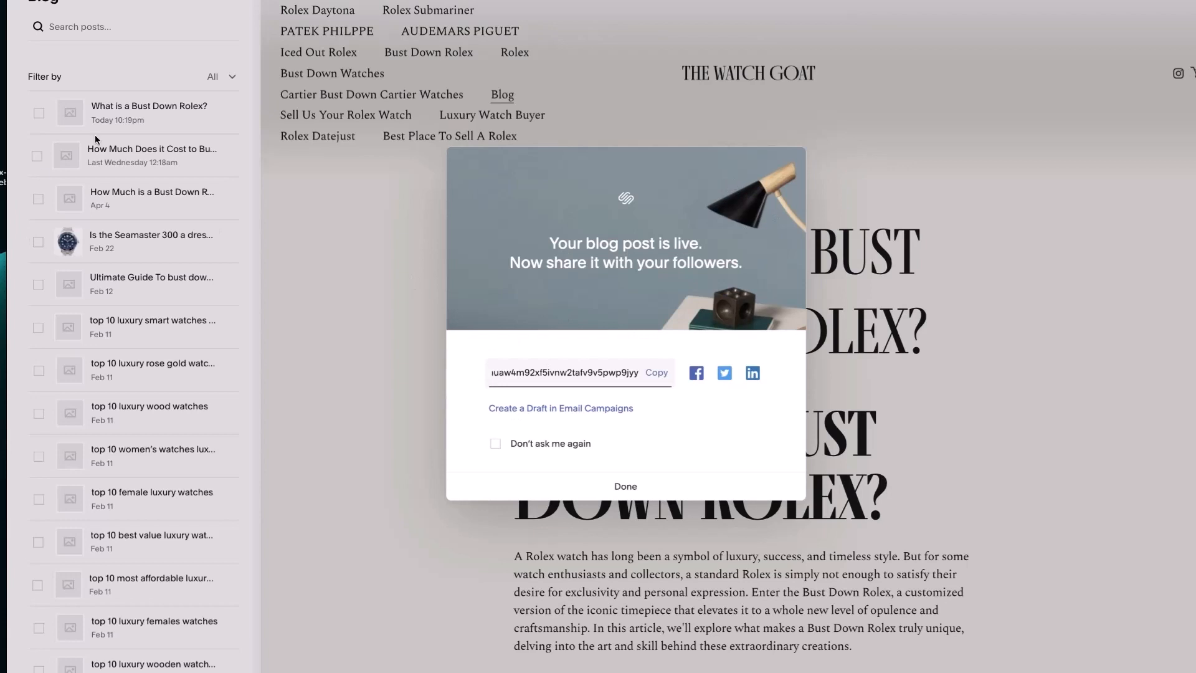
- Check the content settings of the "What is a Bust Down Rolex?" post, including its URL, and open its SEO settings
click(120, 104)
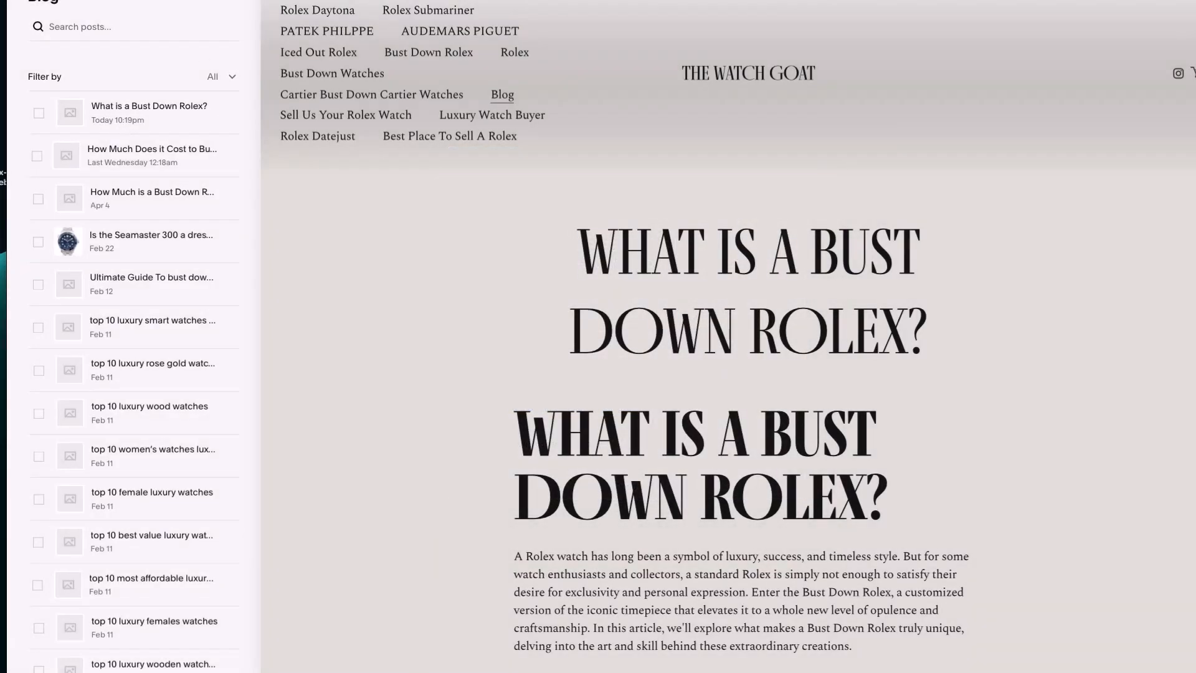
click(232, 114)
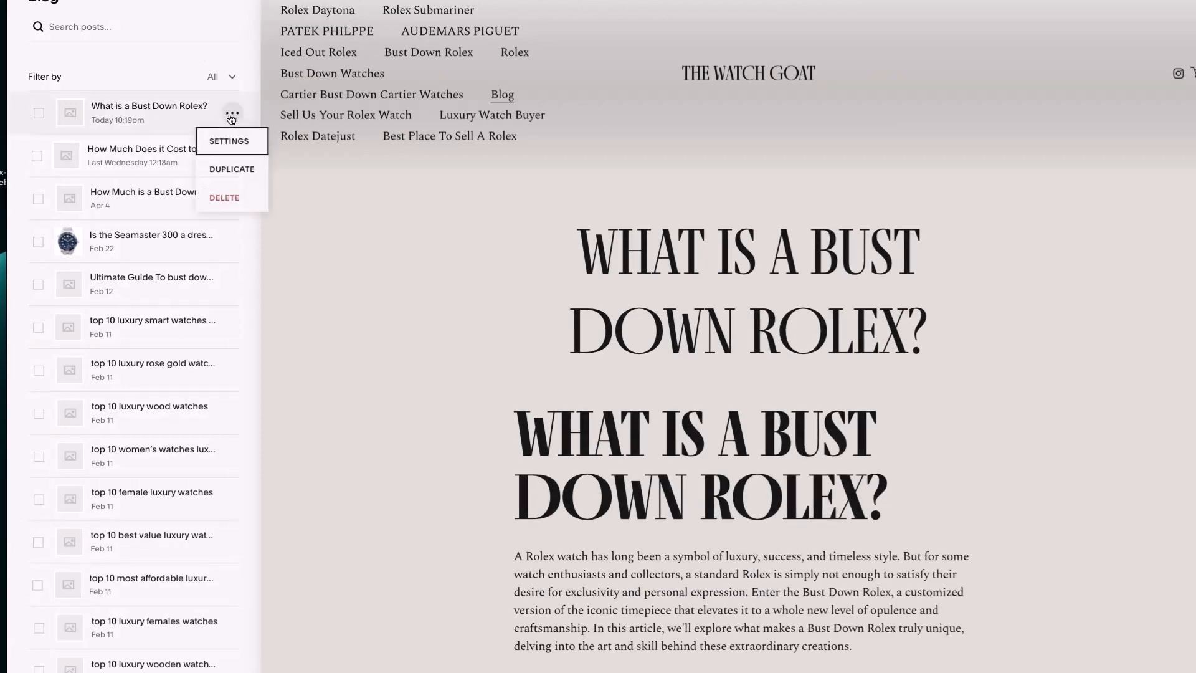
click(223, 144)
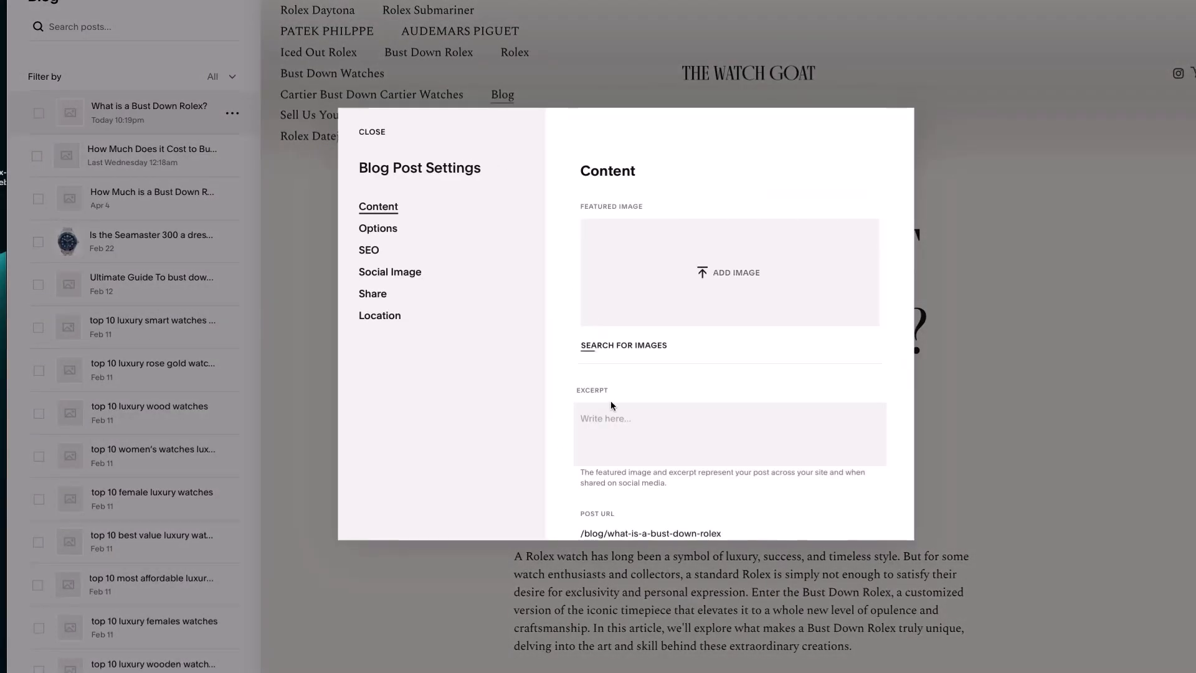
scroll(613, 403, down, 2)
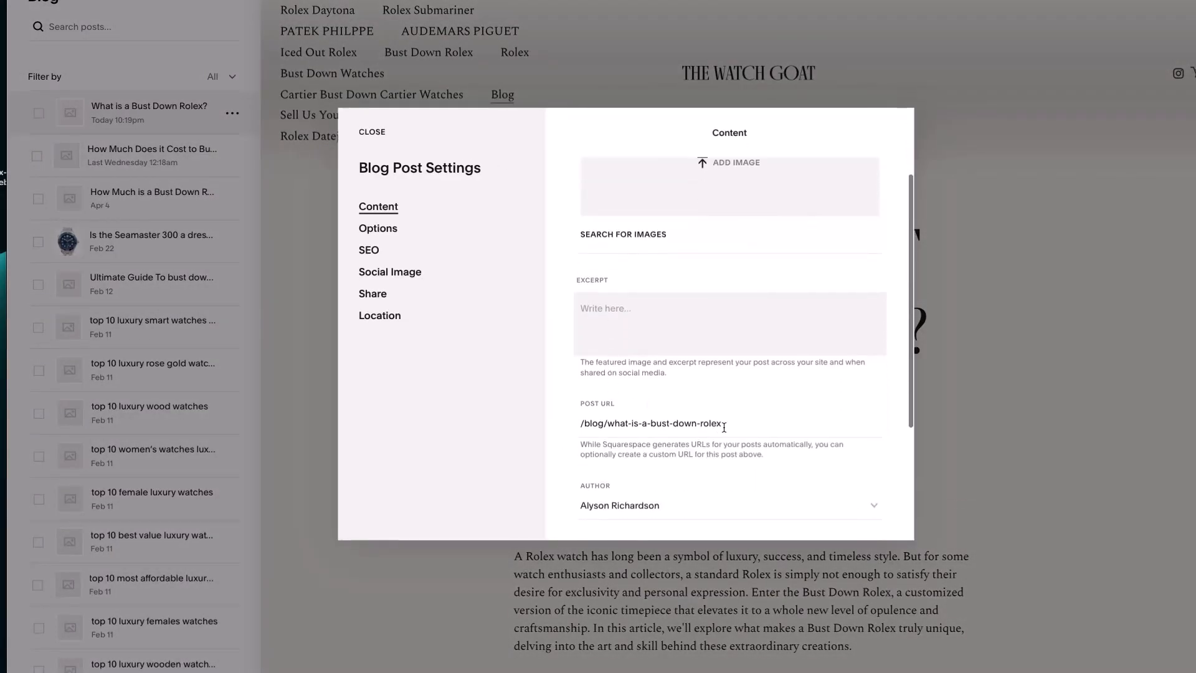
scroll(722, 425, down, 3)
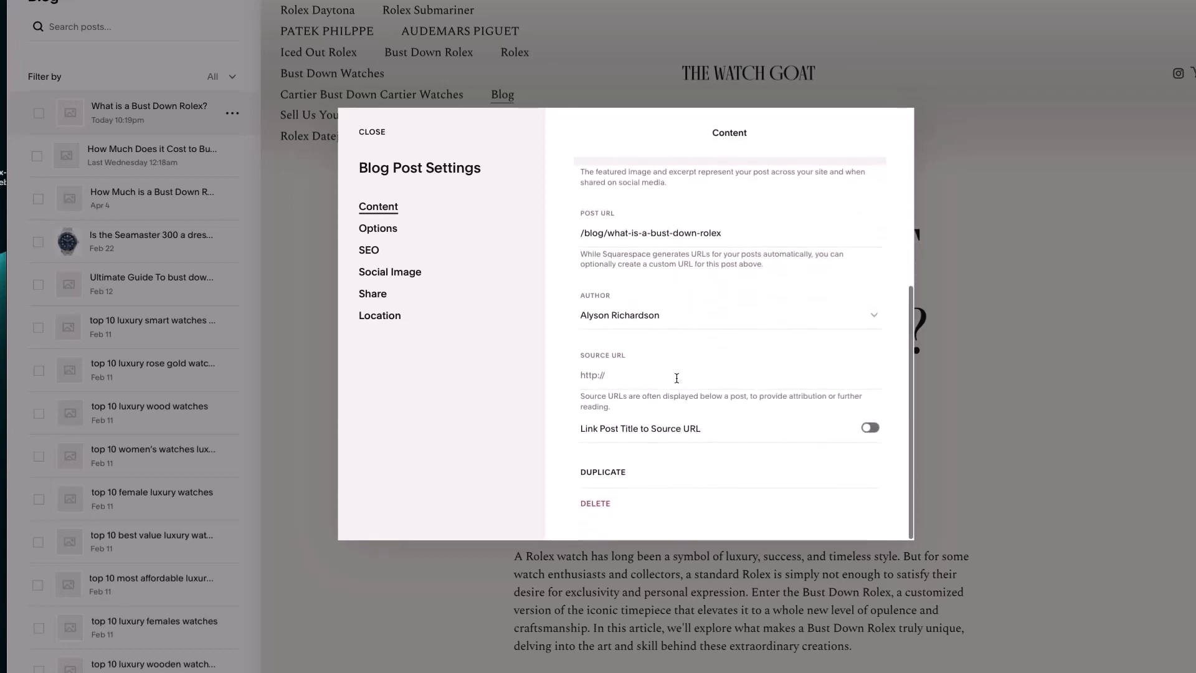
click(370, 250)
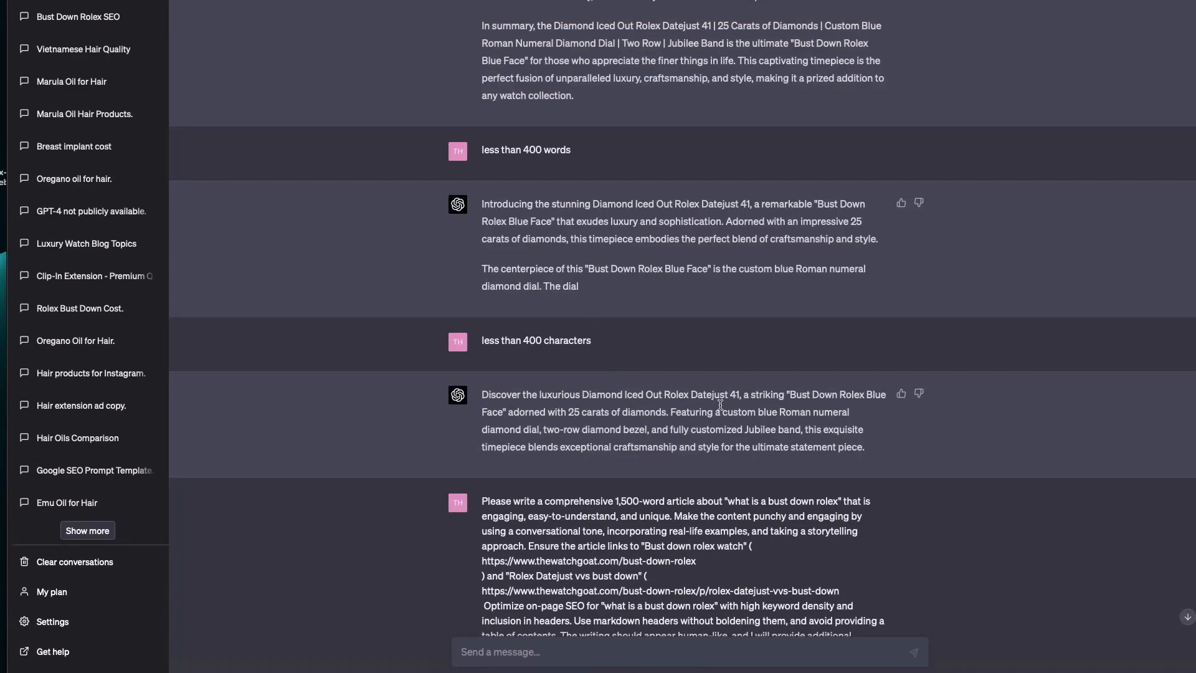
- Ask ChatGPT for an "seo meta description for what is a bust down rolex. less than 400 characters"
scroll(720, 404, up, 15)
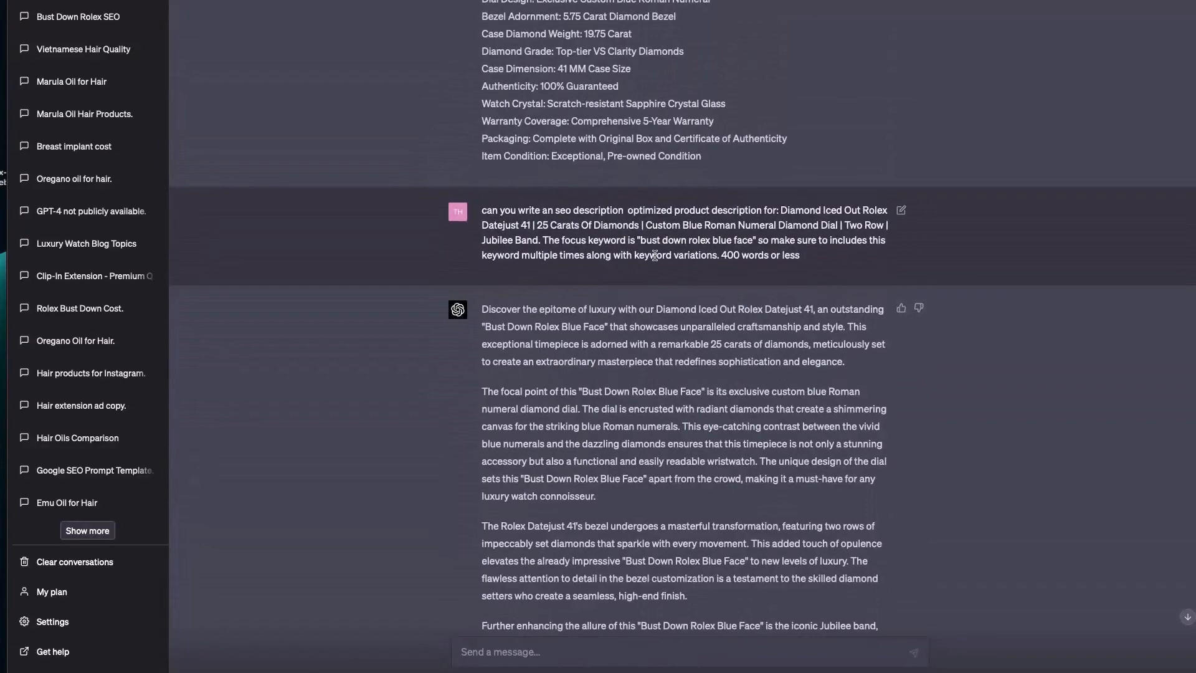
scroll(663, 471, down, 10)
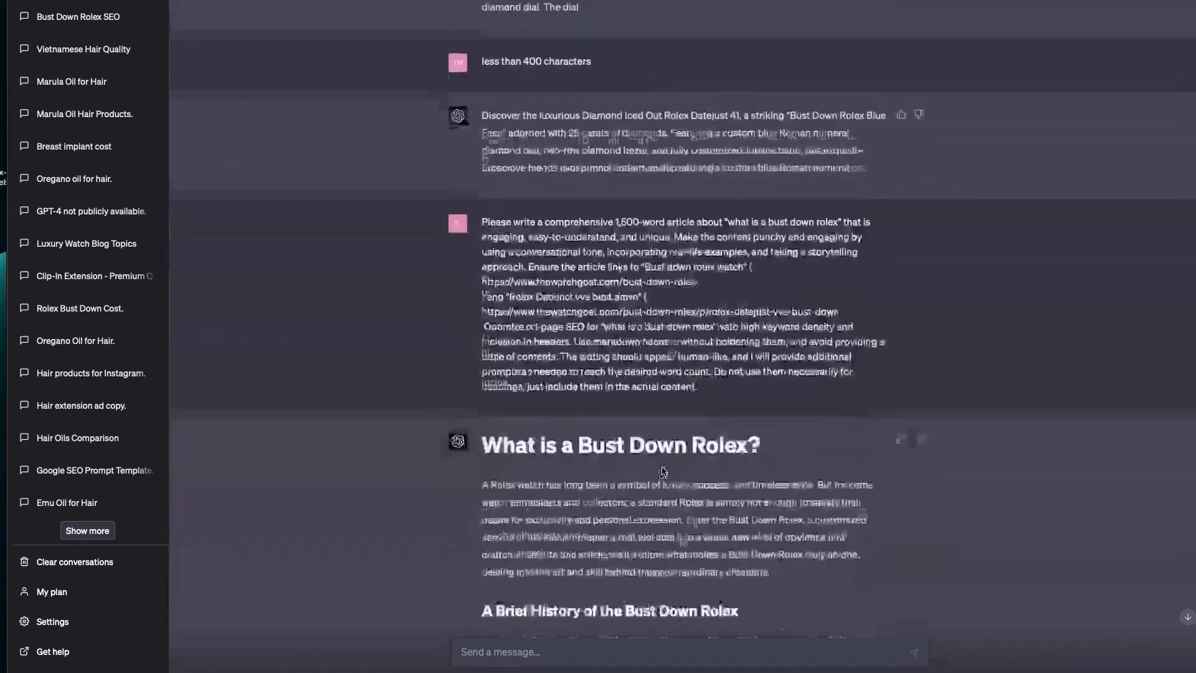
scroll(663, 472, down, 4)
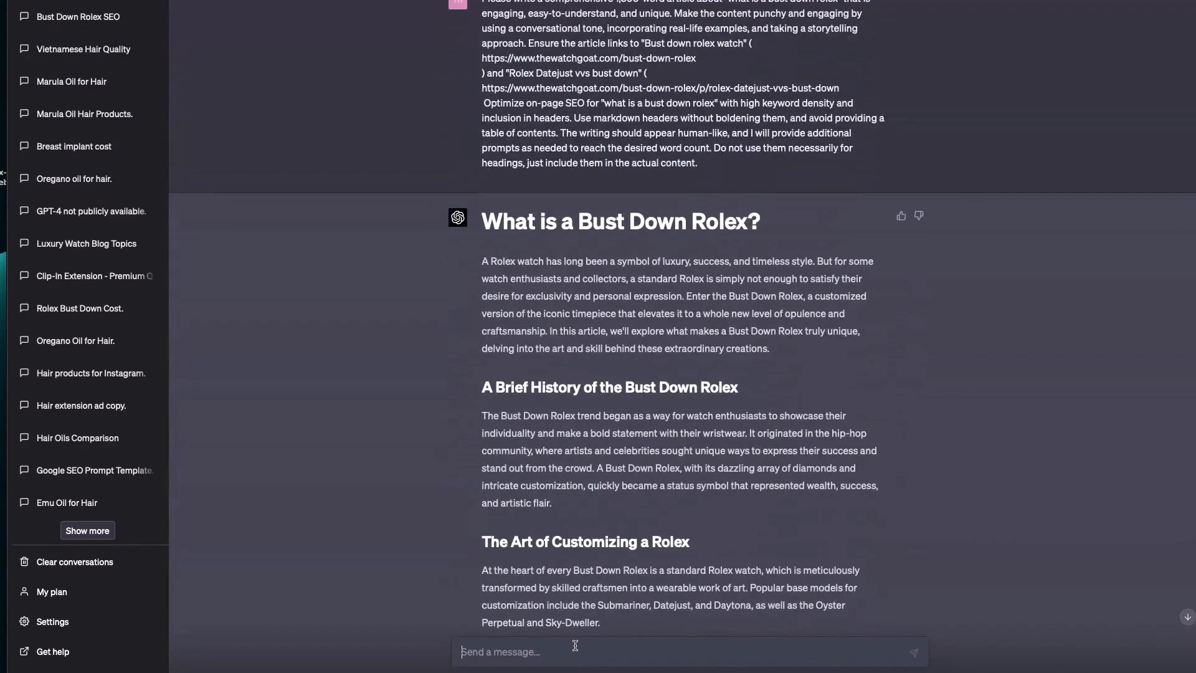
click(575, 645)
text(seo meta description for)
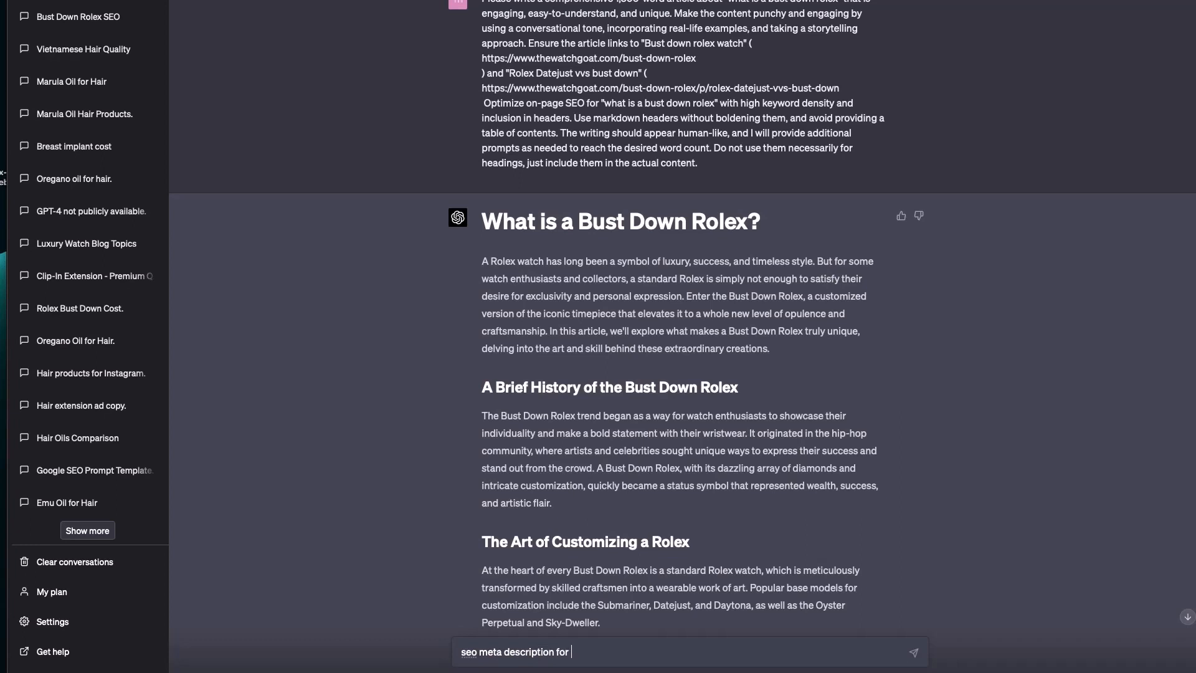
key(ctrl+v)
key(BackSpace)
key(BackSpace)
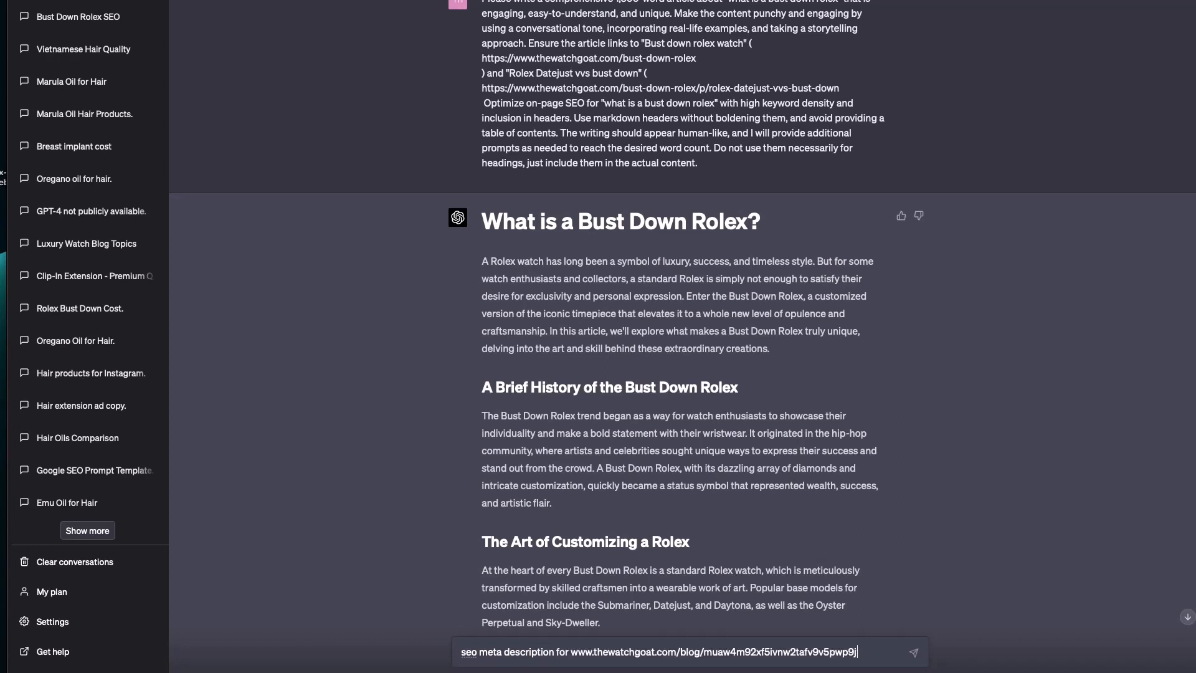
drag(857, 652, 568, 654)
text(what )
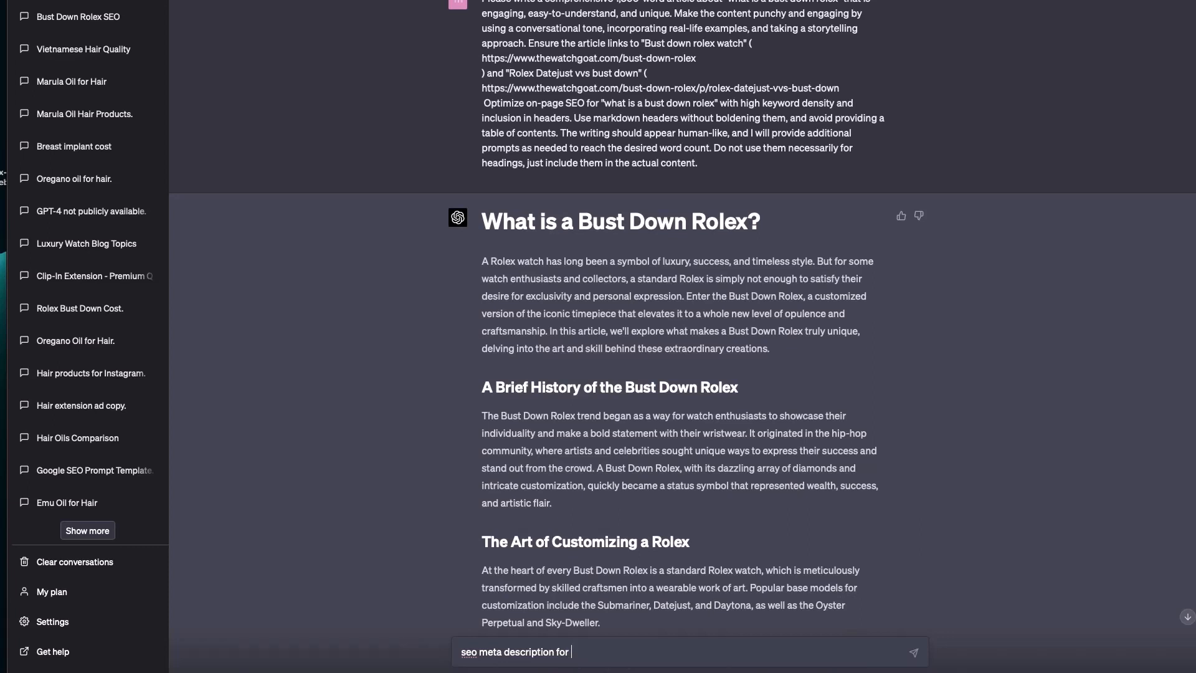
text(is a bust down rolex. lesss th)
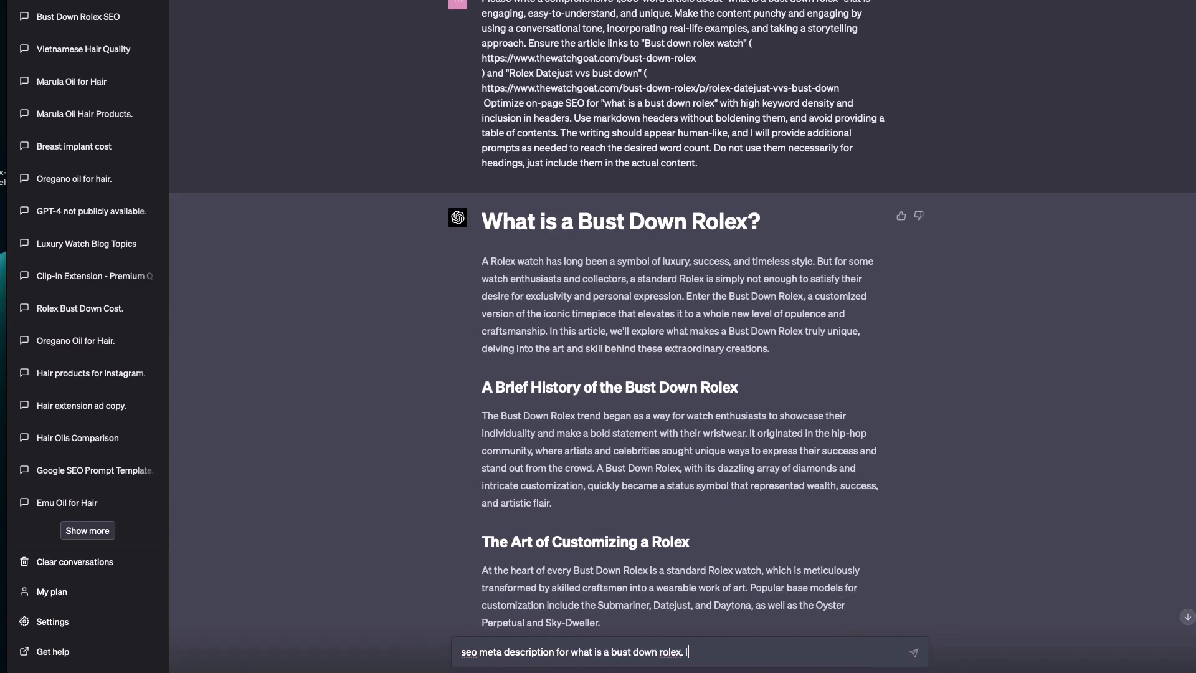
key(BackSpace)
key(BackSpace)
key(BackSpace)
key(BackSpace)
text(than 400 characters)
key(Return)
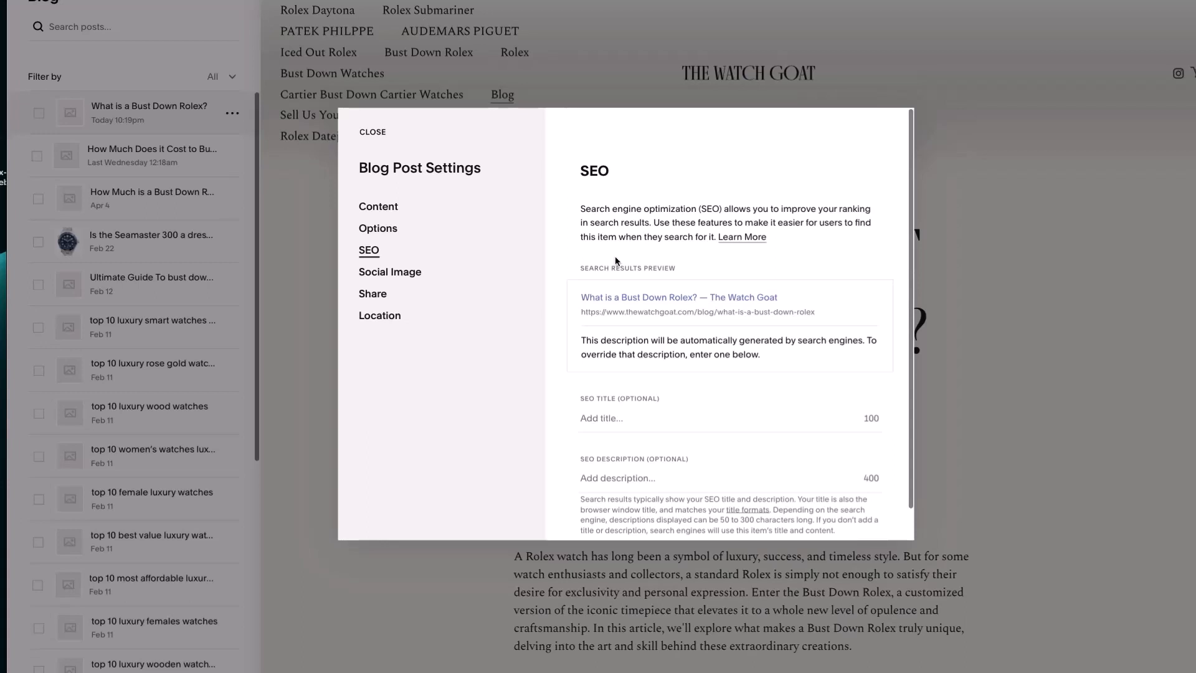
- Set the blog post's SEO title to "What is a bust down Rolex: The Ultimate Guide"
scroll(615, 267, down, 1)
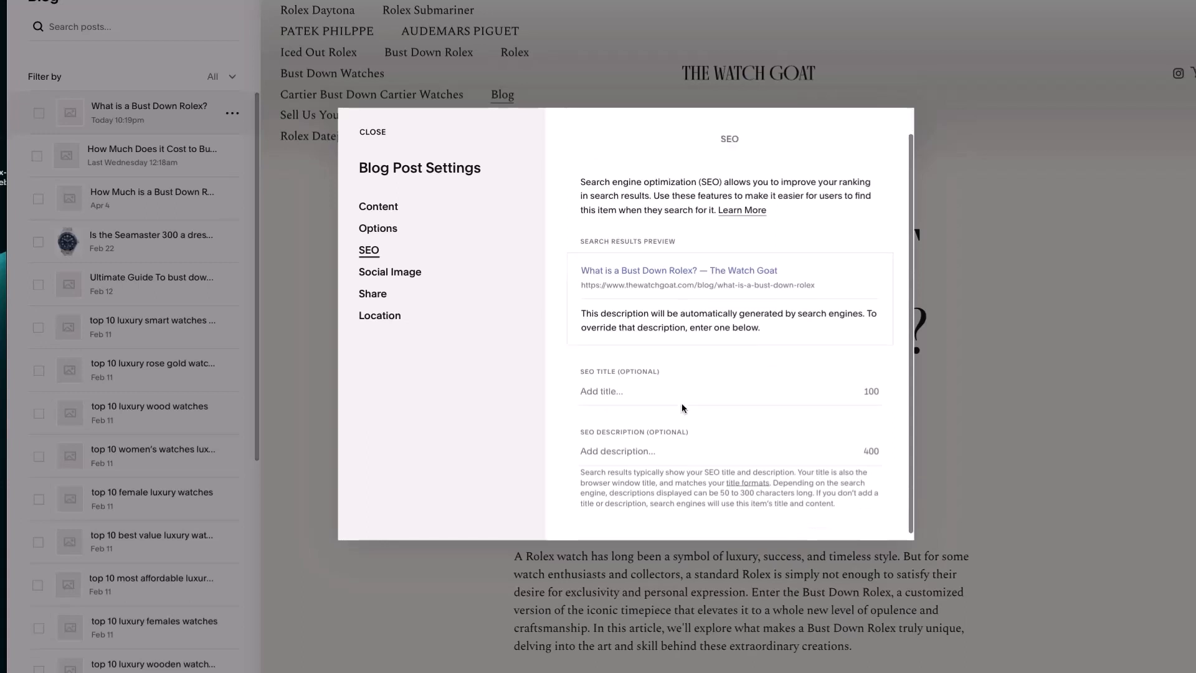
click(607, 381)
text(What)
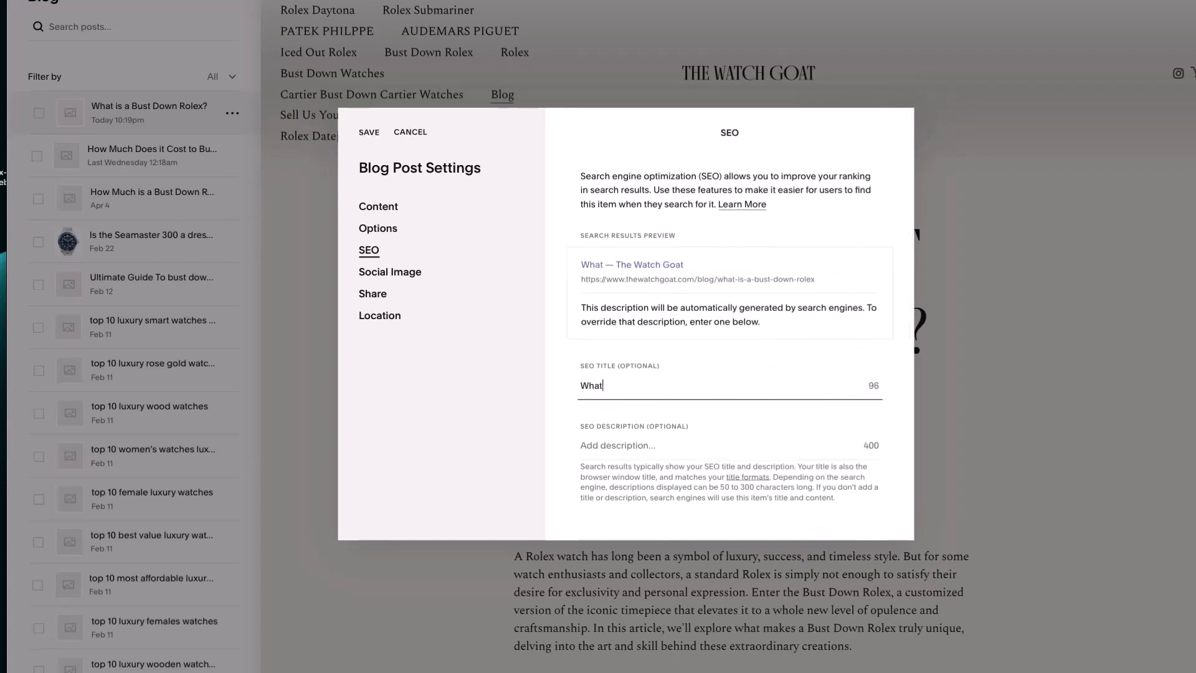
text( is a bust do)
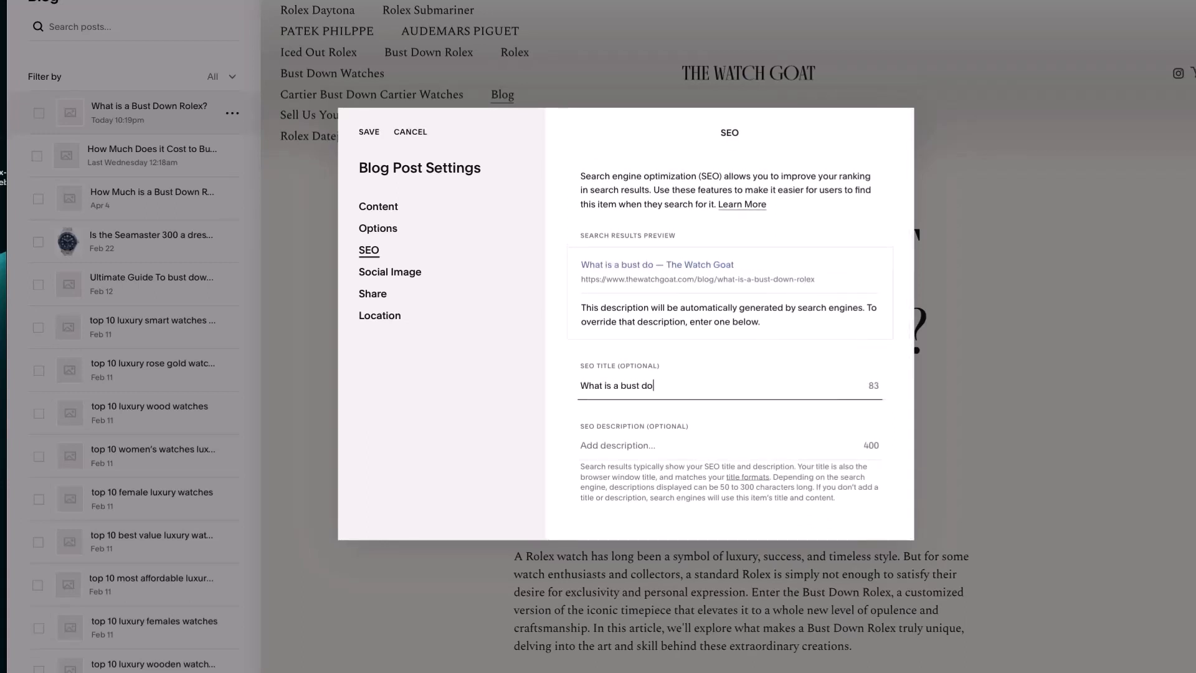
text(wn rolex: )
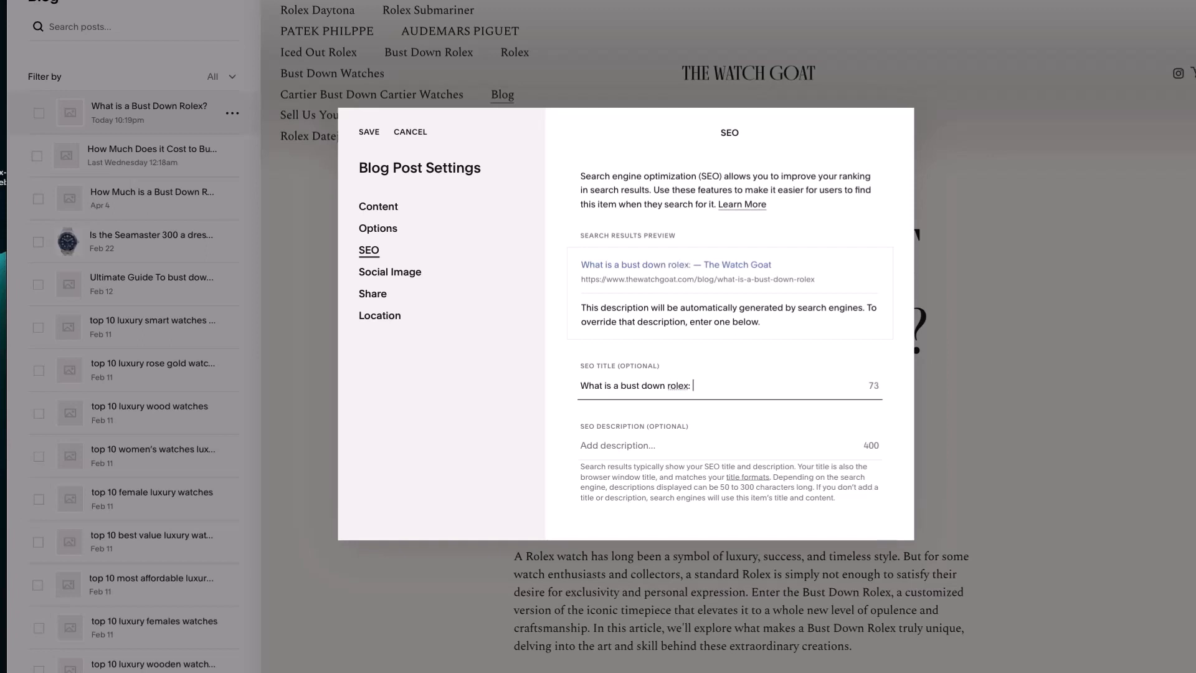
text(The ul)
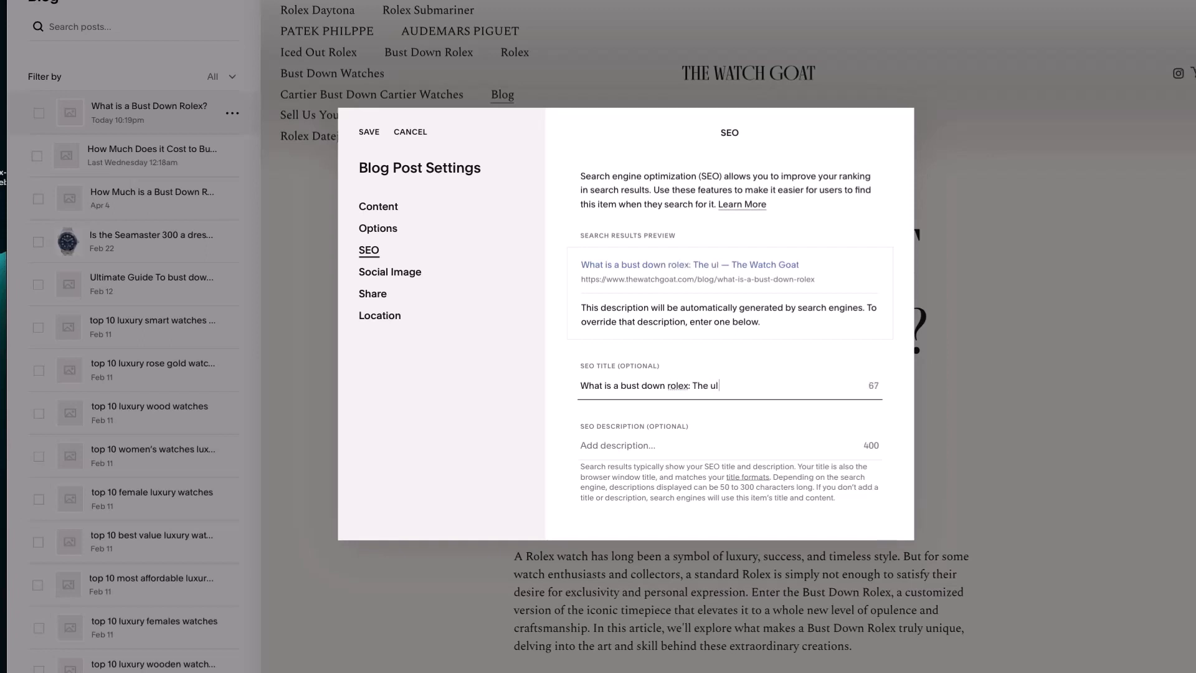
key(BackSpace)
key(BackSpace)
text(Ultima)
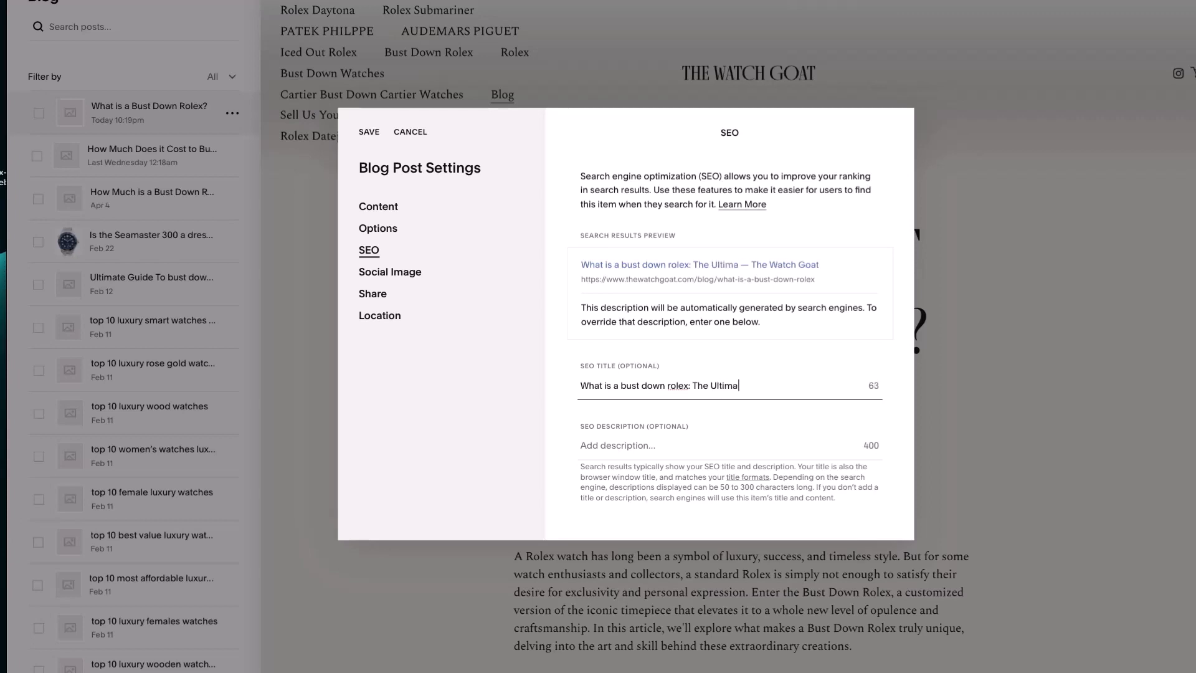
text(te Guide)
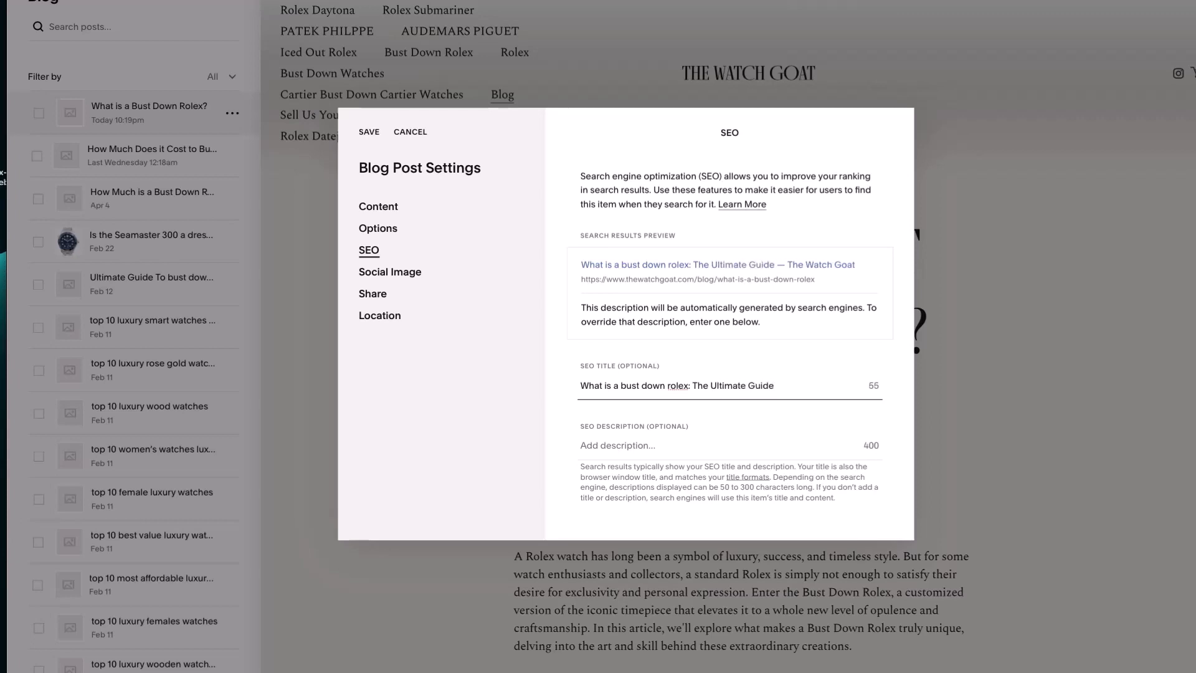
click(671, 385)
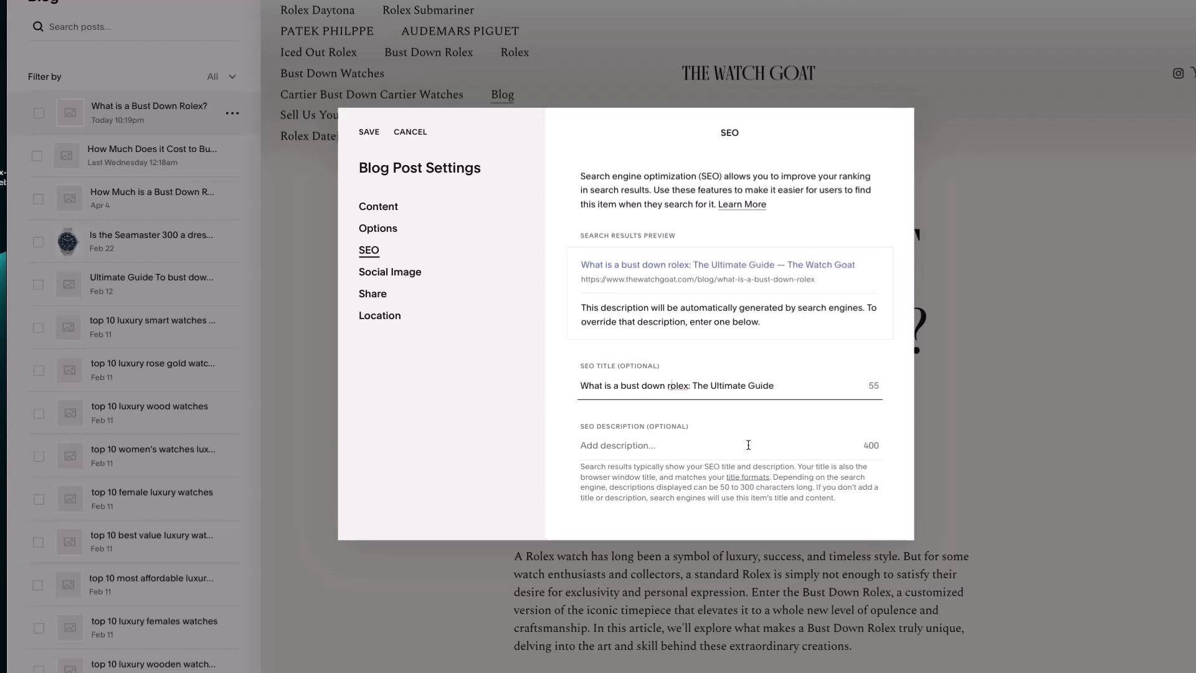
key(BackSpace)
text(R)
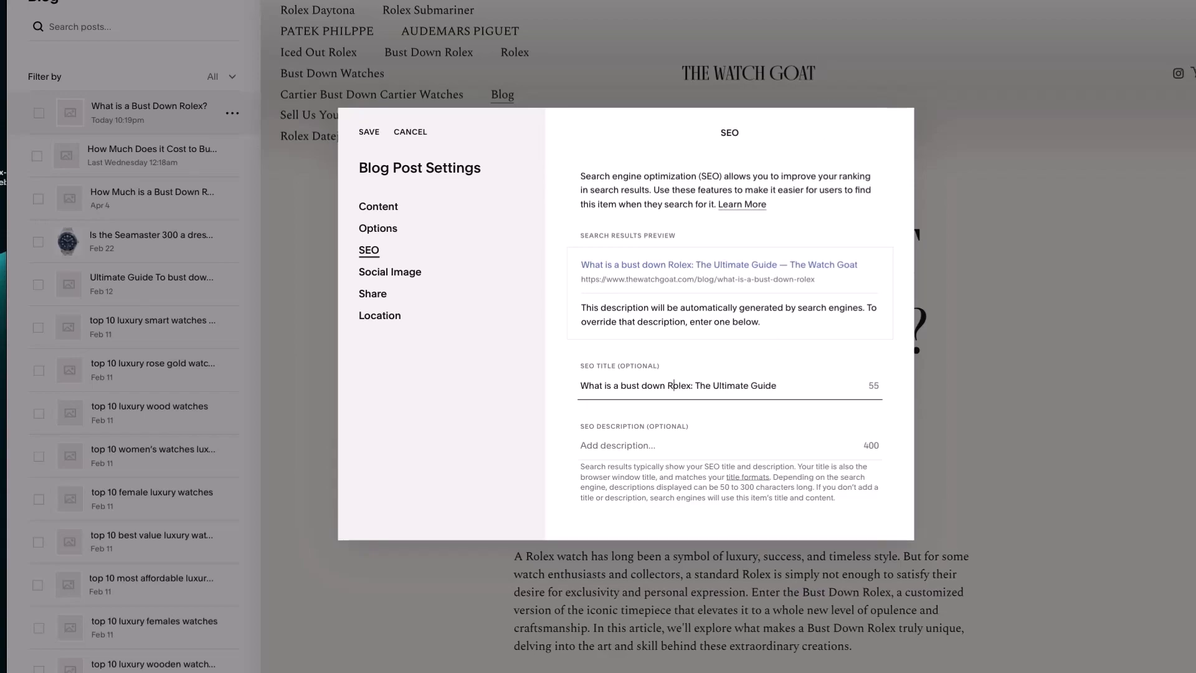
- Fill the post's SEO description with ChatGPT's meta description, copy the URL from the search preview, and save the settings
key(ctrl+Tab)
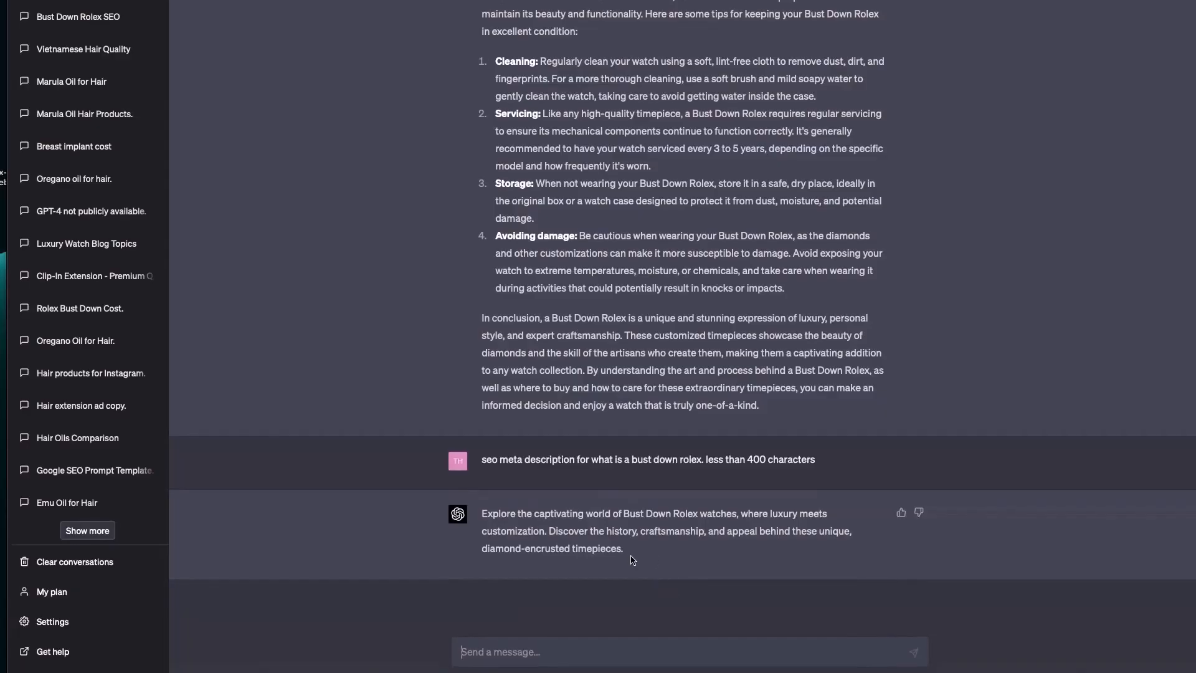
drag(632, 560, 471, 506)
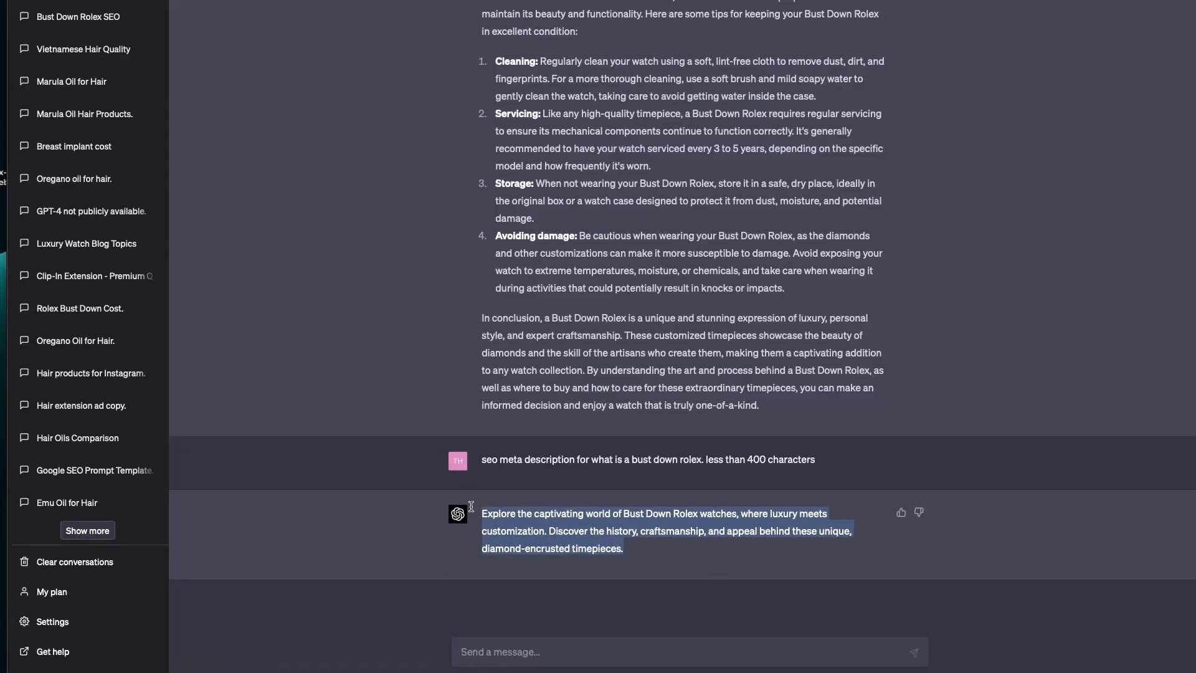
key(ctrl+c)
key(ctrl+Tab)
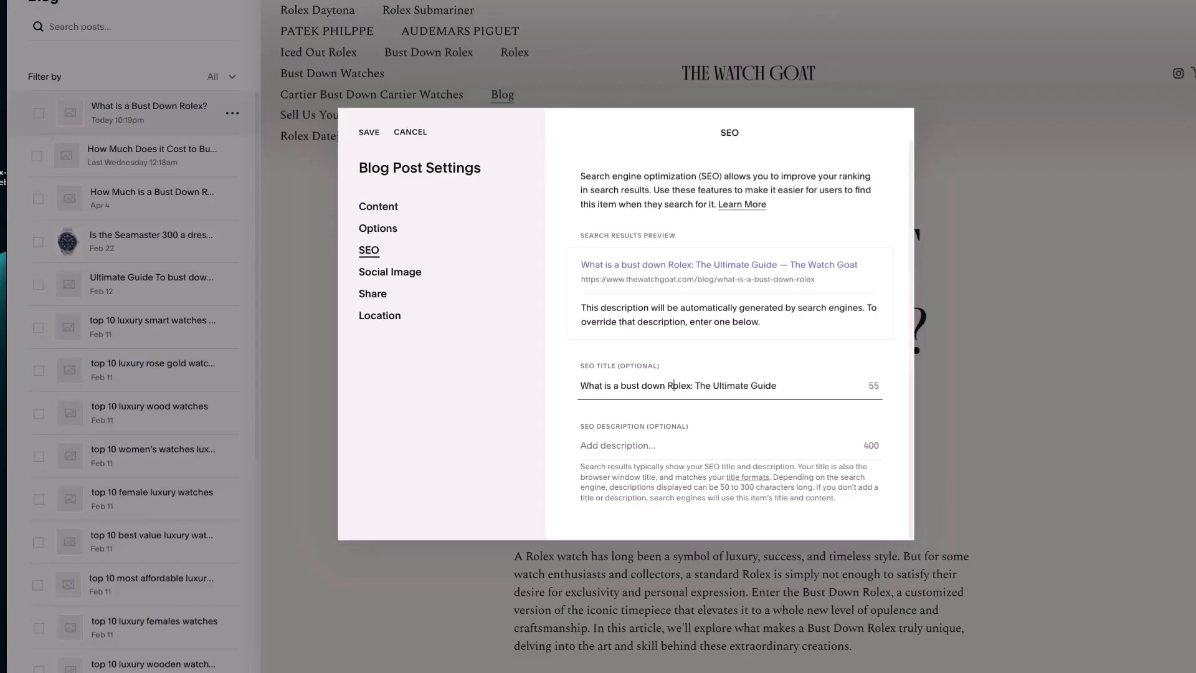
click(651, 443)
key(ctrl+v)
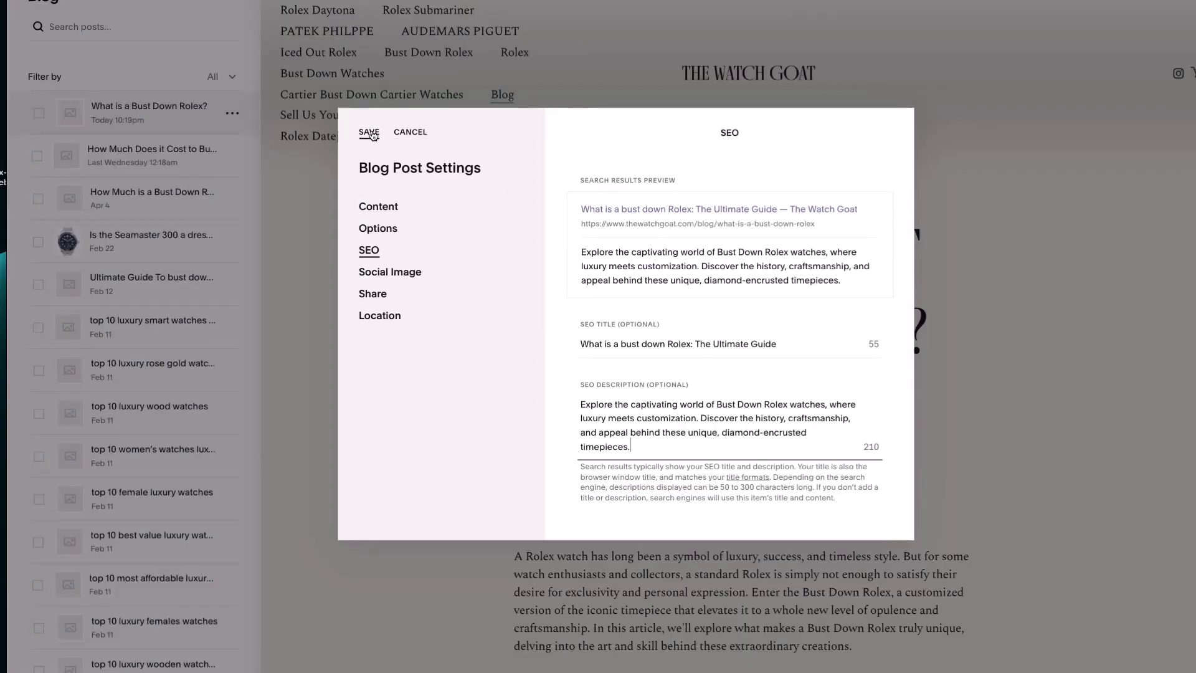
drag(814, 225, 583, 224)
click(372, 133)
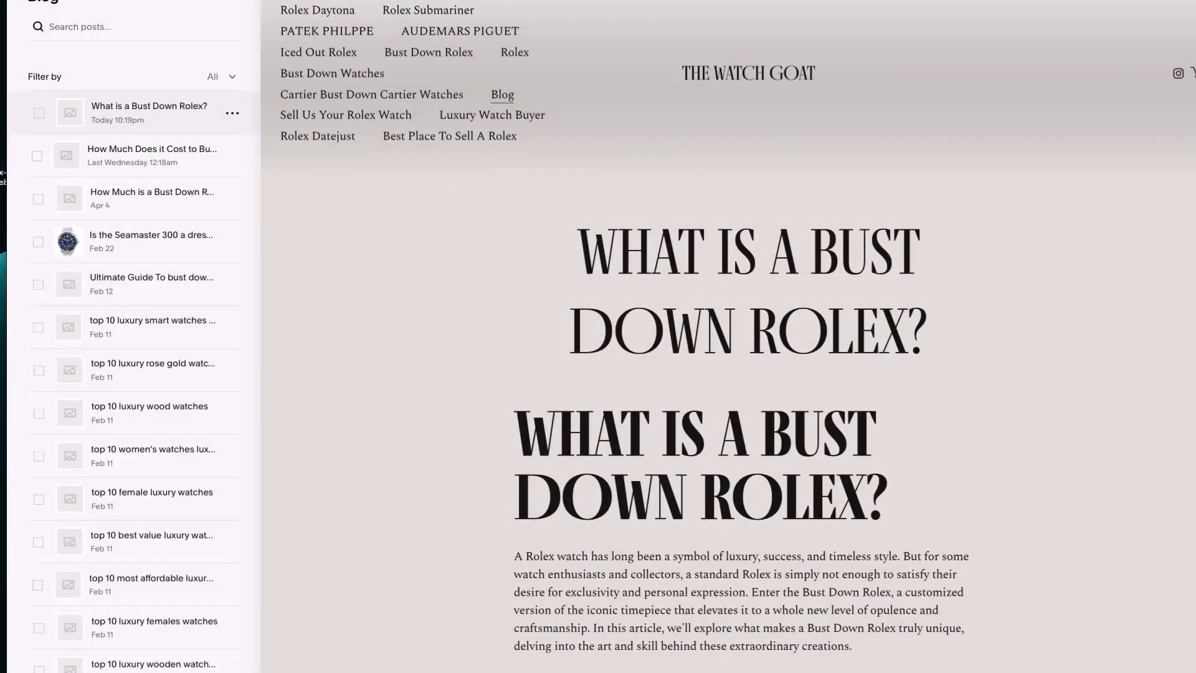
- Switch to Google Search Console and inspect the copied URL of the "What is a Bust Down Rolex?" post
click(402, 1)
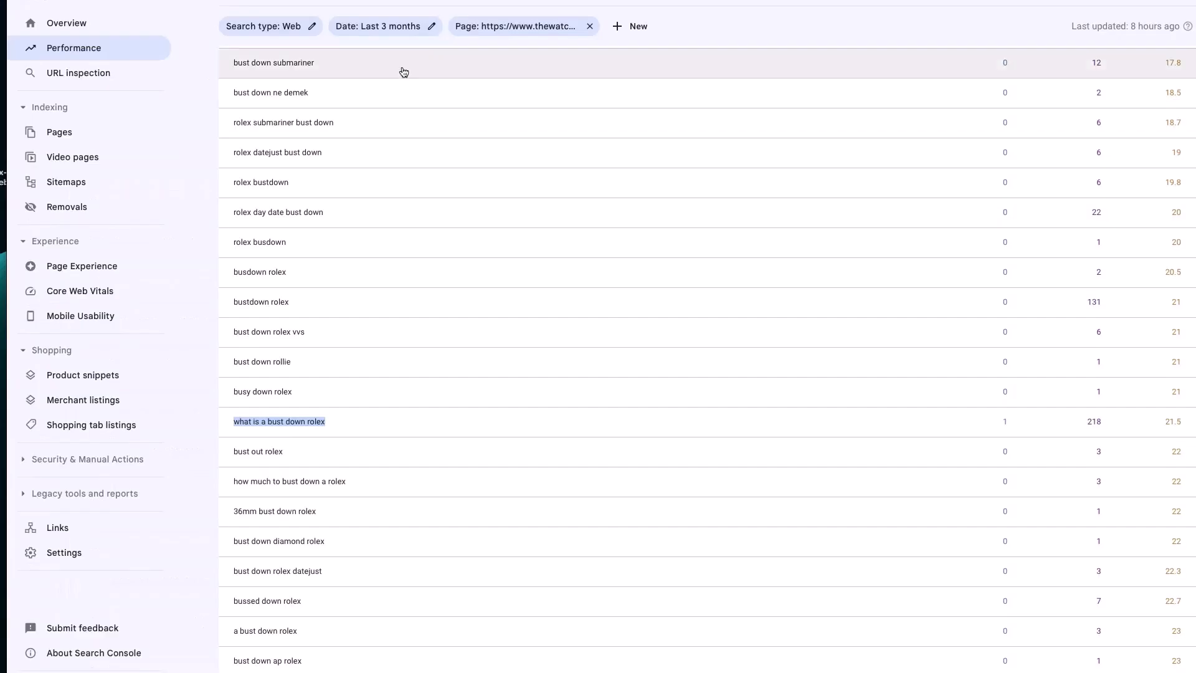
scroll(397, 77, up, 7)
click(401, 1)
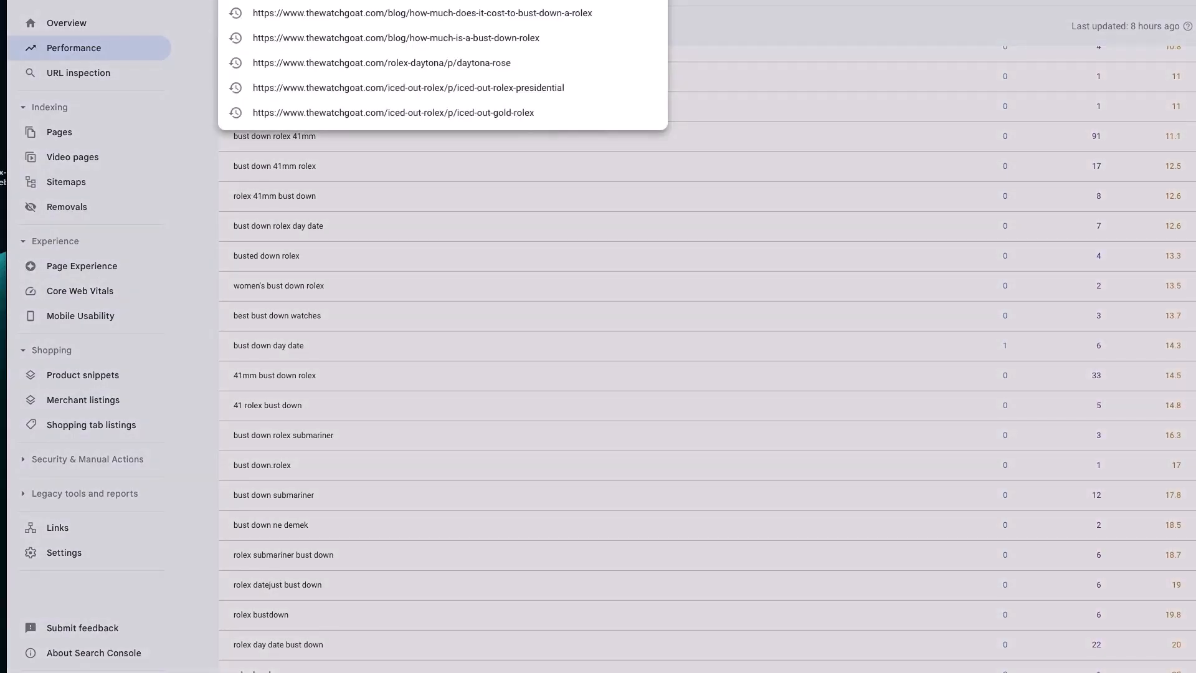
key(super+v)
key(Return)
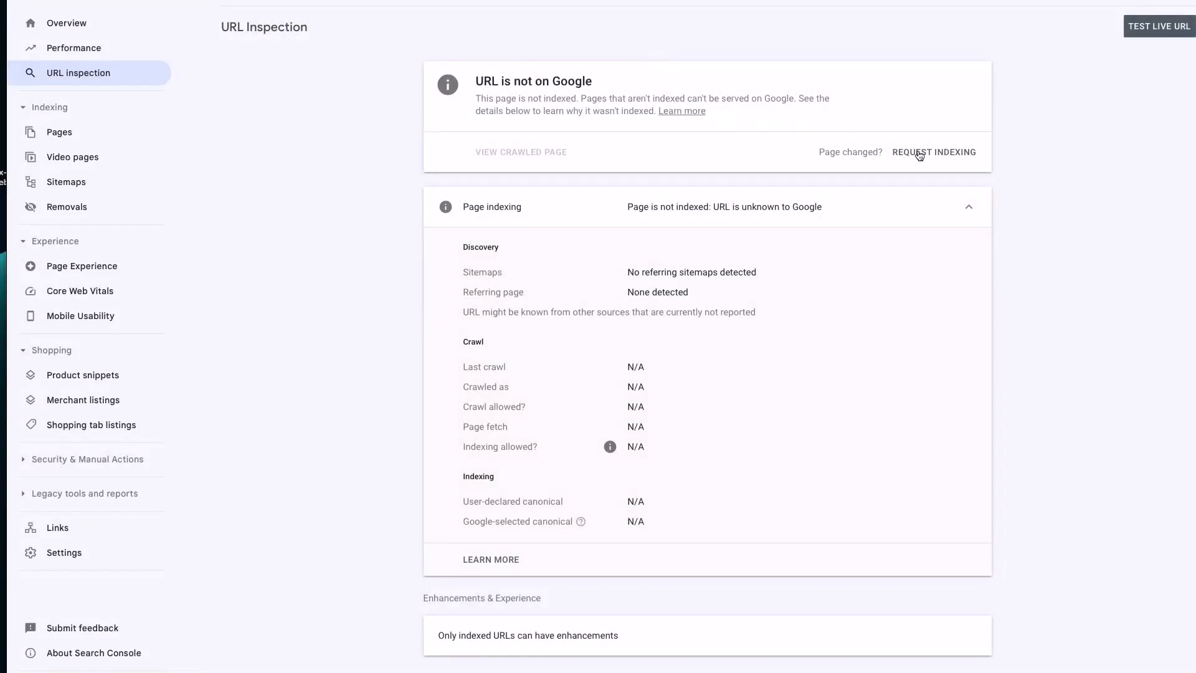
- Request Google indexing for the inspected post URL from its Google Index result and dismiss the confirmation
click(922, 154)
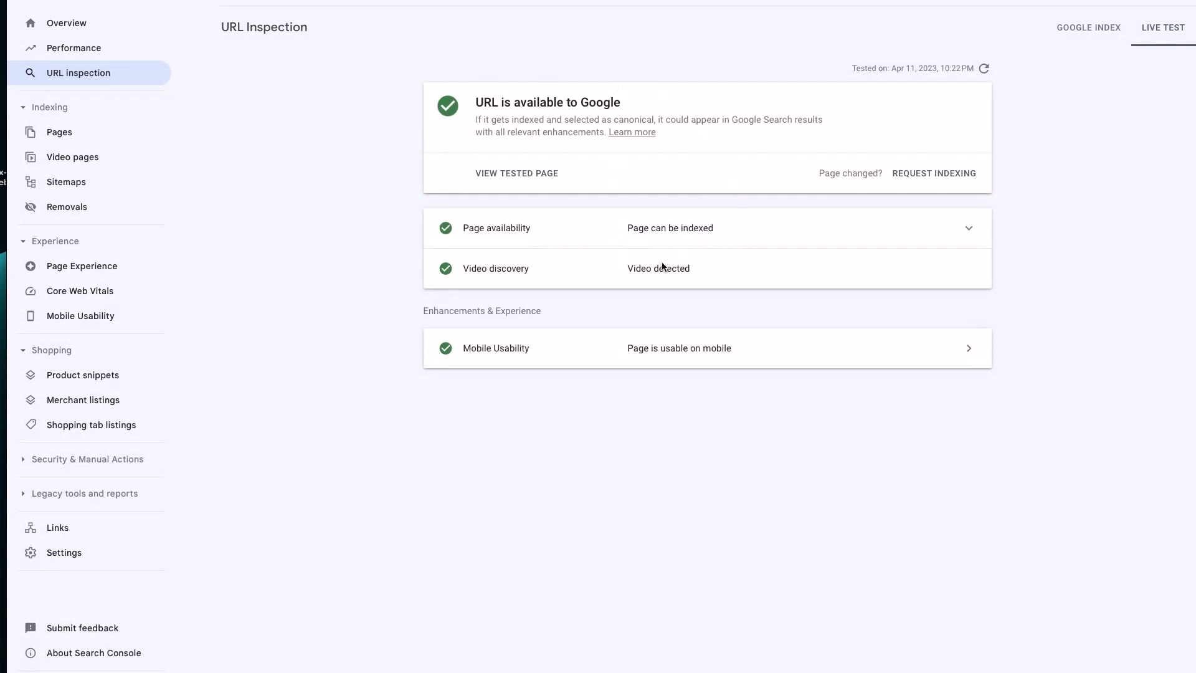
click(1095, 25)
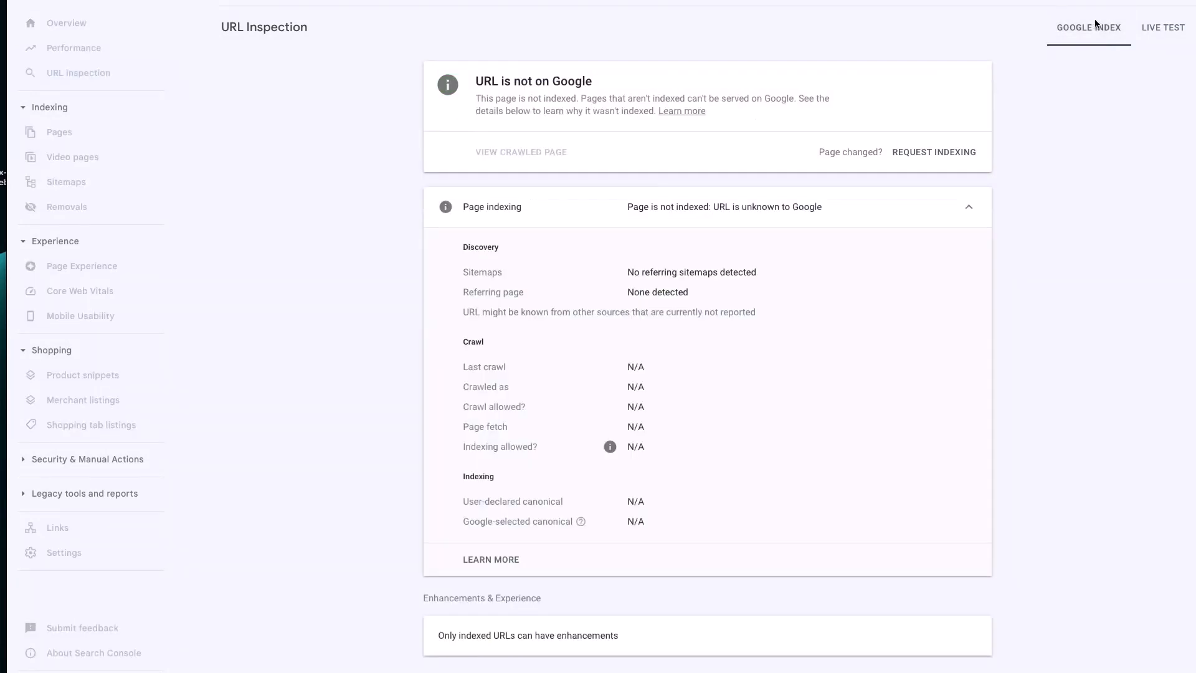
click(914, 160)
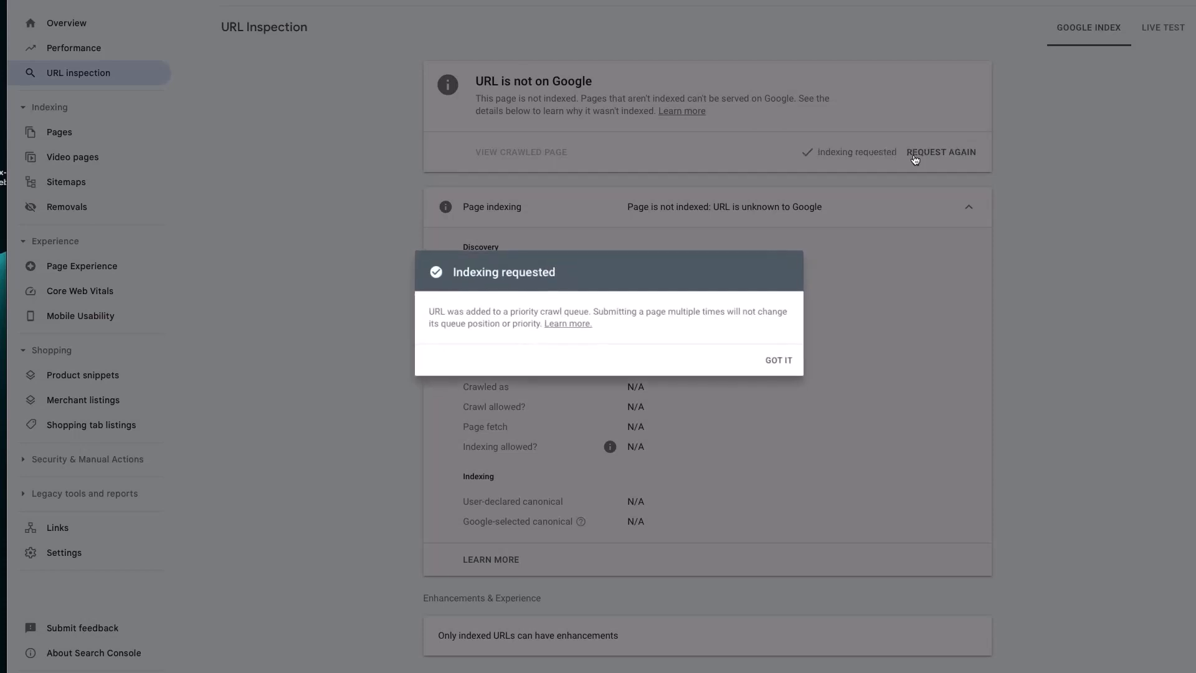
click(779, 366)
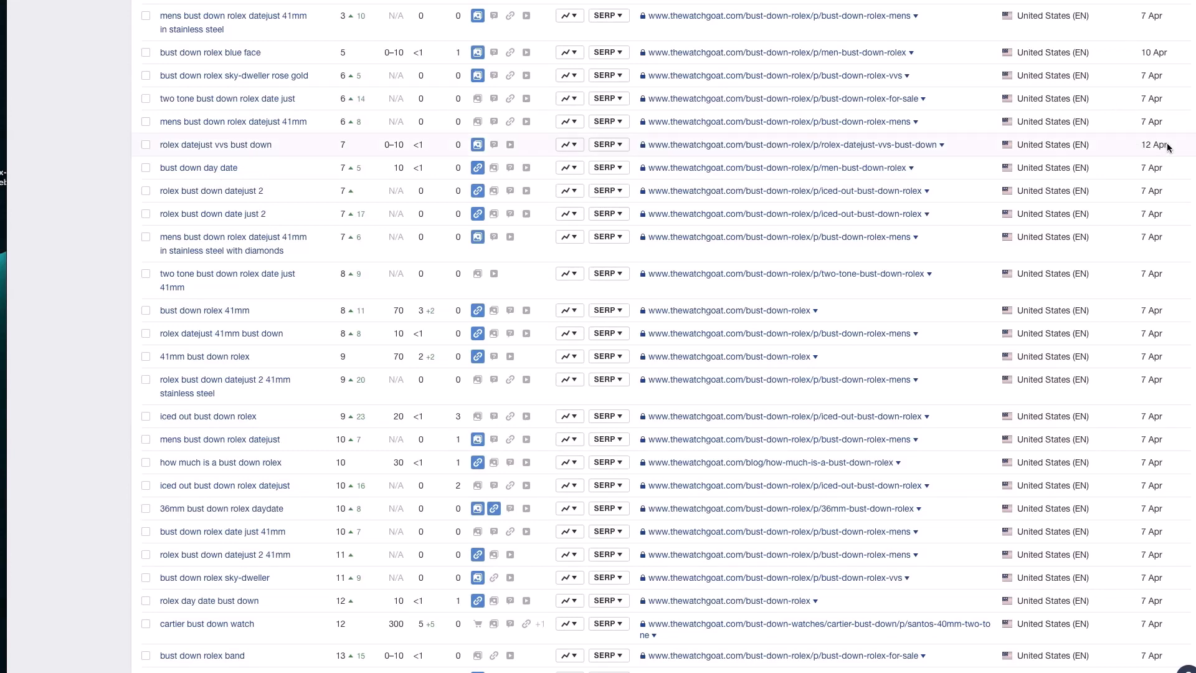
- Check the "rolex datejust vvs bust down" keyword's date and ranking, and review the Google results for "What is a bust down Rolex"
mouse_move(1136, 148)
mouse_down()
mouse_move(1170, 146)
mouse_move(1156, 145)
mouse_up()
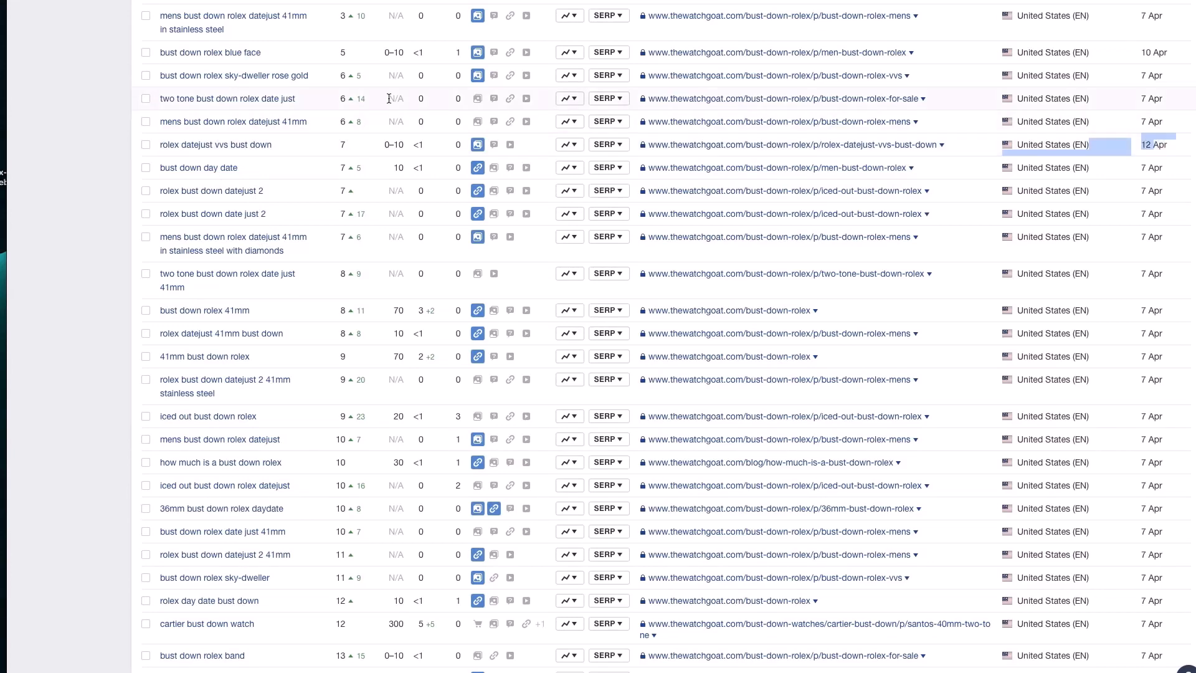
drag(328, 145, 355, 144)
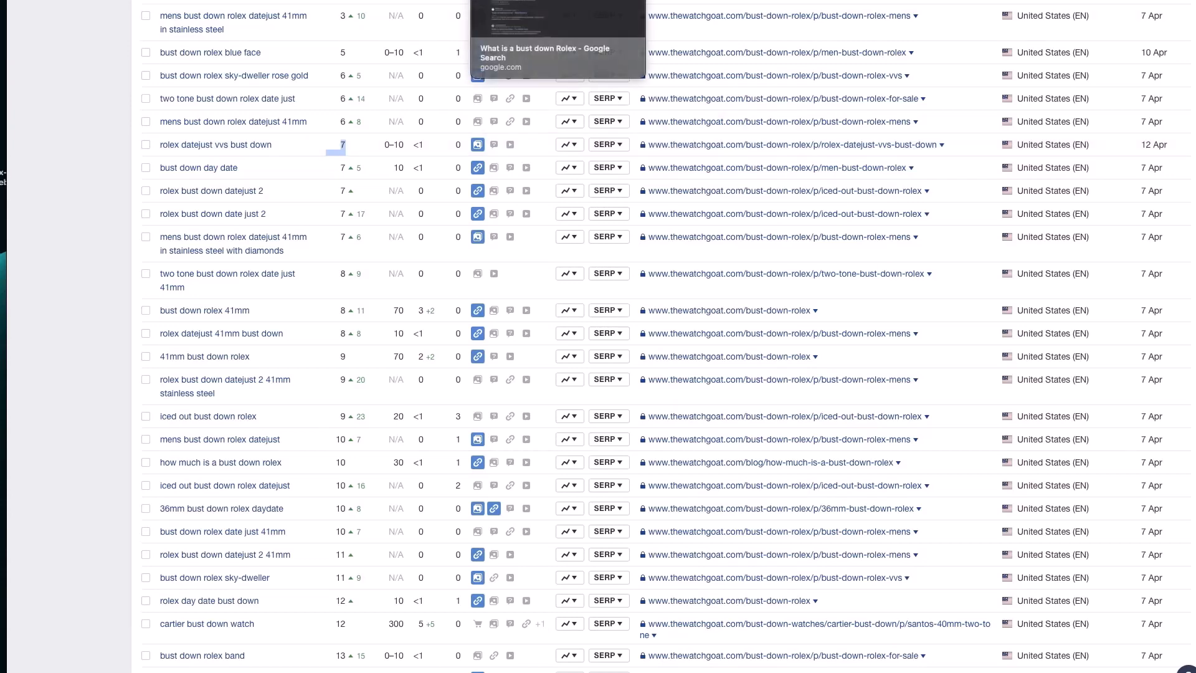
click(529, 1)
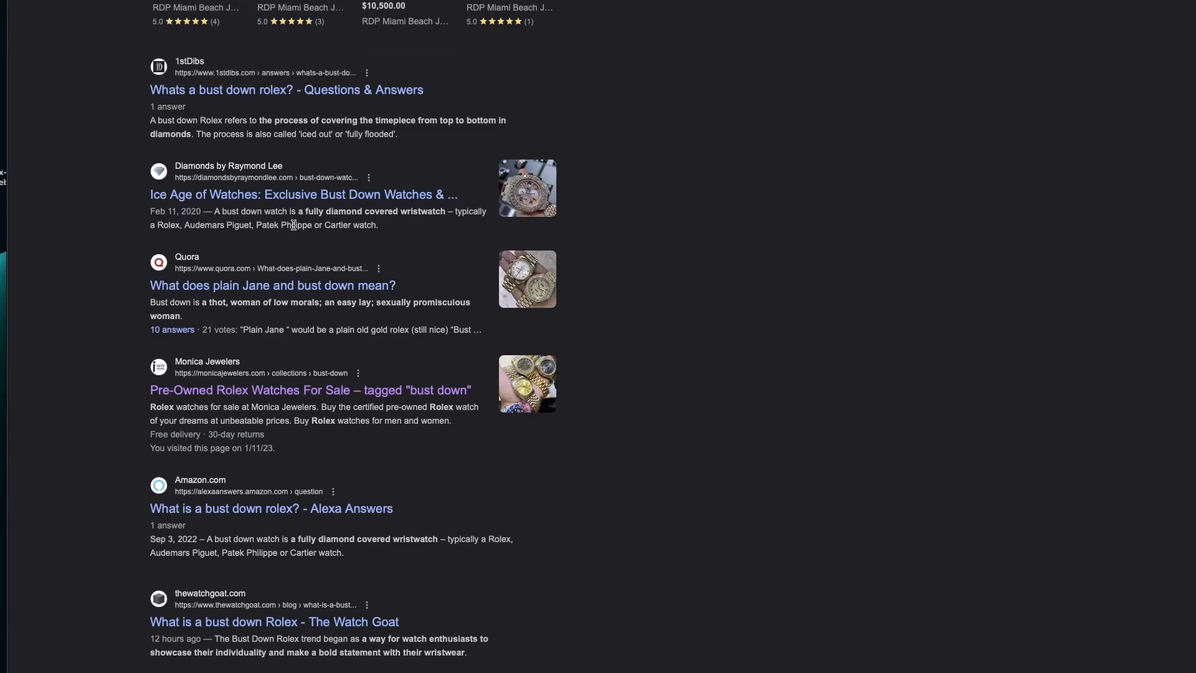
scroll(347, 192, up, 15)
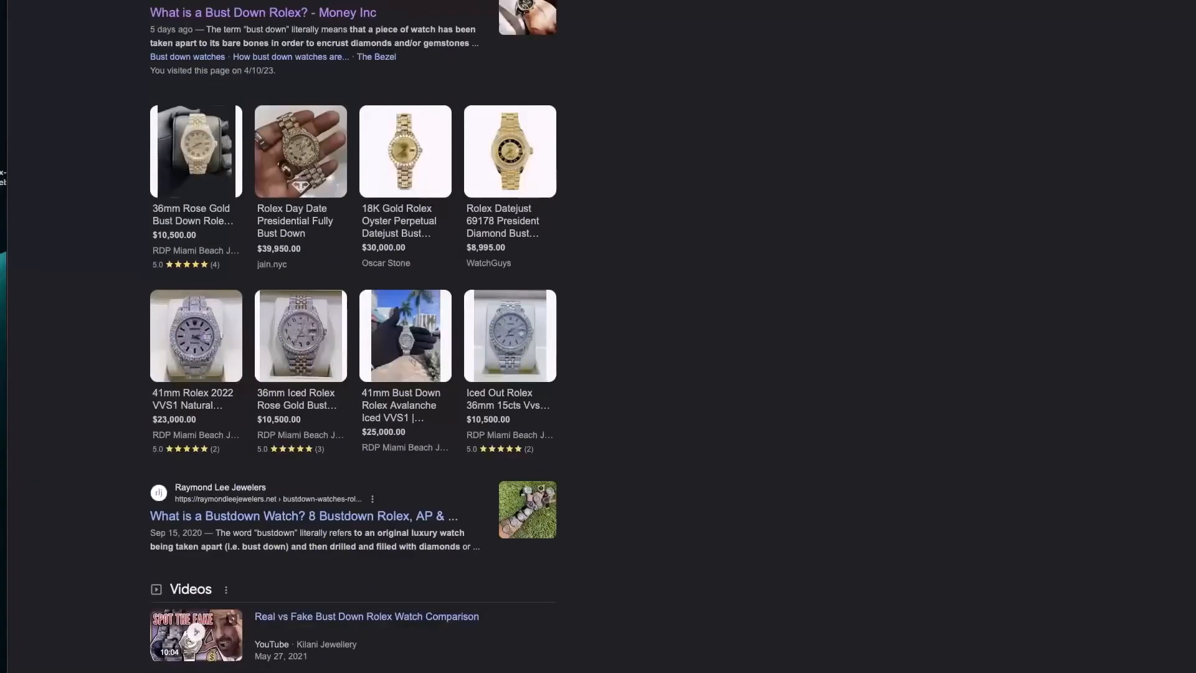
- Open a new browser window and search Google for "what is a bust down rolex"
key(super+n)
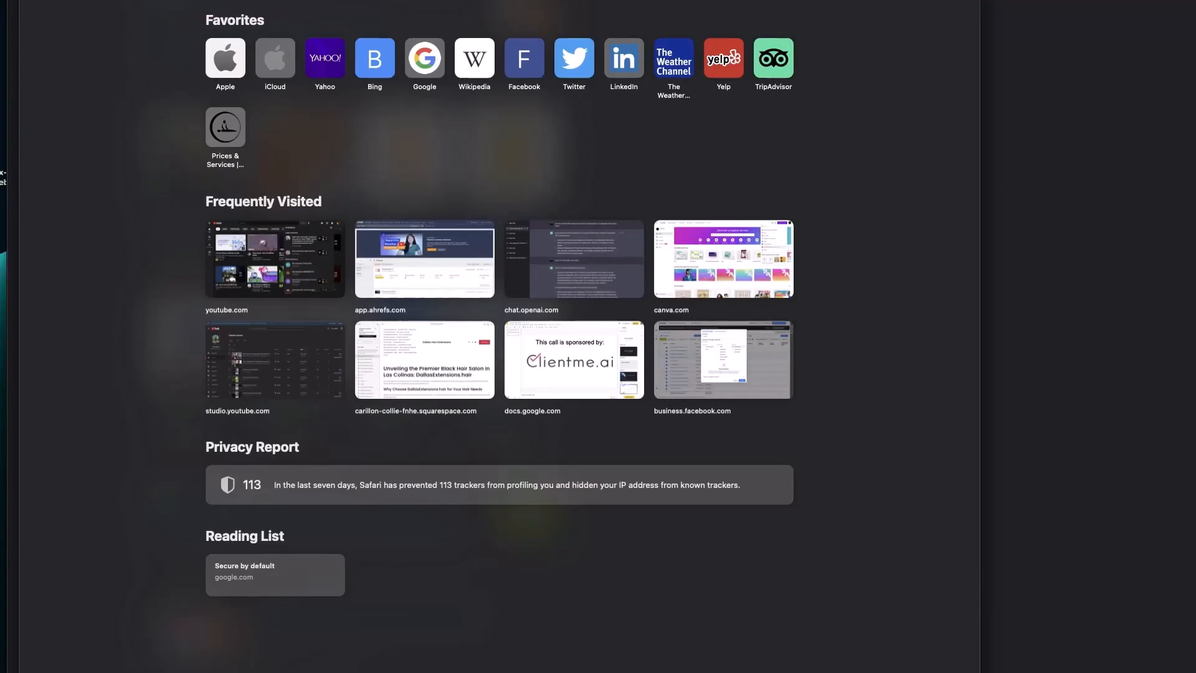
text(what is a bu)
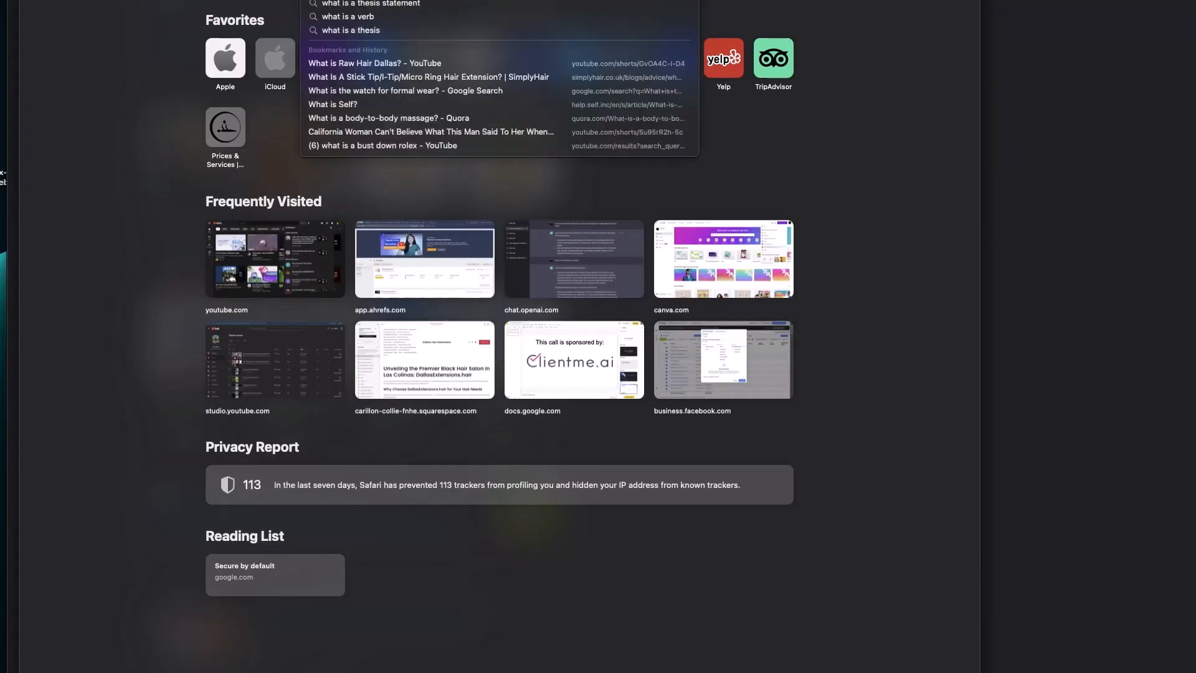
key(BackSpace)
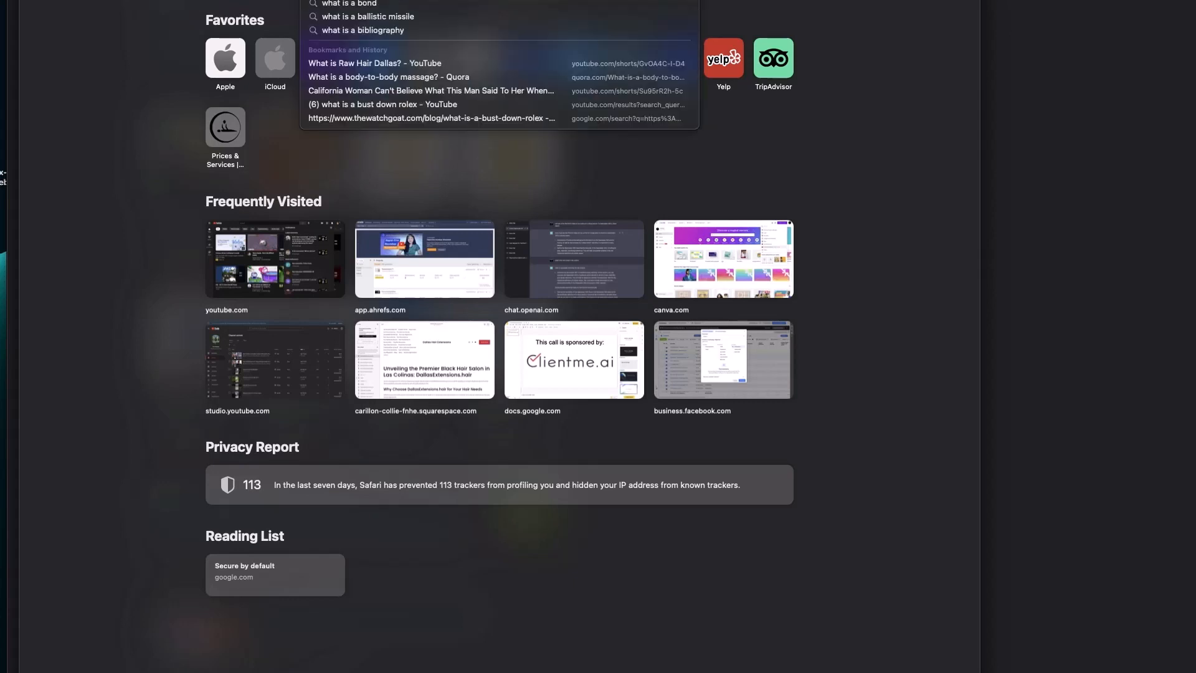
text(ust down rolex)
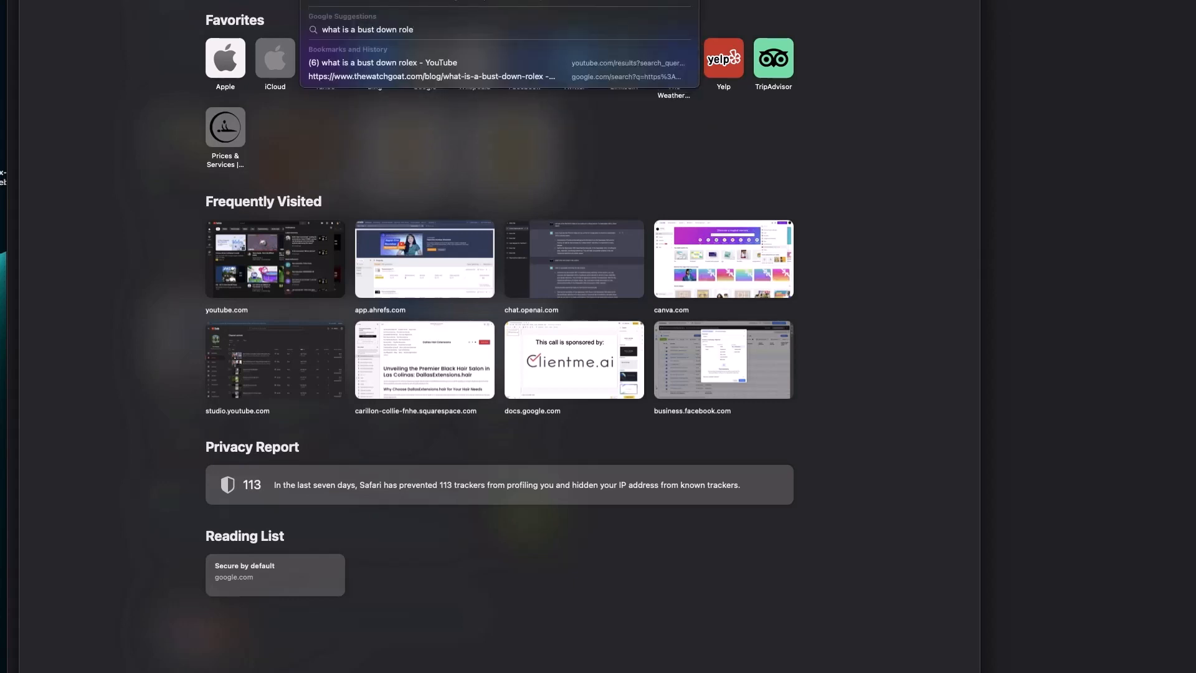
key(Return)
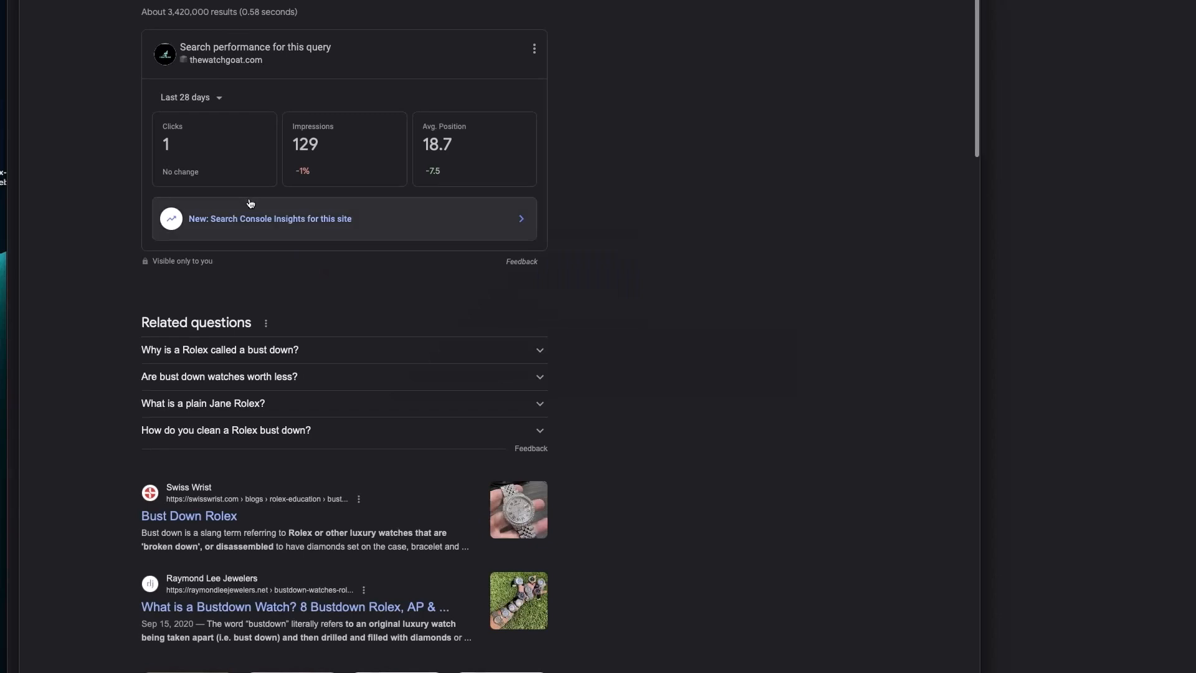
- Locate The Watch Goat's "What is a bust down Rolex" post in the Google results and highlight its publication date
scroll(252, 201, down, 3)
scroll(251, 203, down, 14)
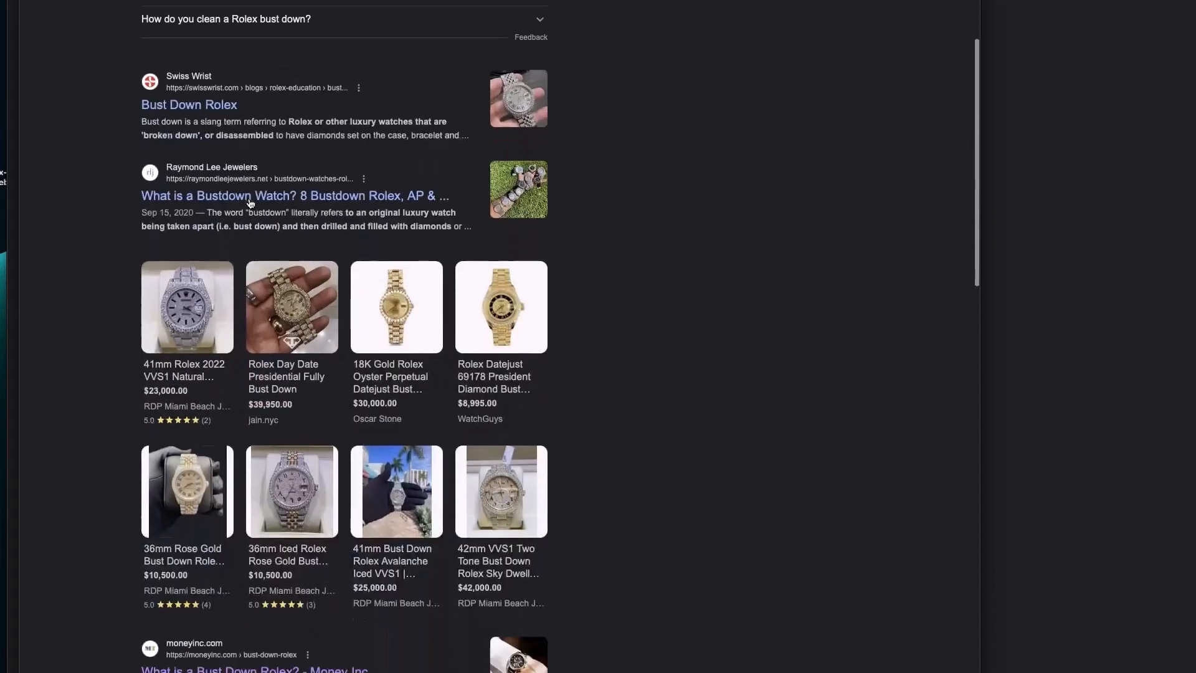
scroll(251, 203, down, 18)
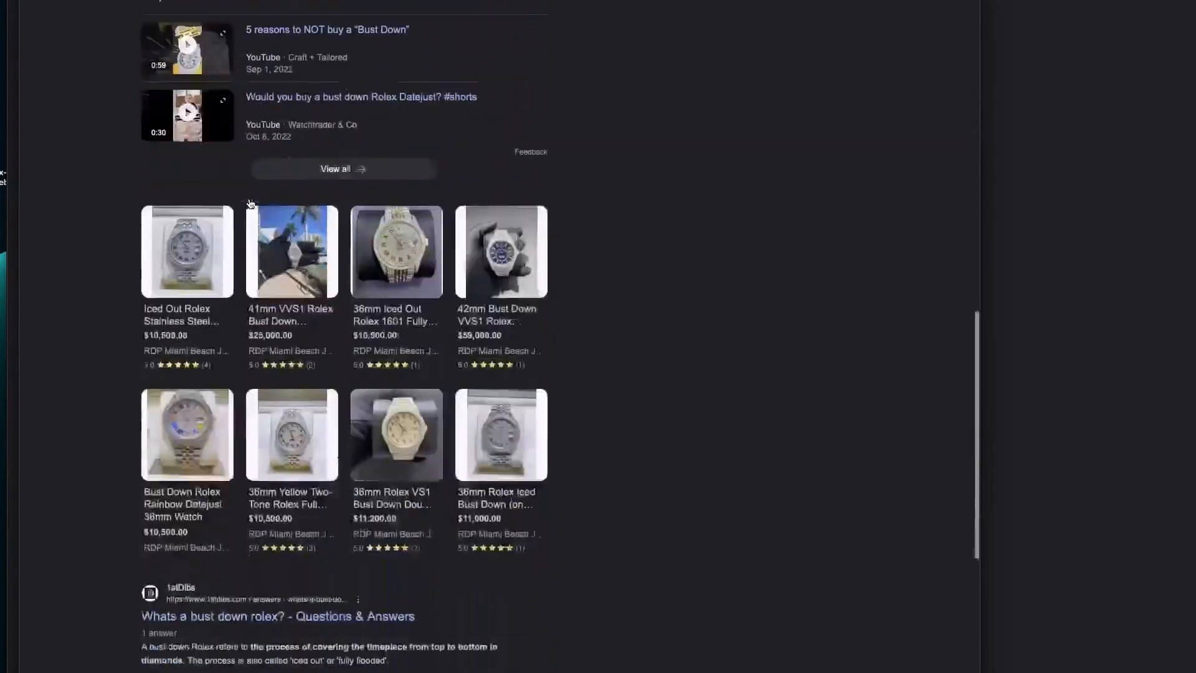
scroll(249, 203, down, 5)
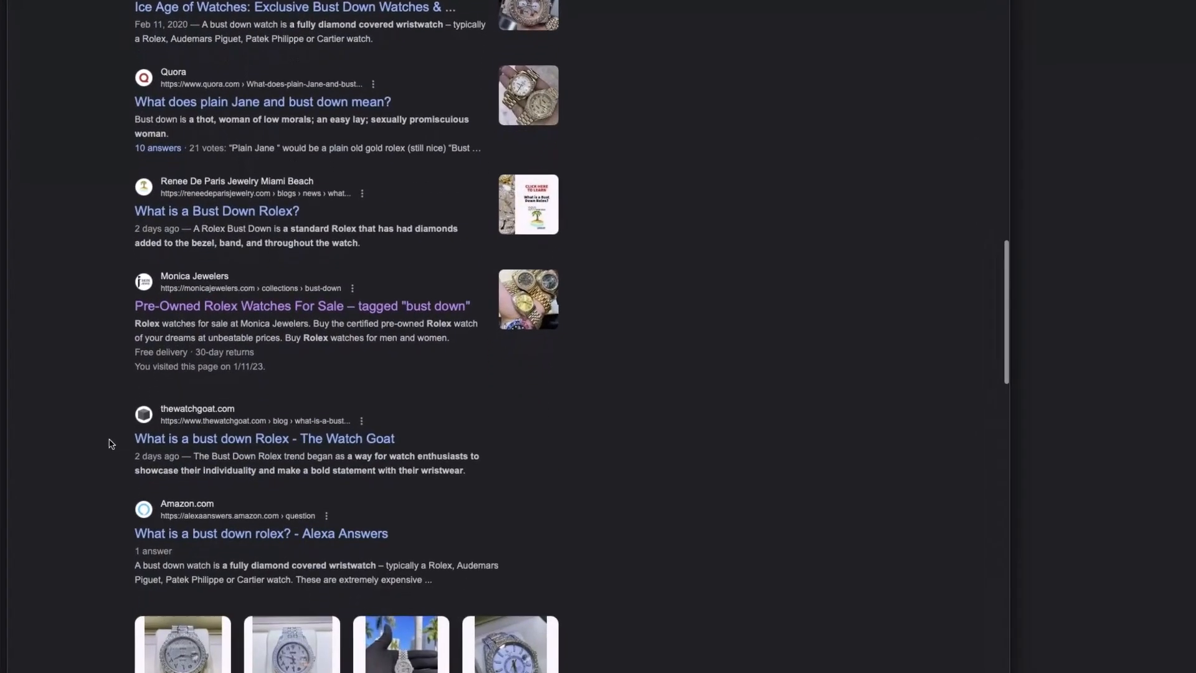
drag(127, 447, 238, 447)
drag(120, 446, 163, 447)
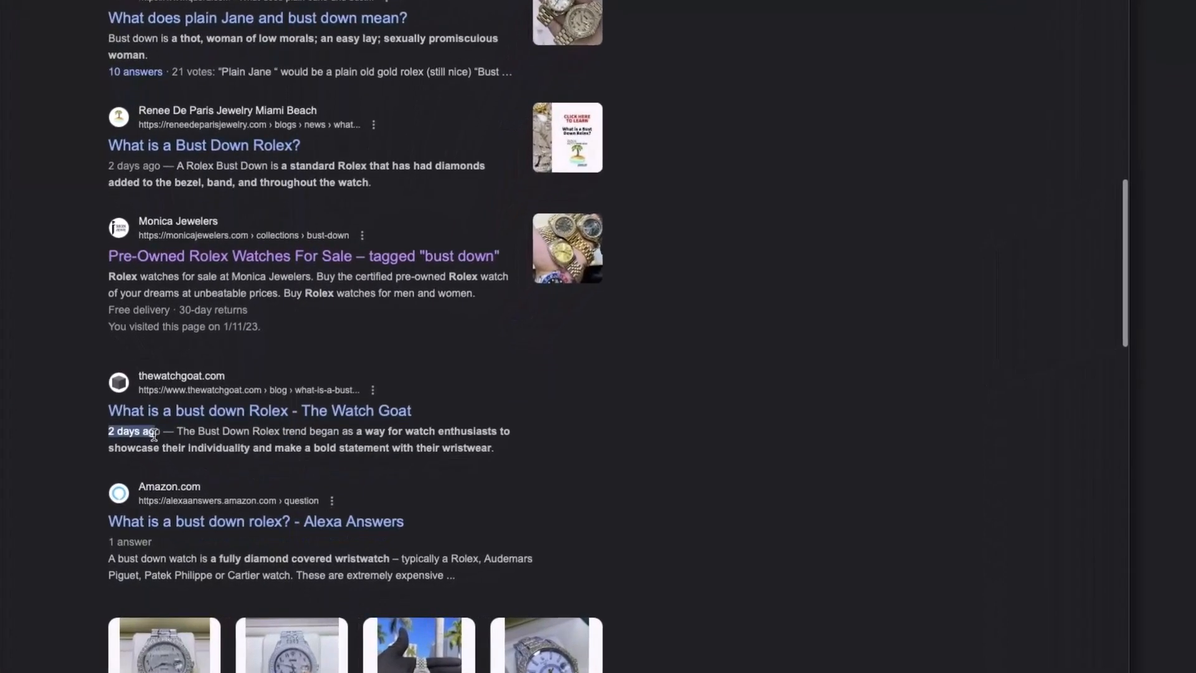